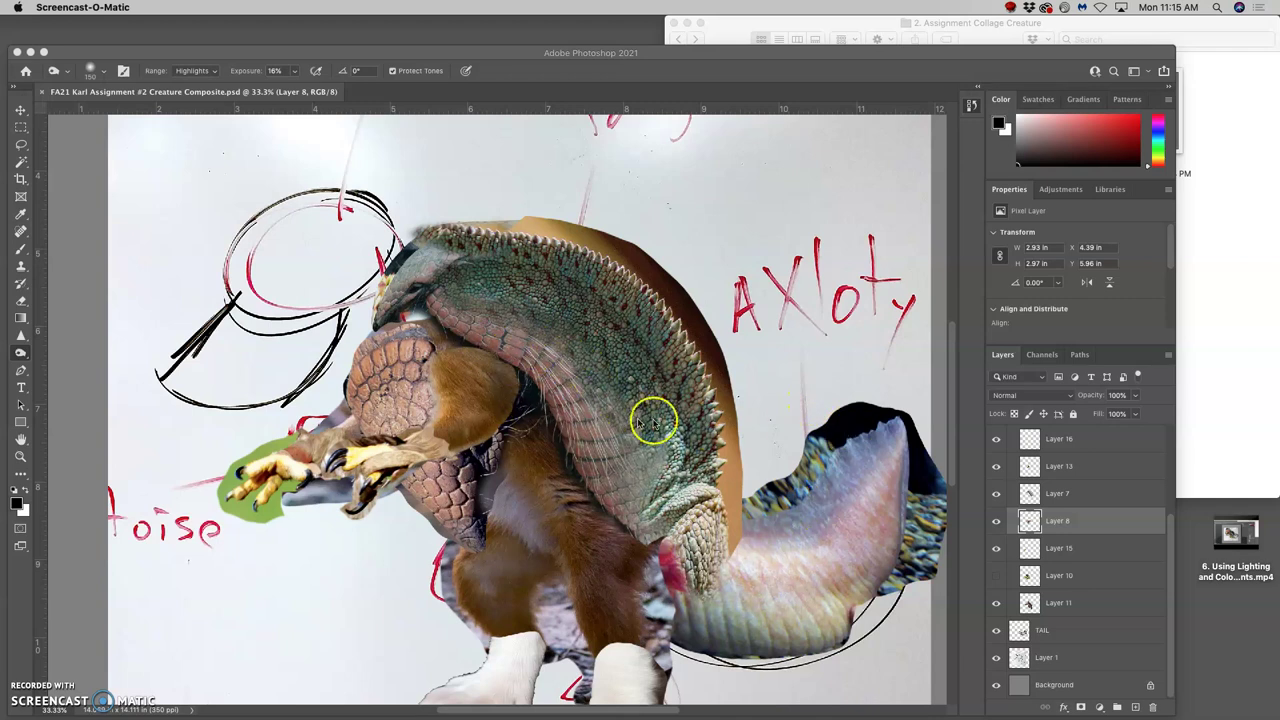
- Show the Head copy layer and make it the active layer
drag(1168, 523, 1172, 443)
click(996, 438)
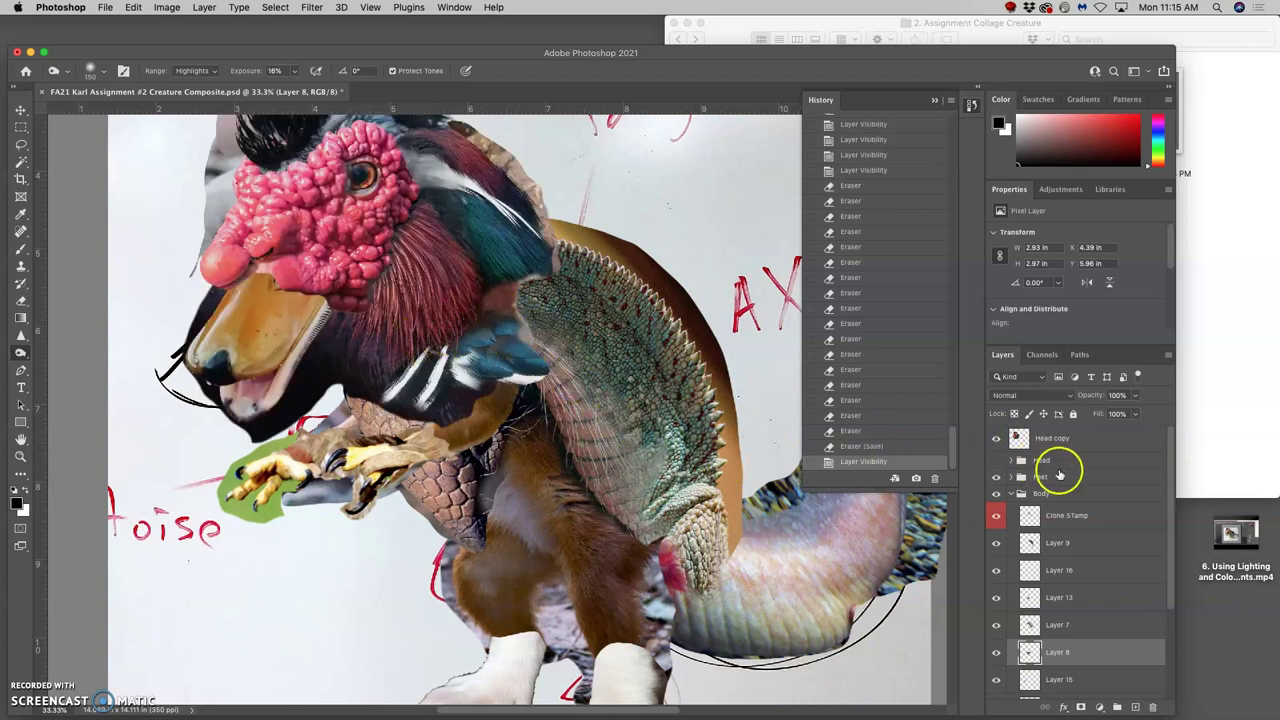
click(1064, 440)
key(super+minus)
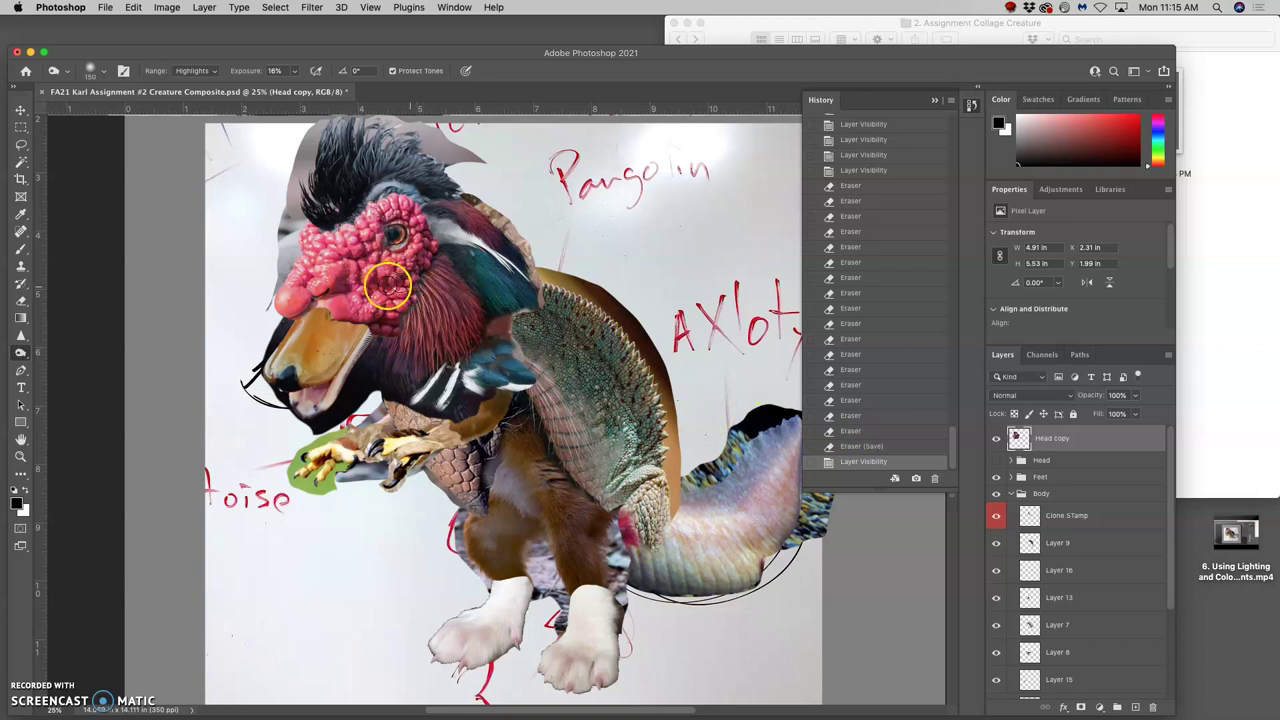
- Open Color Balance for the head and set the midtones' magenta-green level to +24
click(167, 7)
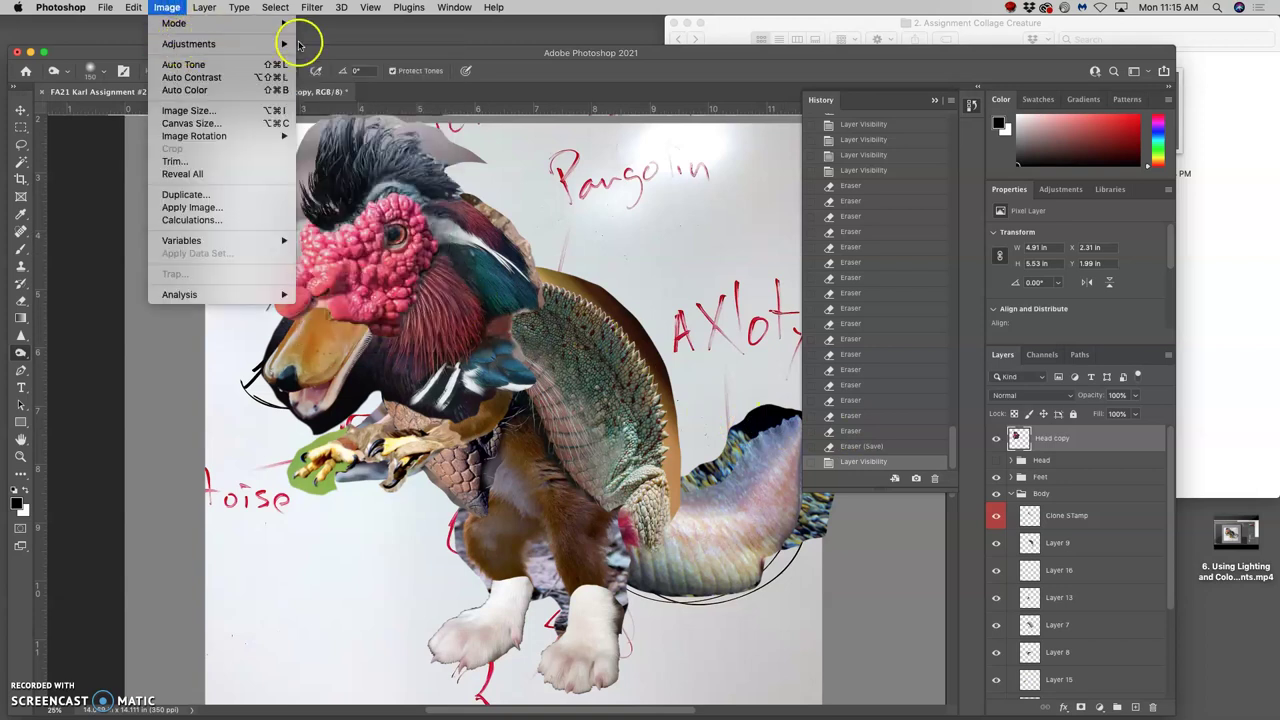
mouse_move(251, 43)
click(343, 128)
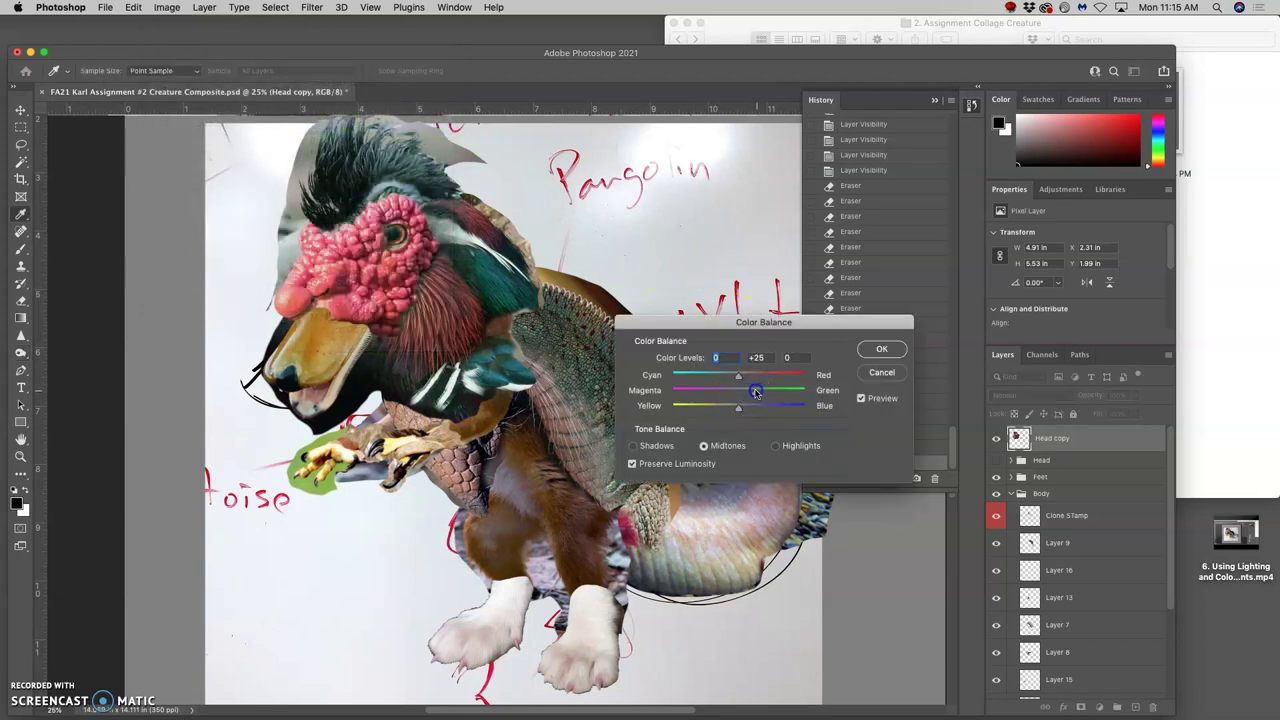
drag(756, 392, 754, 391)
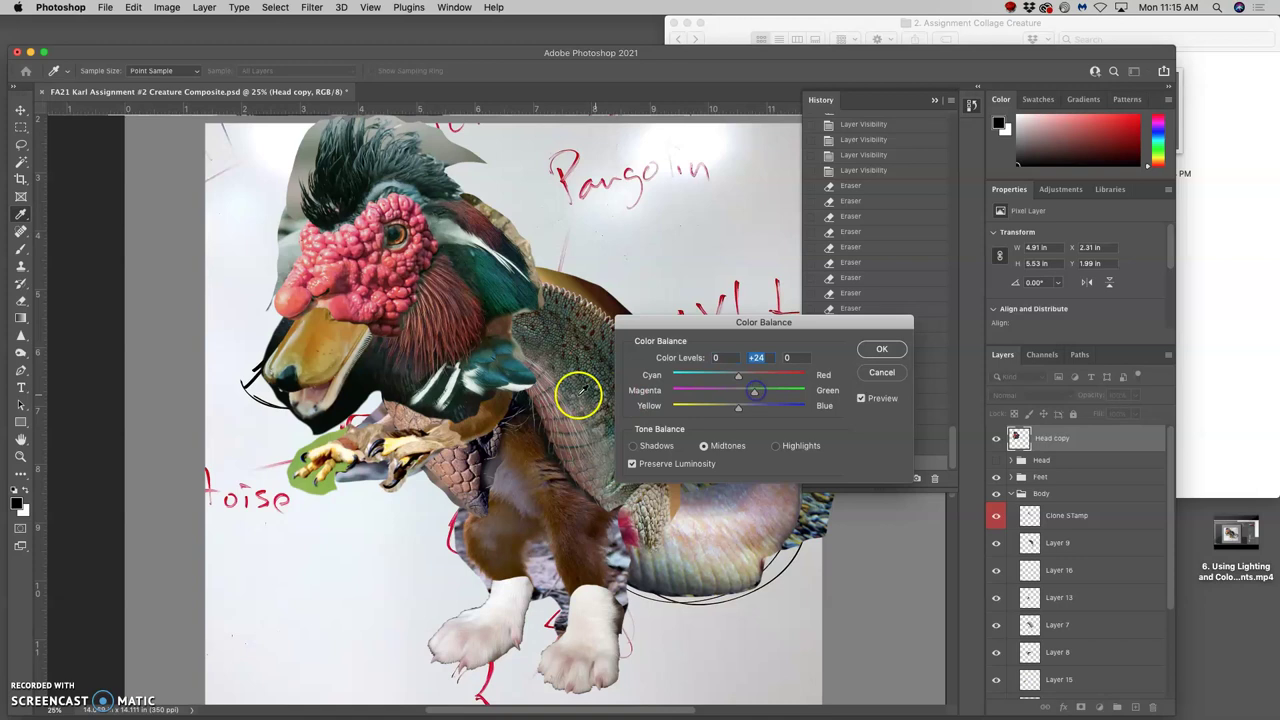
- Set the highlights' color levels to -8, +13 and -16, shift the shadows toward yellow, and apply the color balance
click(774, 446)
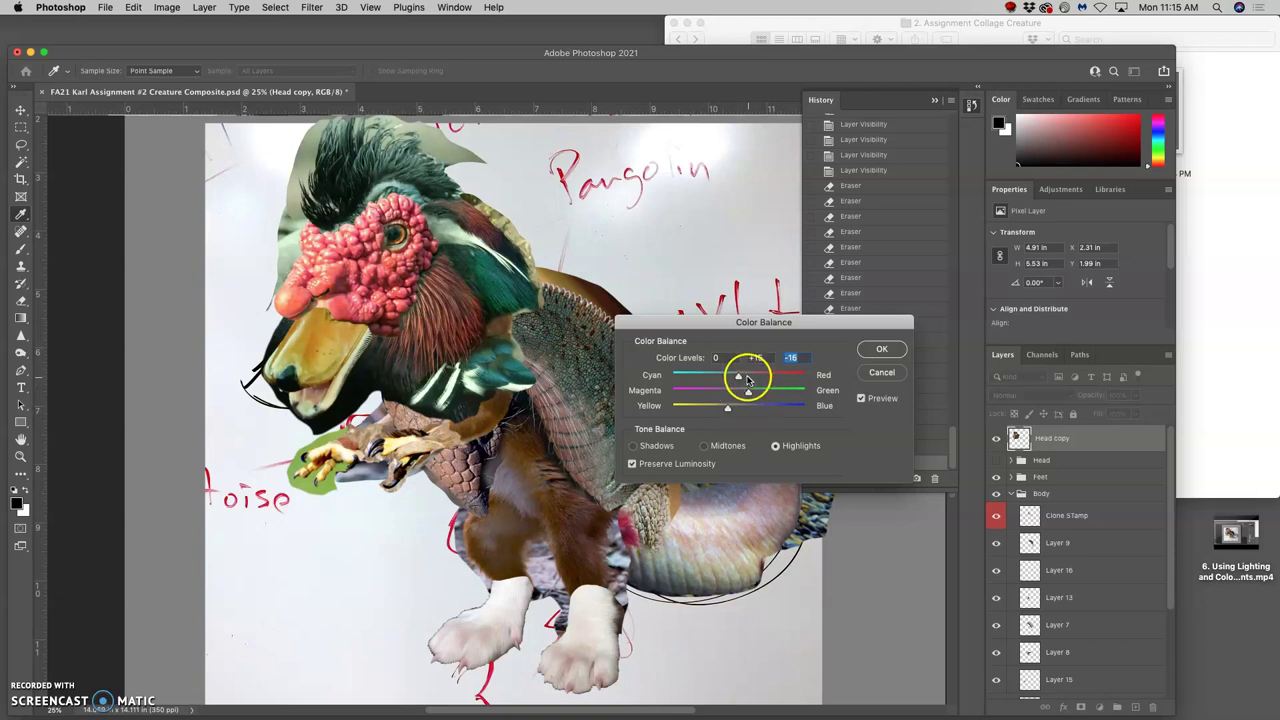
drag(739, 378, 739, 380)
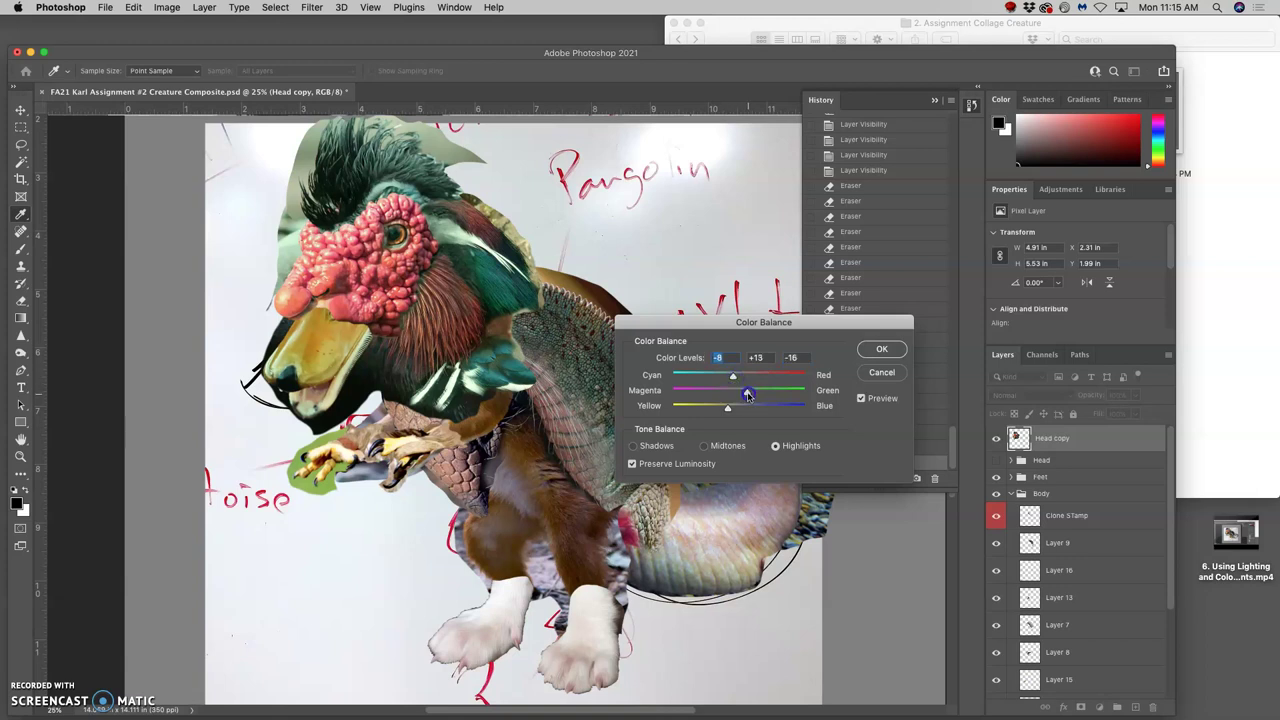
click(640, 446)
click(730, 410)
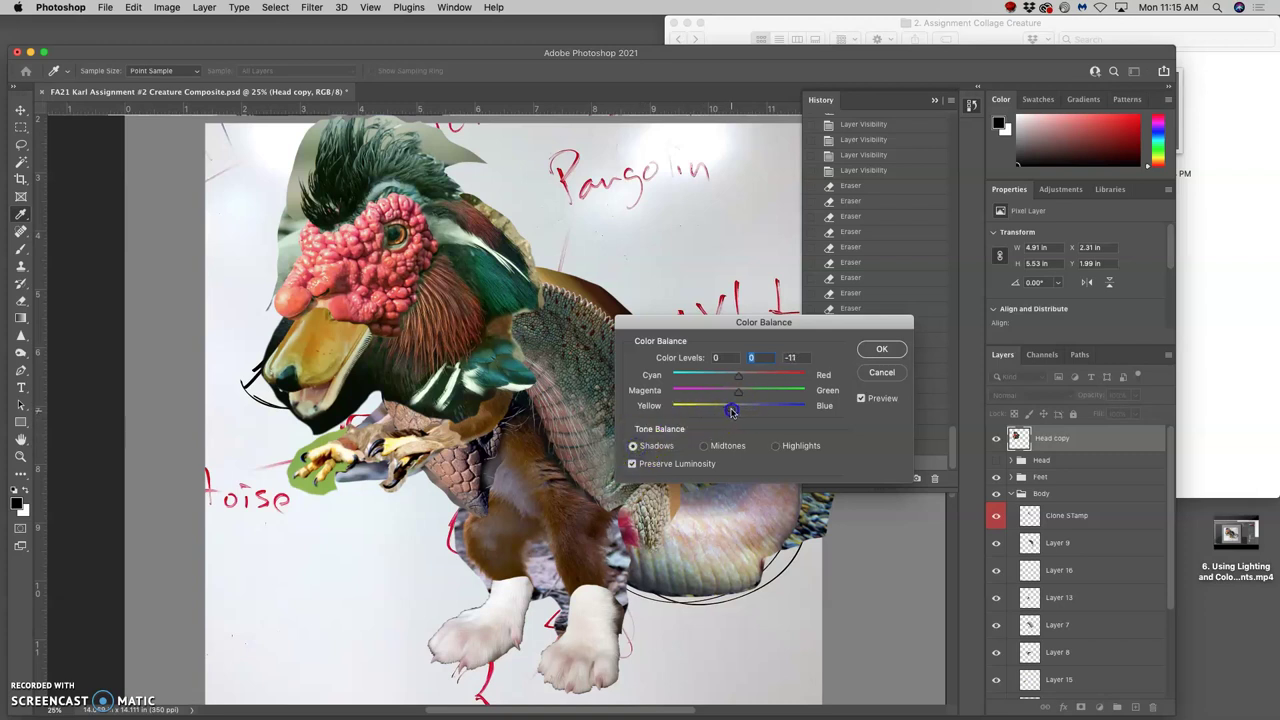
drag(732, 411, 730, 410)
click(884, 358)
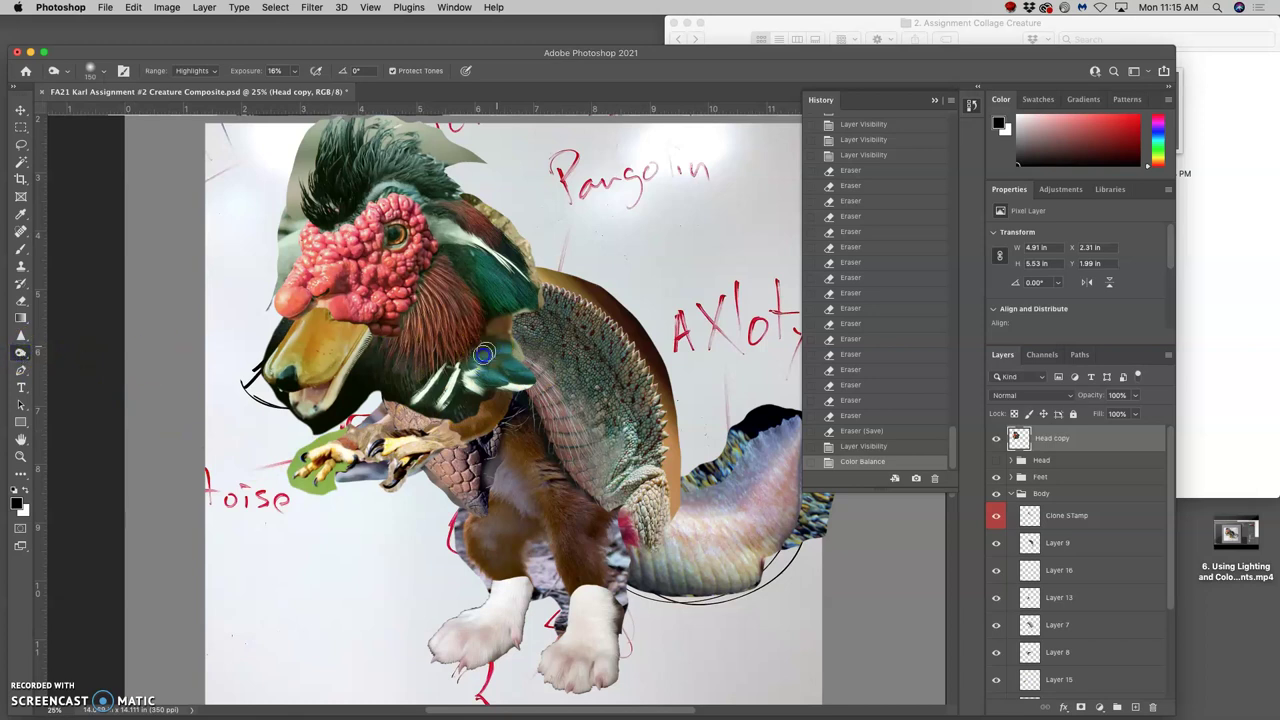
- Discard the trial highlight burn and darken the midtones of the lower neck feathers where the head meets the body, using the Burn tool
drag(505, 364, 529, 357)
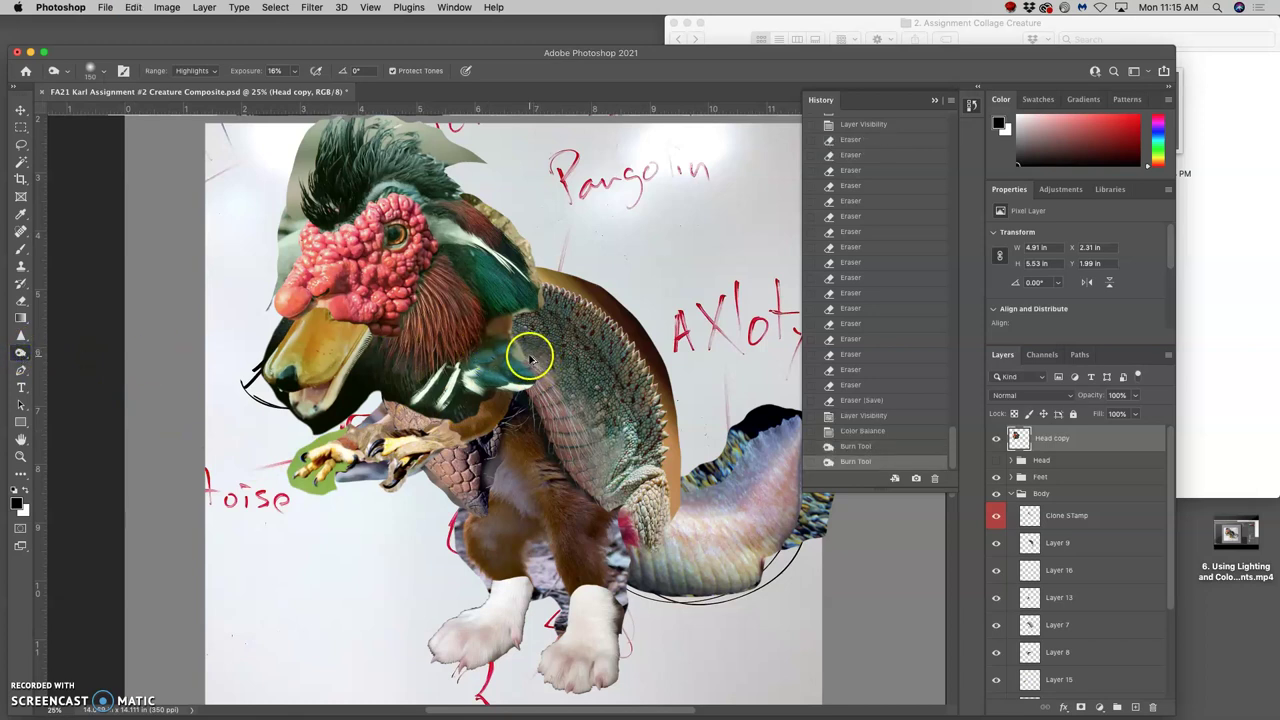
click(861, 432)
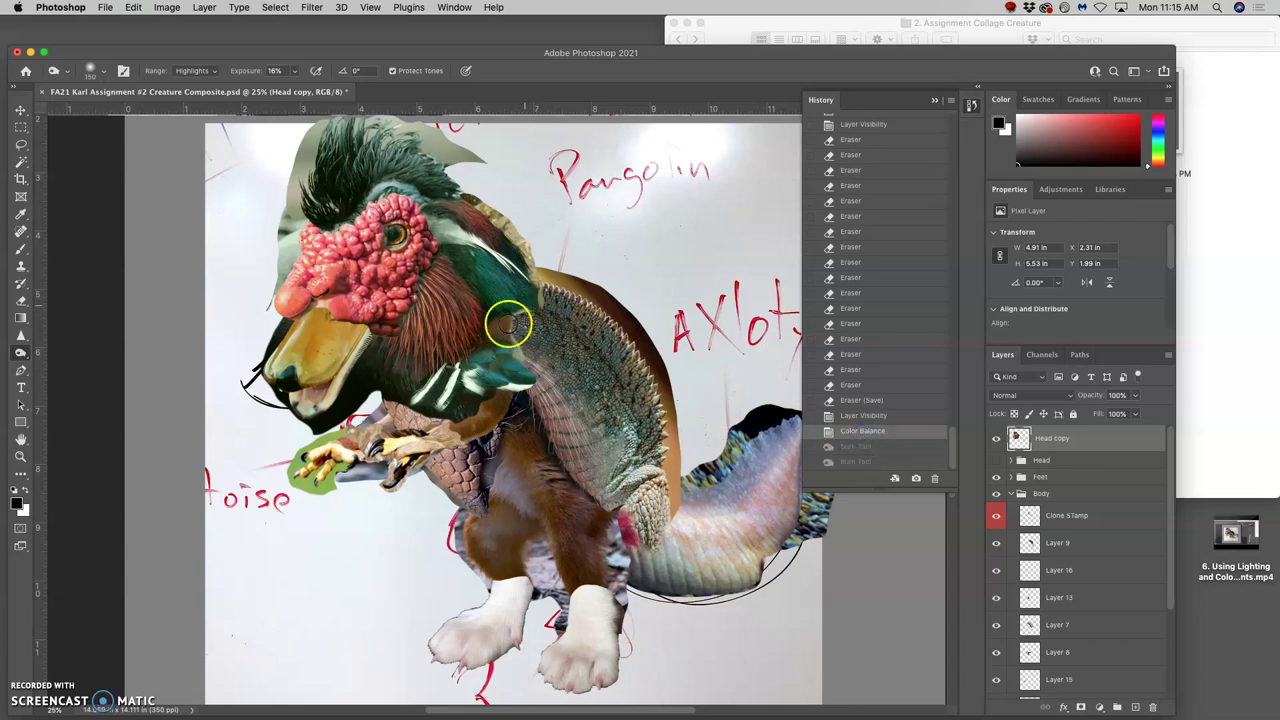
click(192, 71)
click(195, 60)
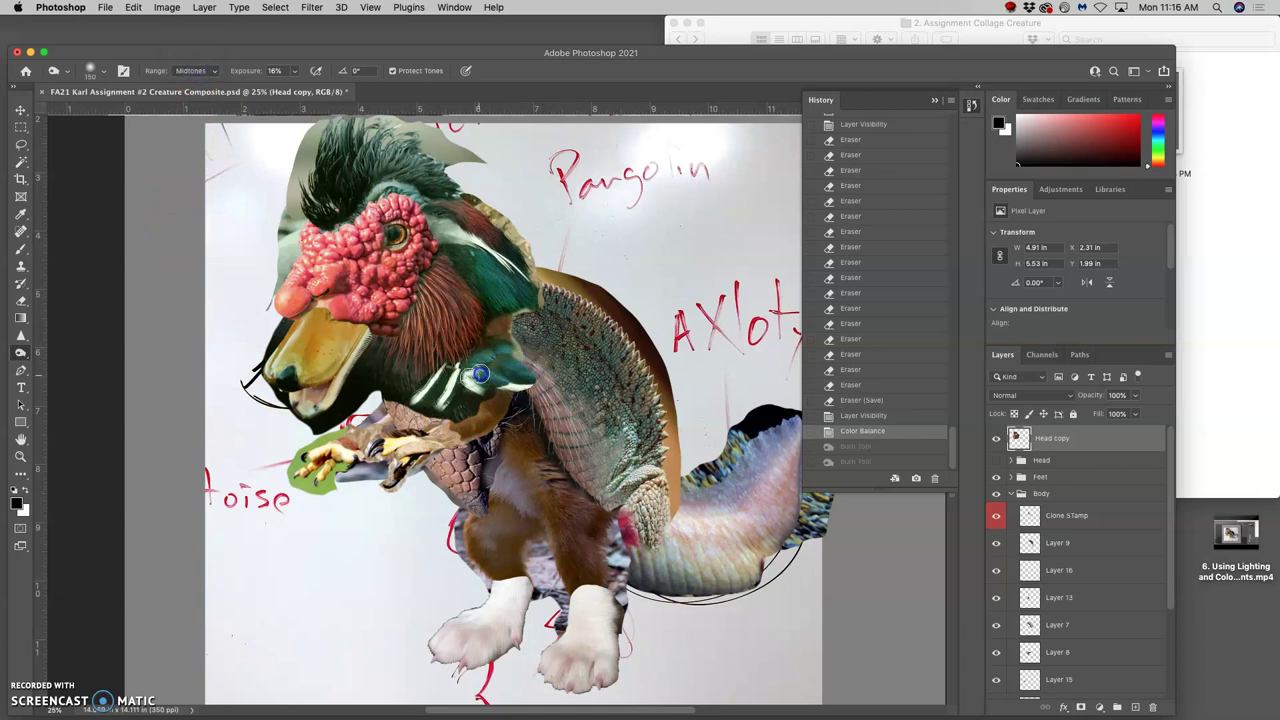
click(480, 374)
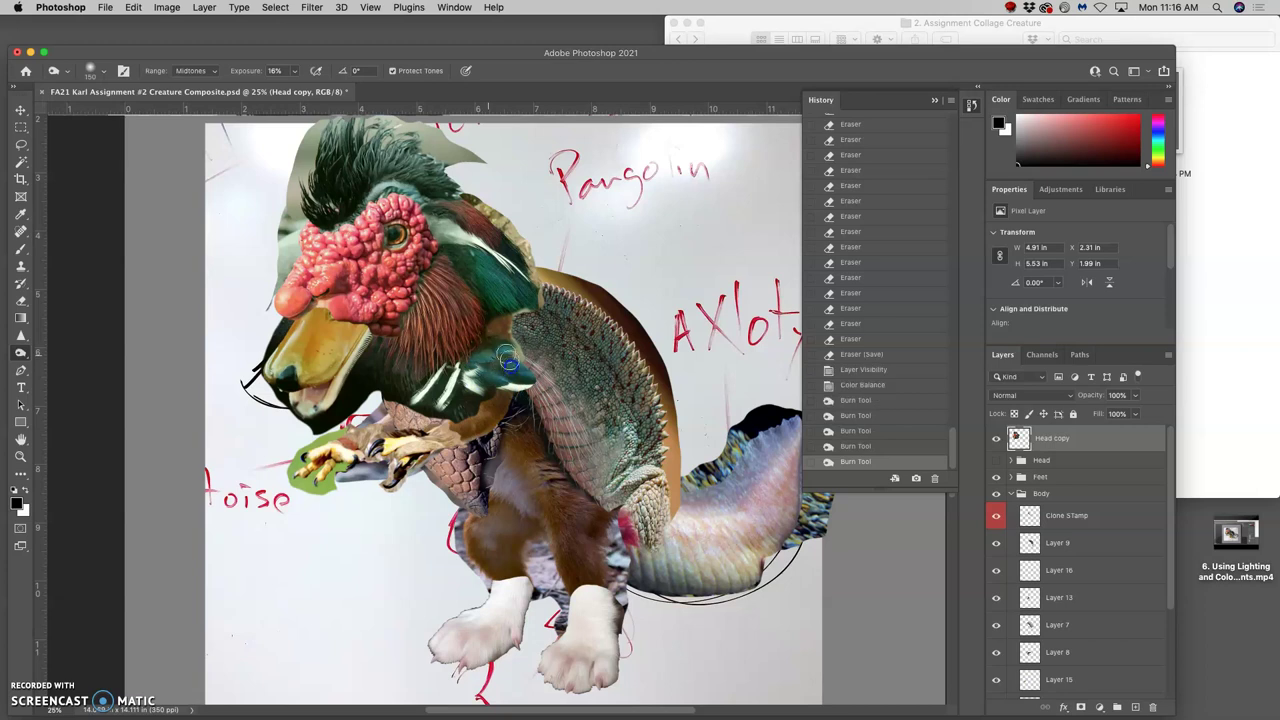
click(504, 349)
click(509, 358)
click(514, 368)
click(511, 369)
click(505, 368)
click(500, 367)
click(490, 362)
click(482, 362)
click(481, 370)
click(557, 457)
click(563, 457)
click(512, 352)
drag(512, 353, 525, 364)
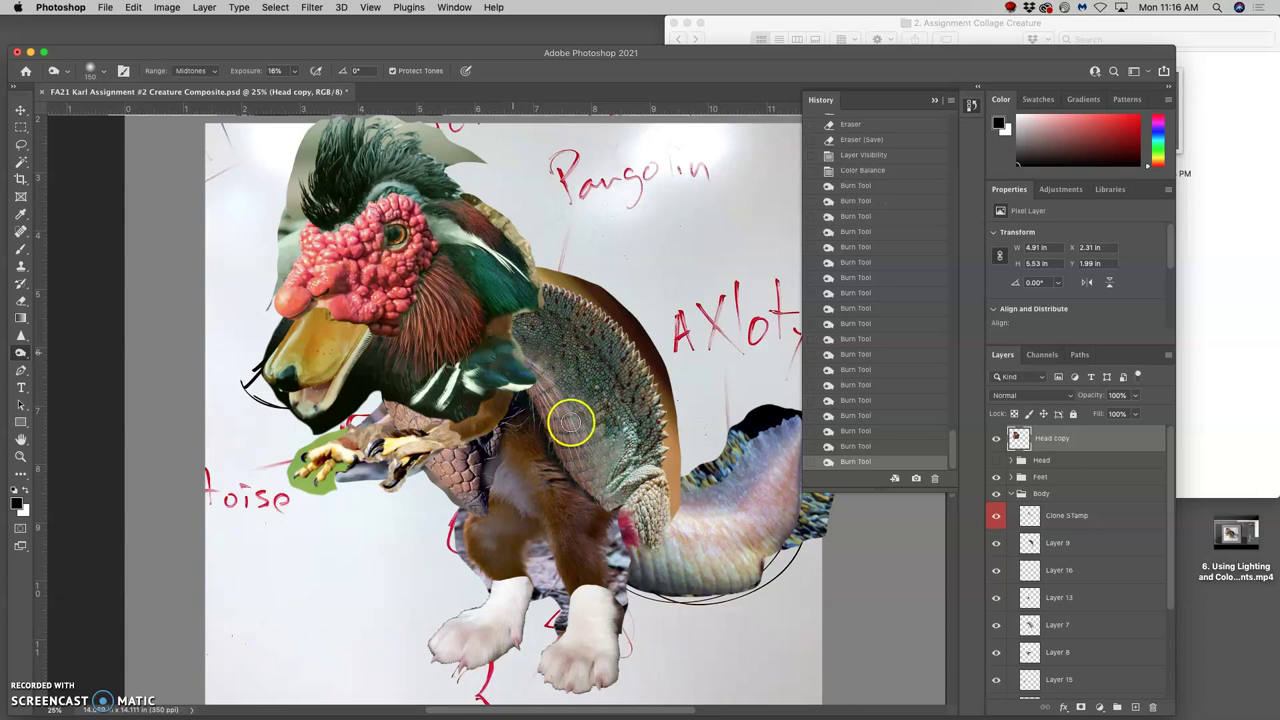
click(514, 384)
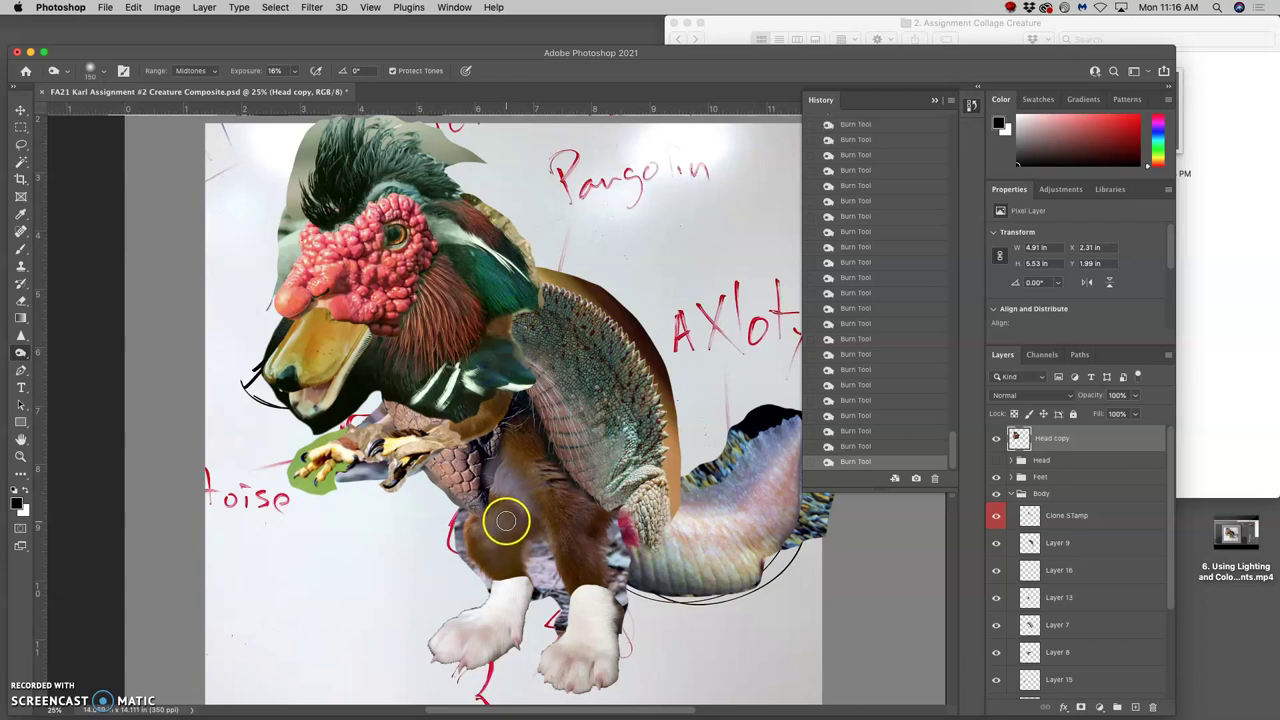
- Sharpen the lower neck feathers beside the scaly body with the Sharpen tool at 50% strength
click(21, 335)
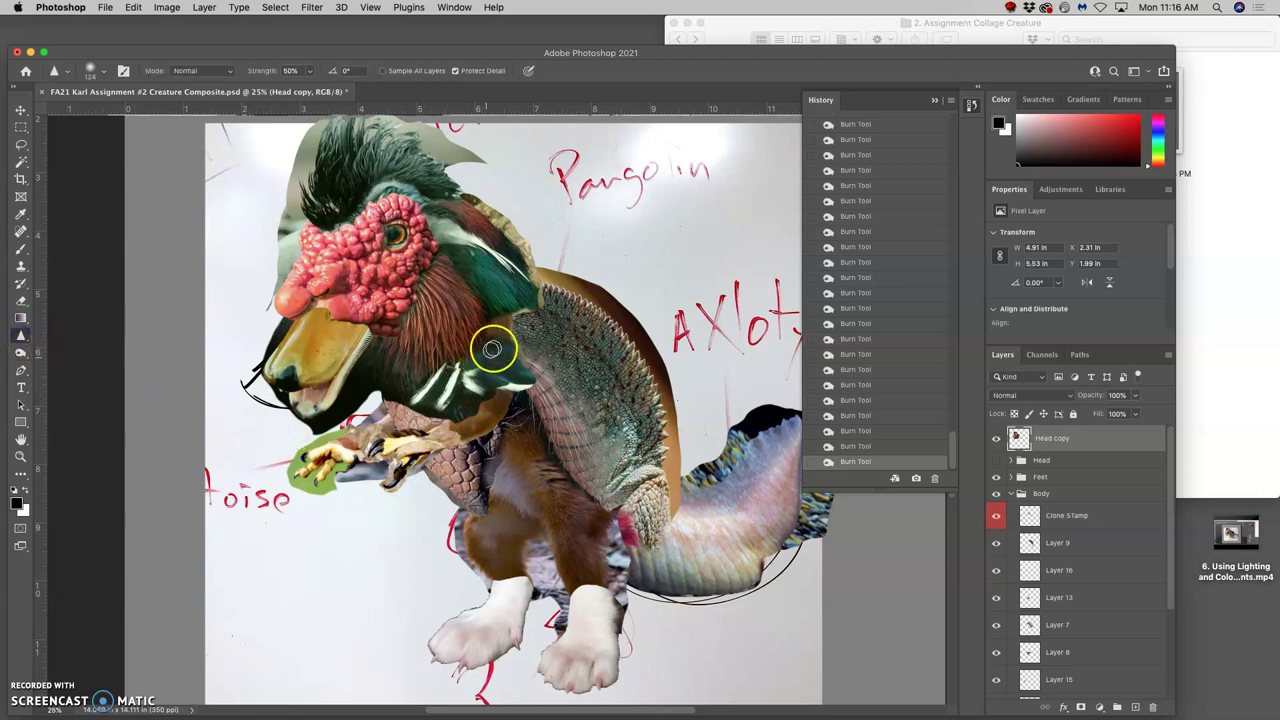
drag(490, 366, 494, 360)
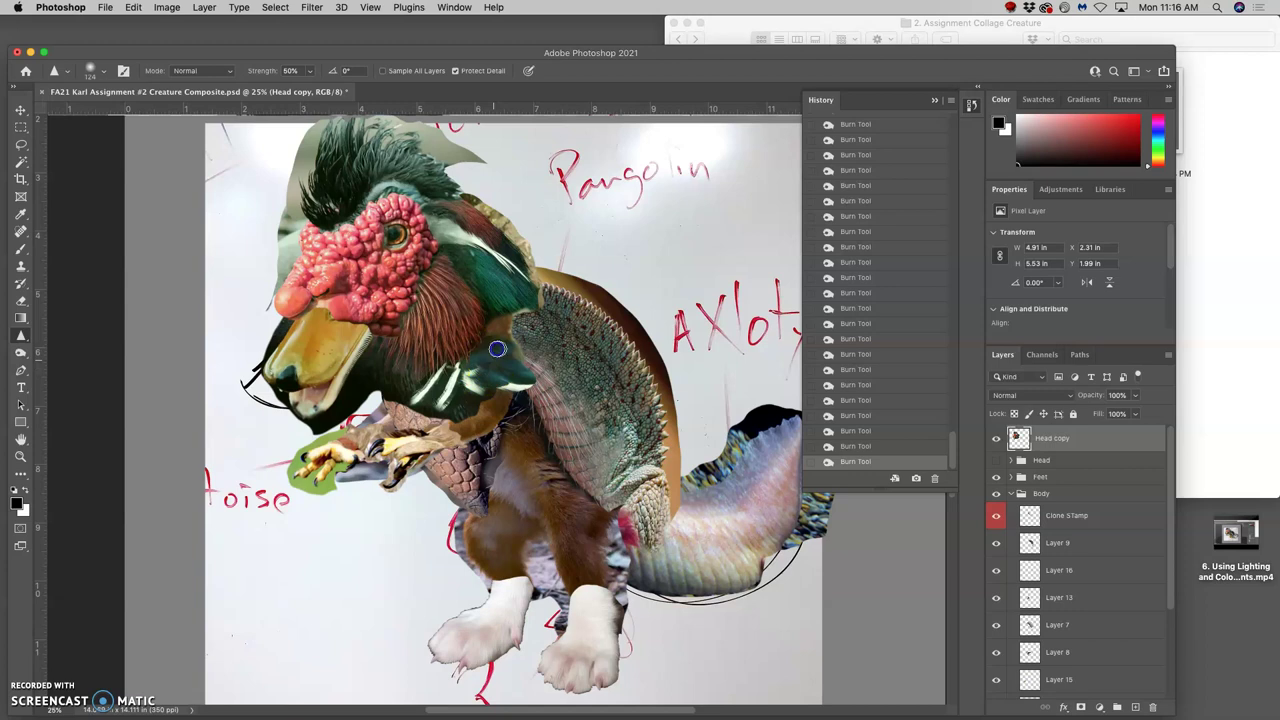
drag(543, 400, 544, 396)
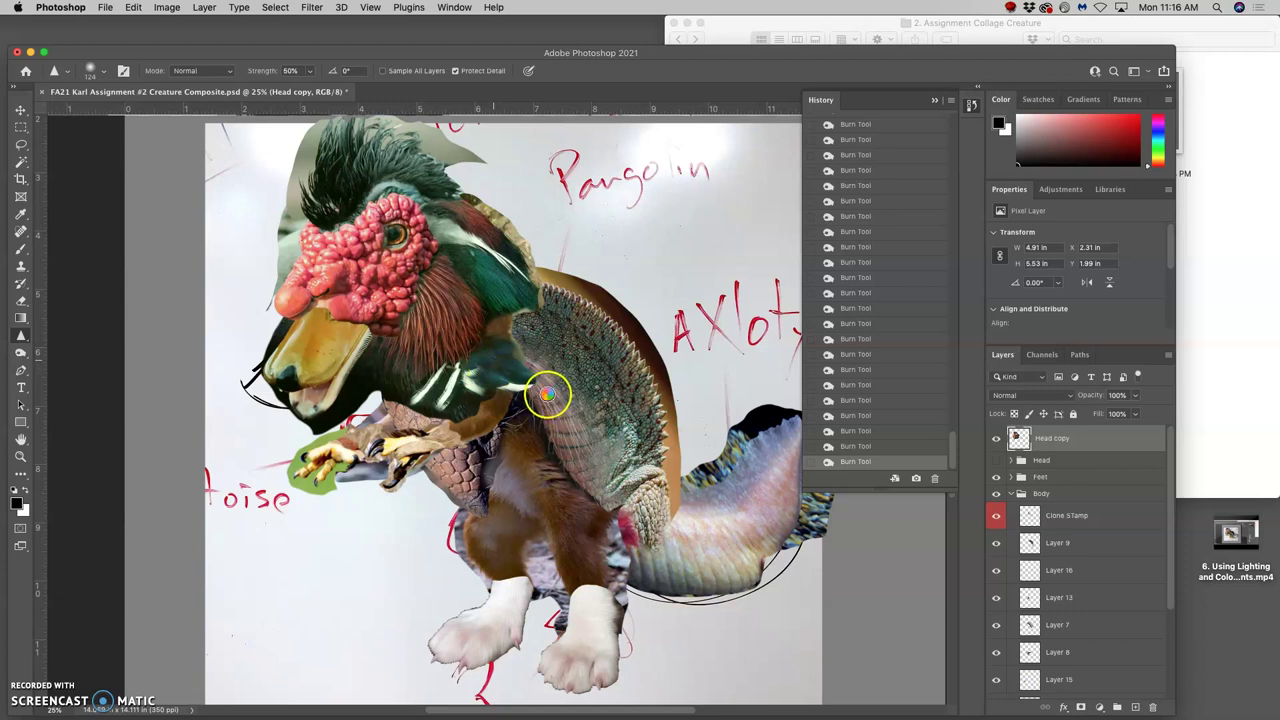
mouse_move(548, 394)
mouse_down()
mouse_move(489, 364)
mouse_move(514, 423)
mouse_move(489, 392)
mouse_move(508, 466)
mouse_up()
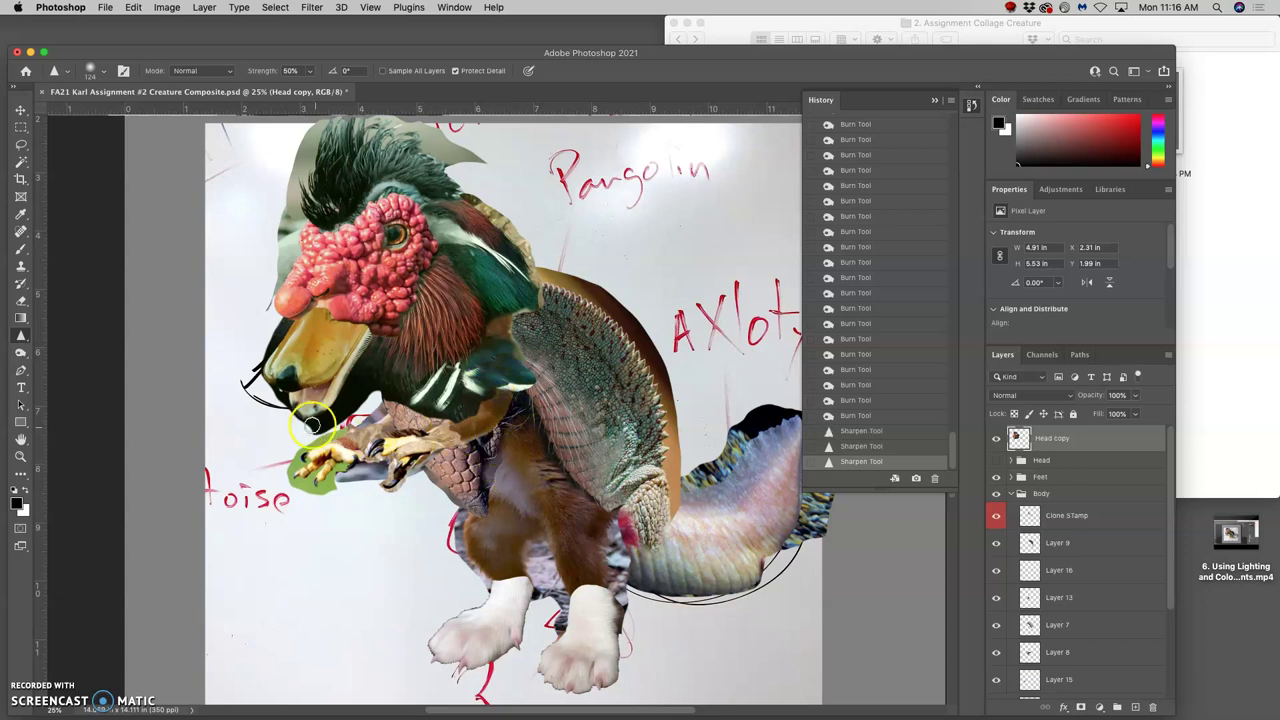
- Burn the shadows of the dark throat and lower neck feathers with the range set to Shadows at 16% exposure
click(20, 352)
click(183, 72)
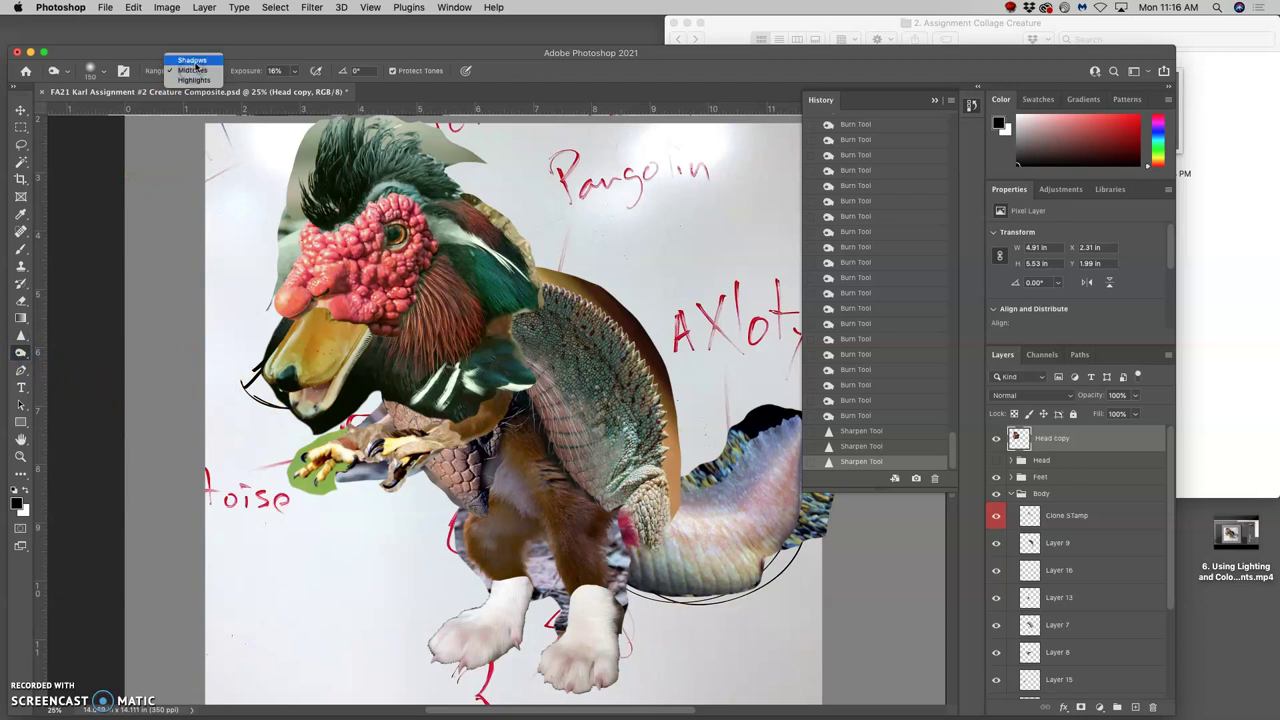
click(190, 56)
mouse_move(516, 370)
mouse_down()
mouse_move(518, 379)
mouse_move(500, 375)
mouse_move(525, 386)
mouse_move(499, 398)
mouse_move(477, 383)
mouse_move(509, 367)
mouse_move(488, 350)
mouse_move(518, 359)
mouse_move(511, 443)
mouse_move(511, 356)
mouse_move(529, 419)
mouse_move(519, 463)
mouse_move(397, 369)
mouse_up()
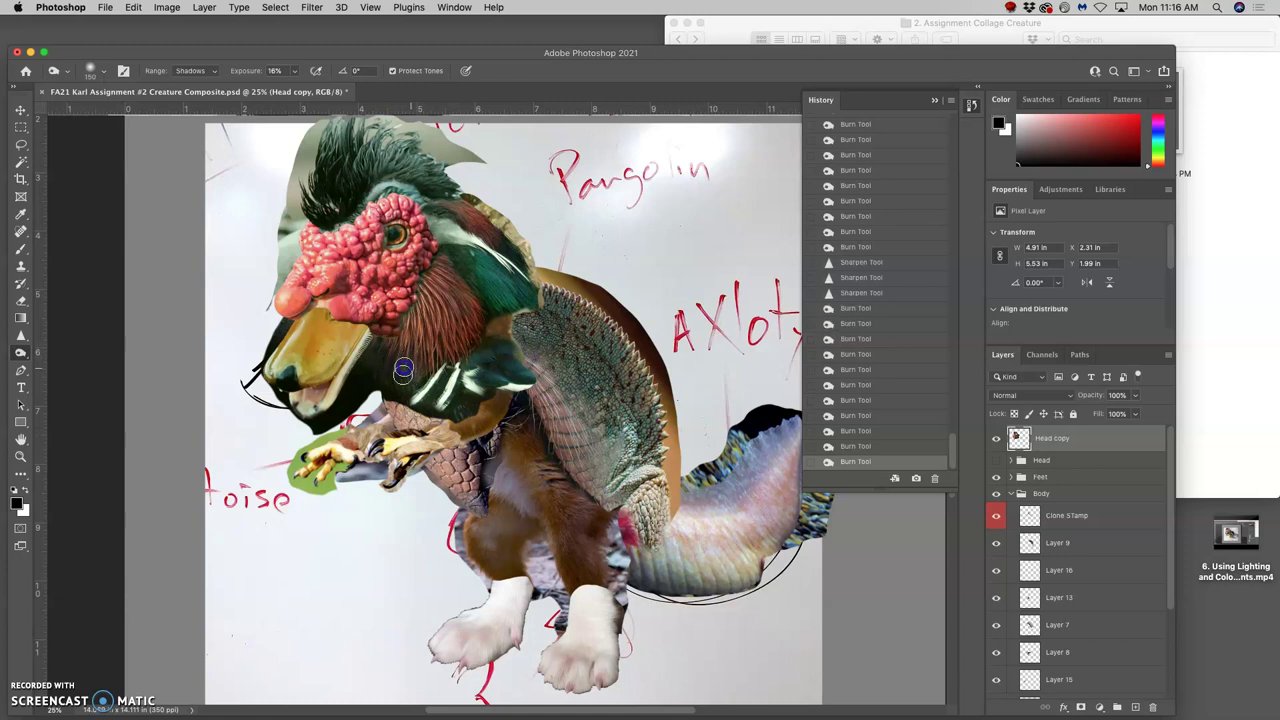
click(395, 381)
click(389, 377)
click(383, 355)
click(382, 380)
click(415, 381)
mouse_move(418, 366)
mouse_down()
mouse_move(379, 344)
mouse_move(366, 376)
mouse_move(377, 344)
mouse_move(417, 364)
mouse_up()
click(391, 363)
click(441, 354)
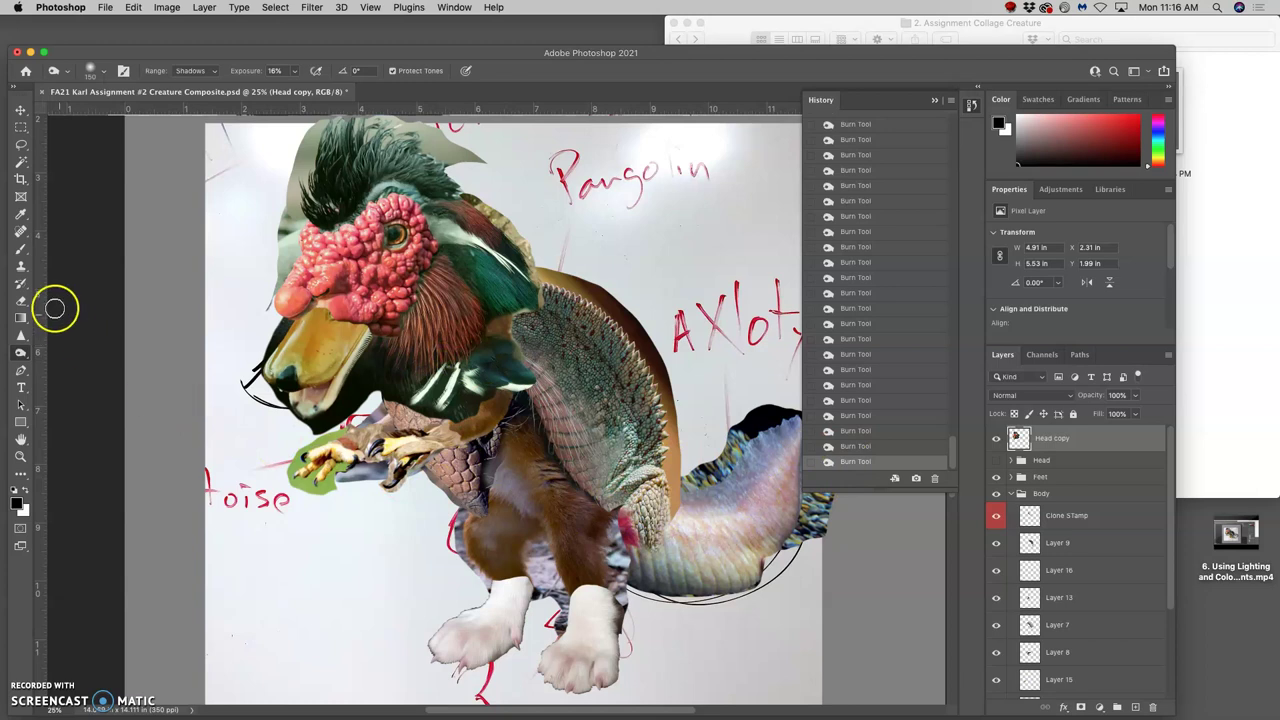
- Erase the leftover background around the beak, crest, neck and lower feathers of the head with the Eraser at 100% opacity
click(22, 301)
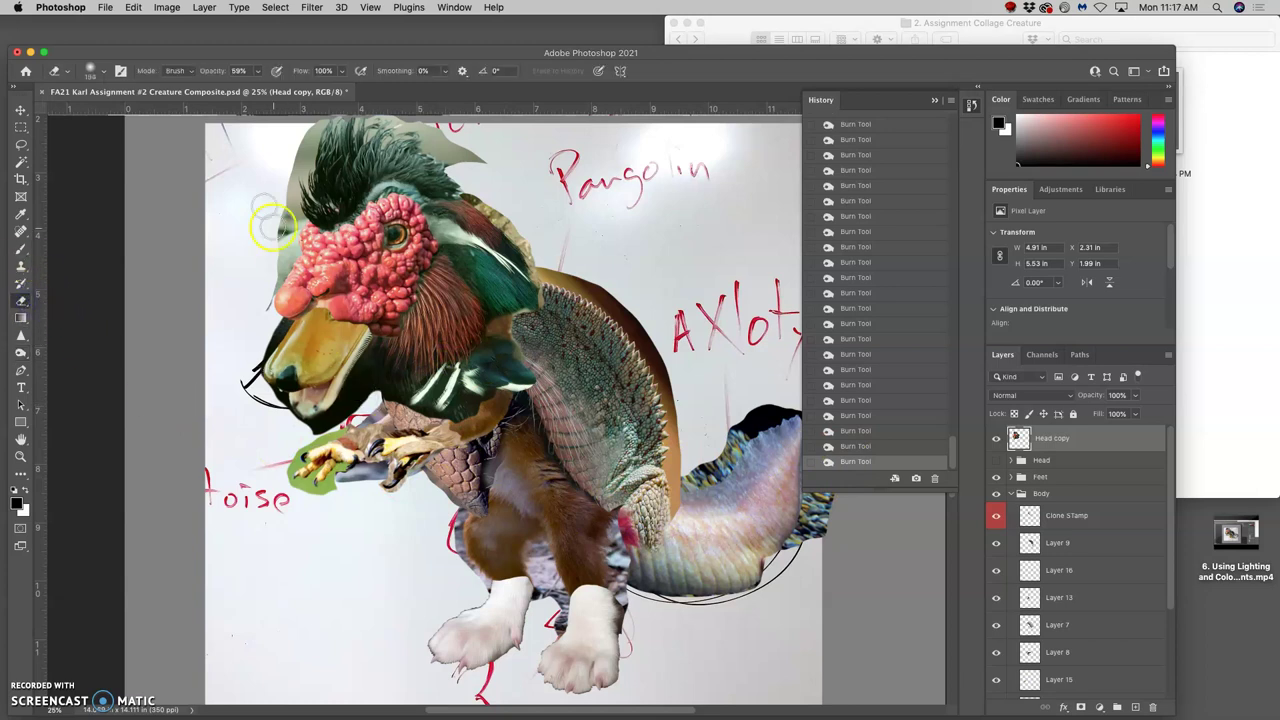
click(258, 71)
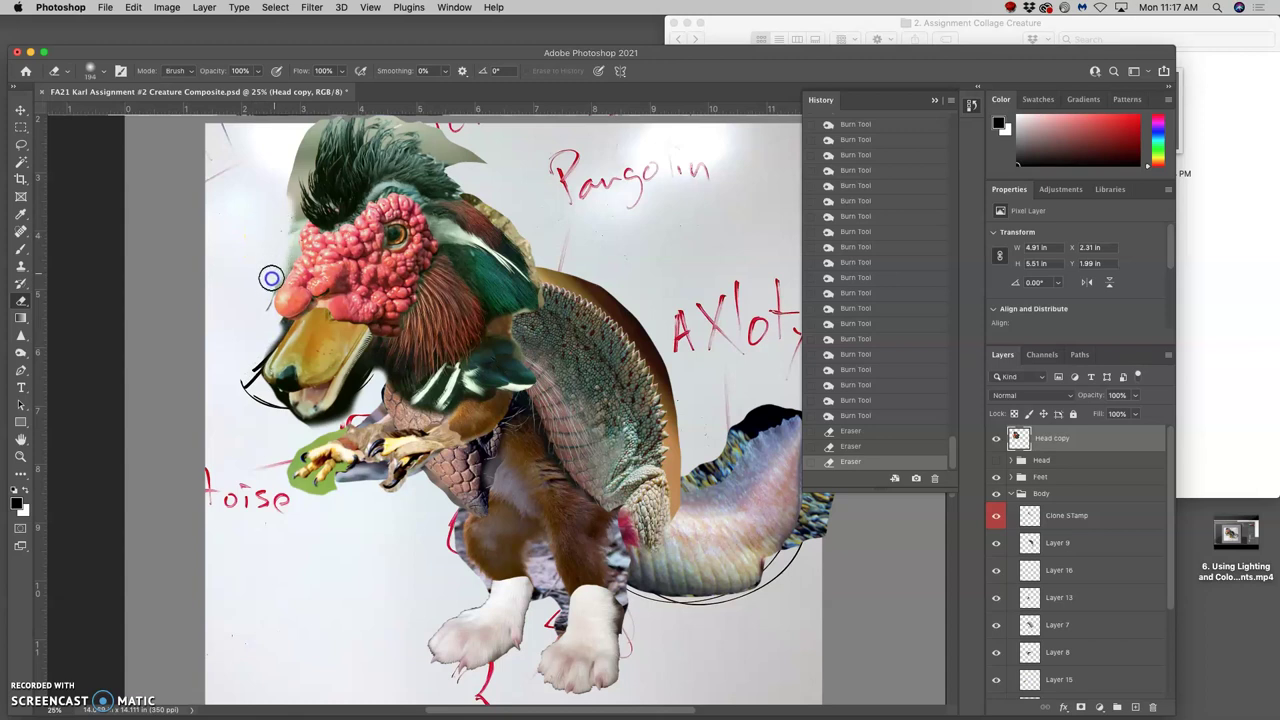
drag(265, 272, 278, 248)
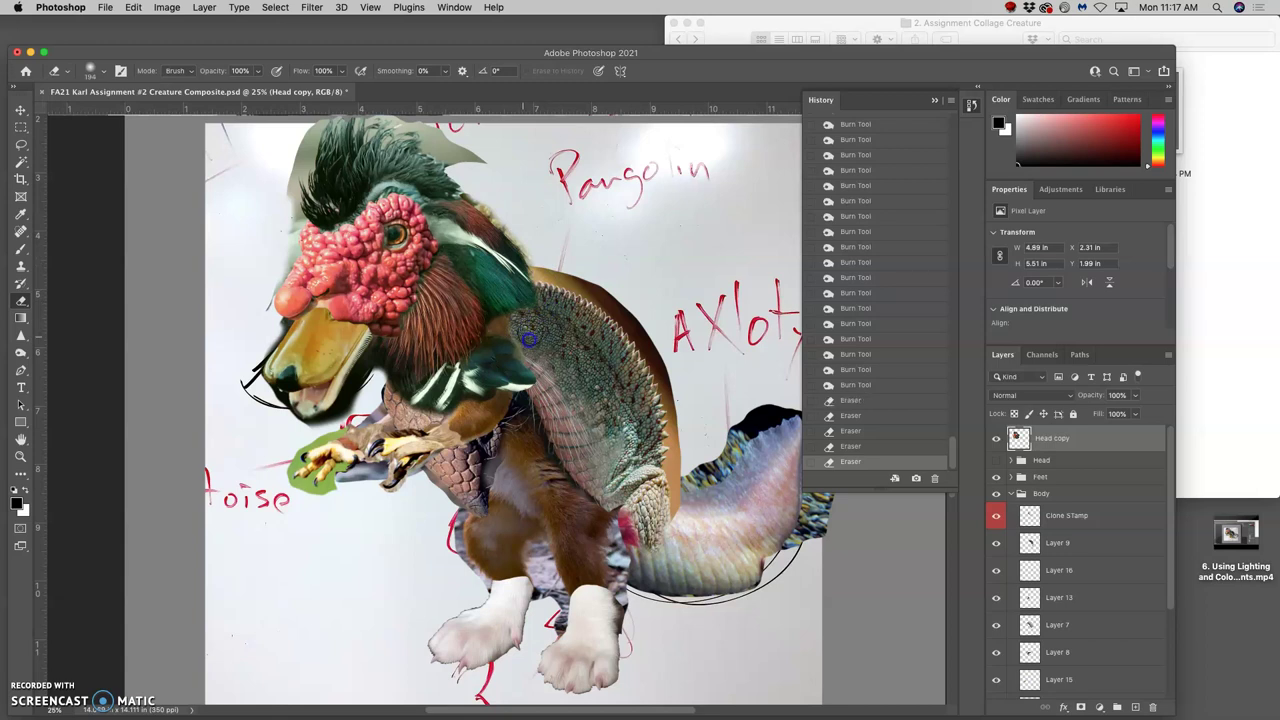
mouse_move(563, 290)
mouse_down()
mouse_move(550, 241)
mouse_move(587, 316)
mouse_up()
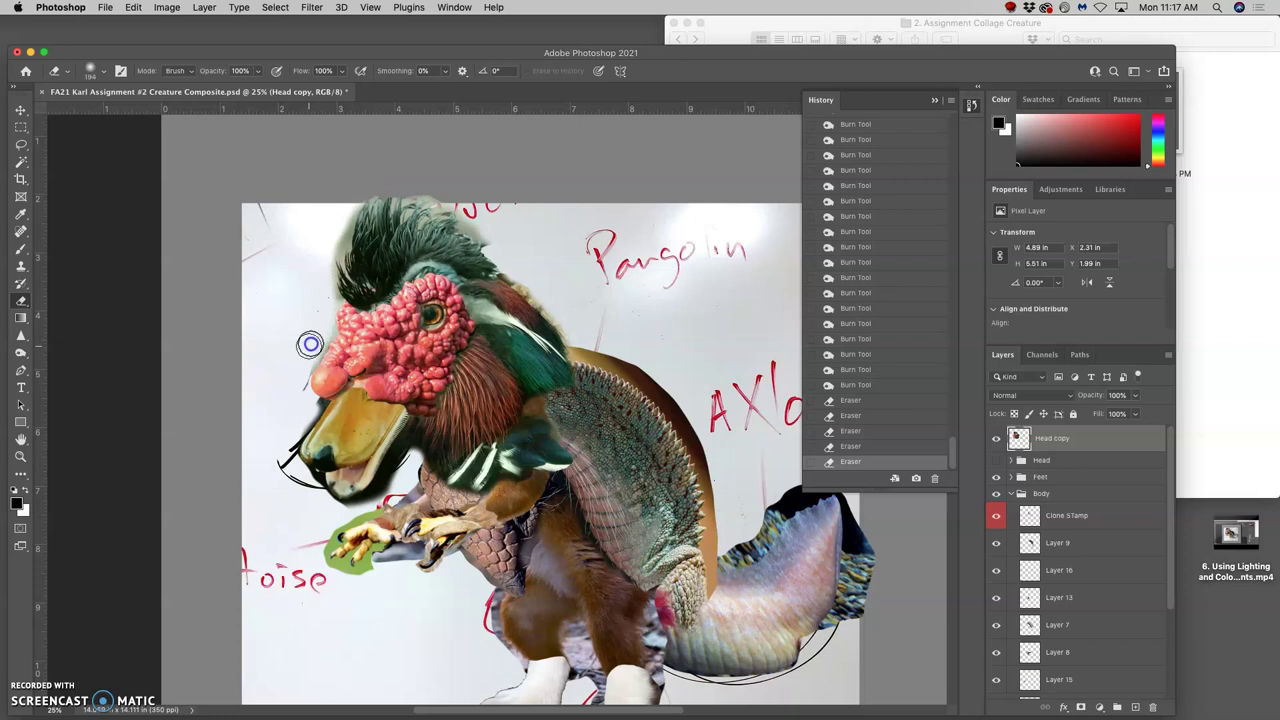
mouse_move(505, 495)
mouse_down()
mouse_move(501, 453)
mouse_move(532, 443)
mouse_move(571, 467)
mouse_up()
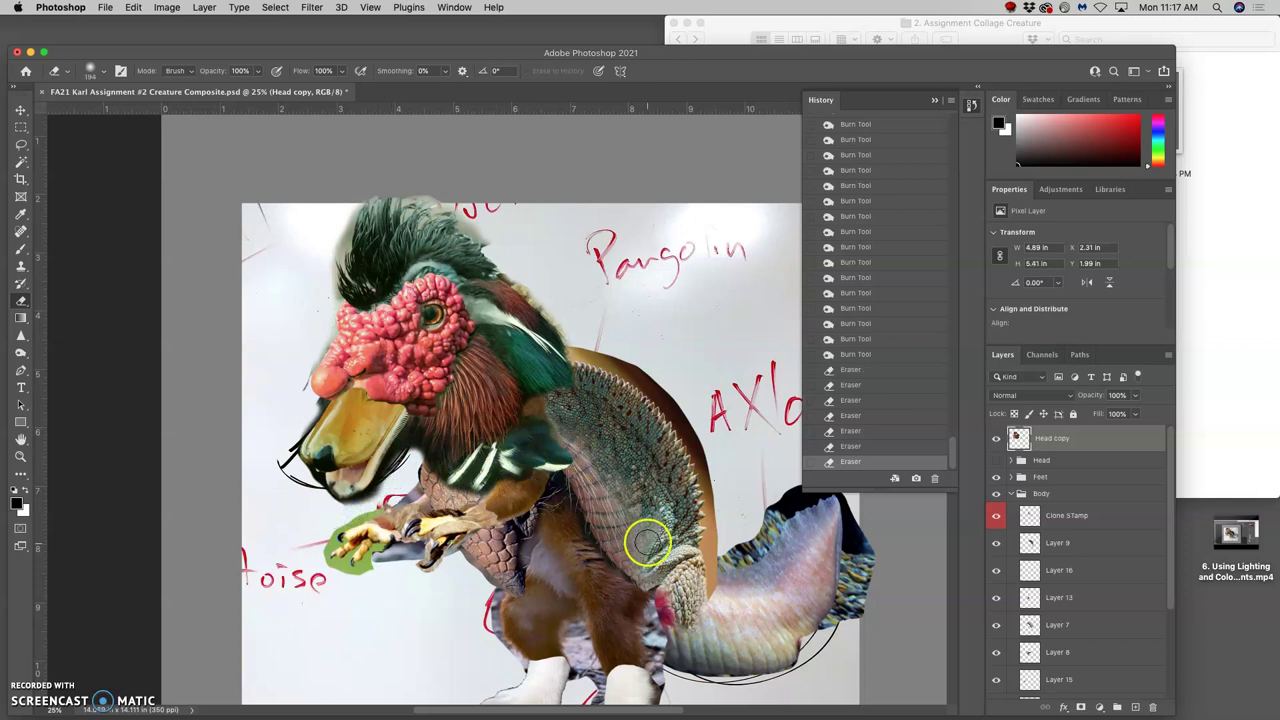
- Compare the creature with and without its head, leaving the Head copy layer hidden
mouse_move(647, 546)
mouse_down()
mouse_move(690, 530)
mouse_move(650, 536)
mouse_up()
scroll(650, 537, down, 5)
scroll(650, 537, right, 4)
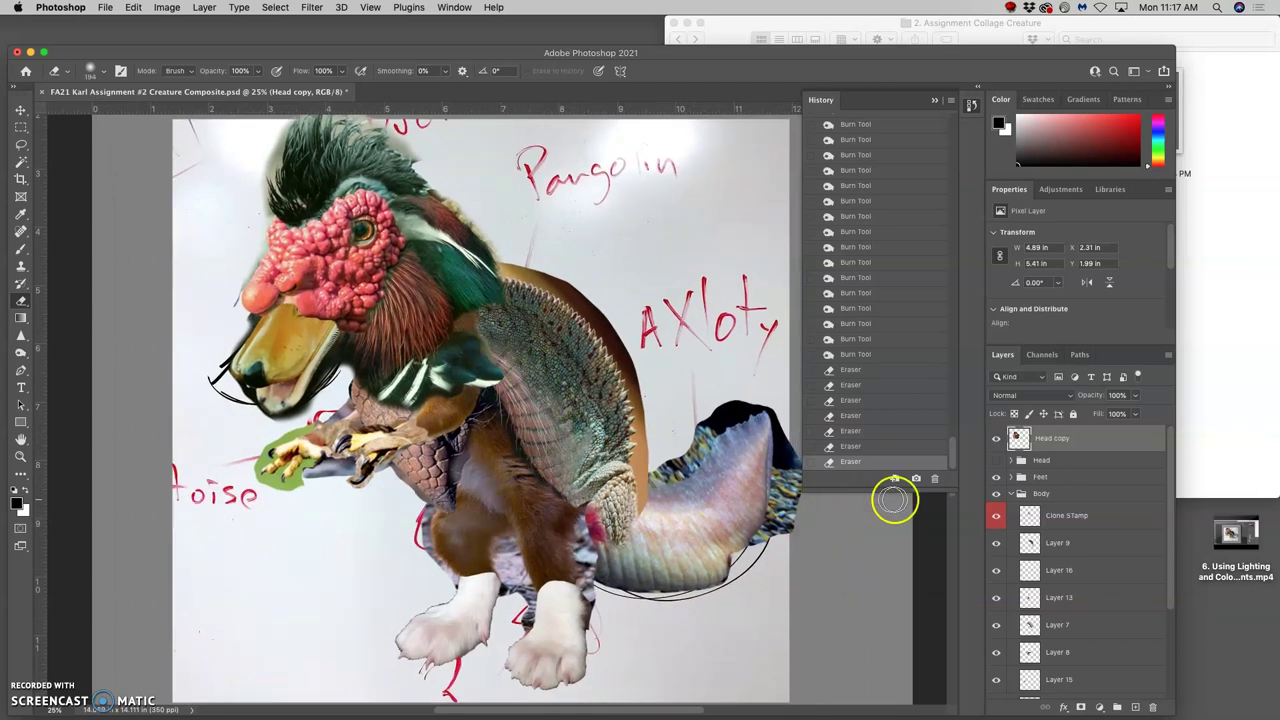
click(997, 442)
click(997, 442)
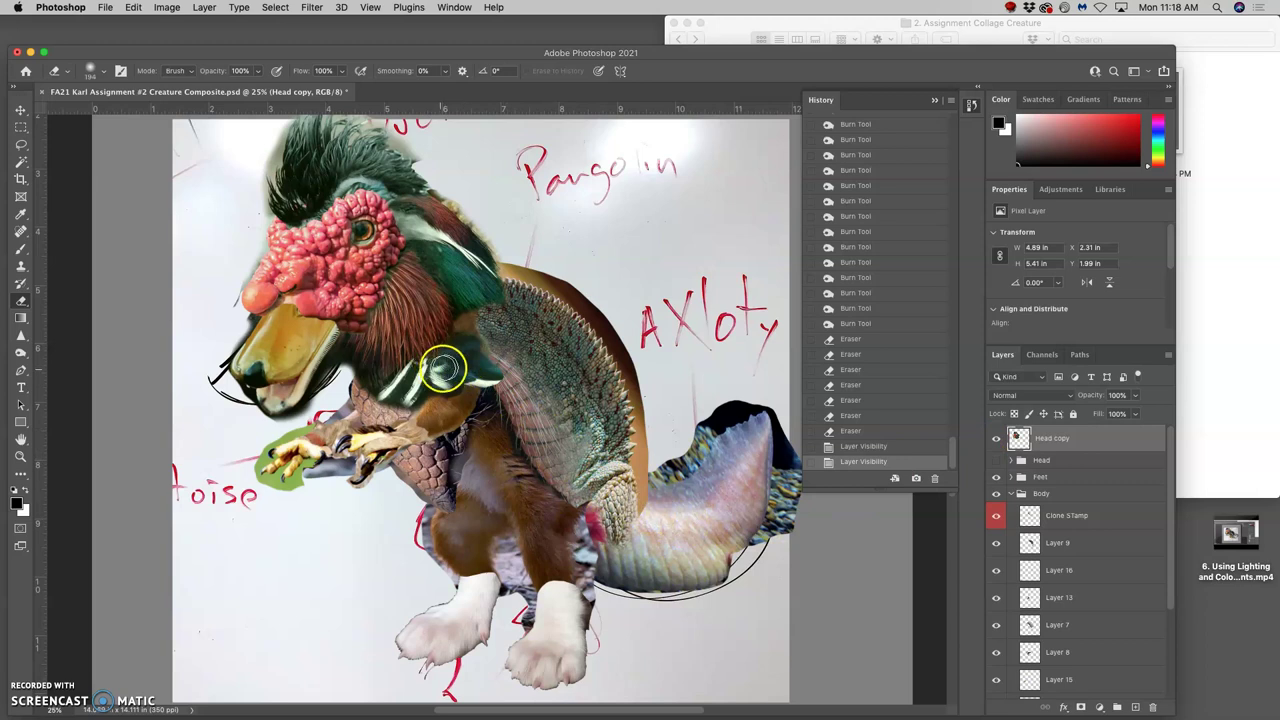
click(997, 440)
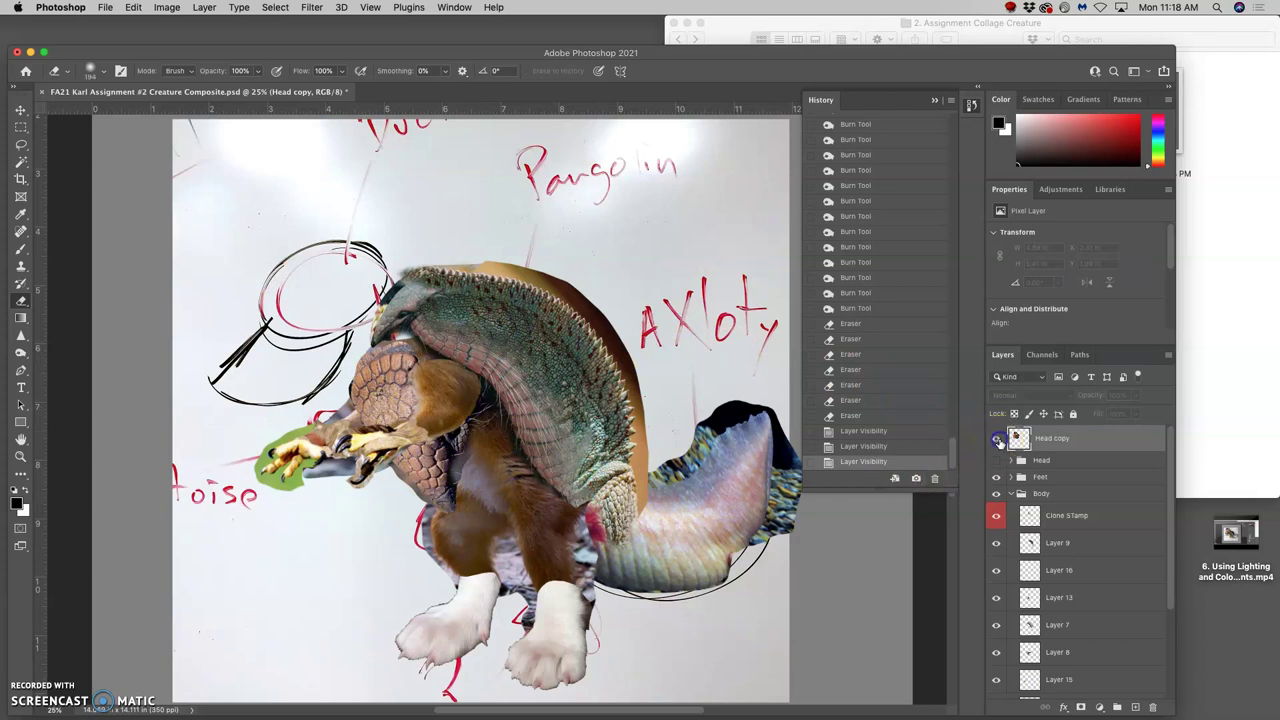
click(997, 440)
click(997, 440)
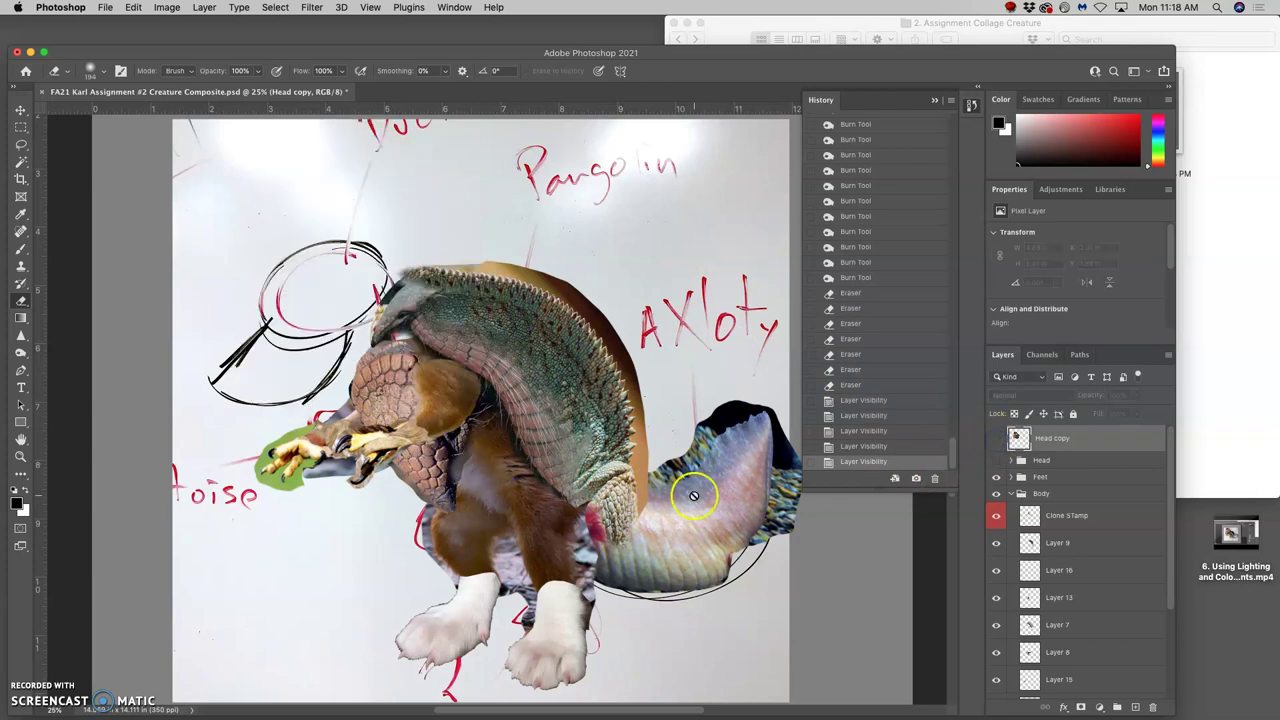
- Select Layer 8 with the scaly chest, check its extent by toggling its visibility, and hide the furry upper arm on Layer 13
click(20, 109)
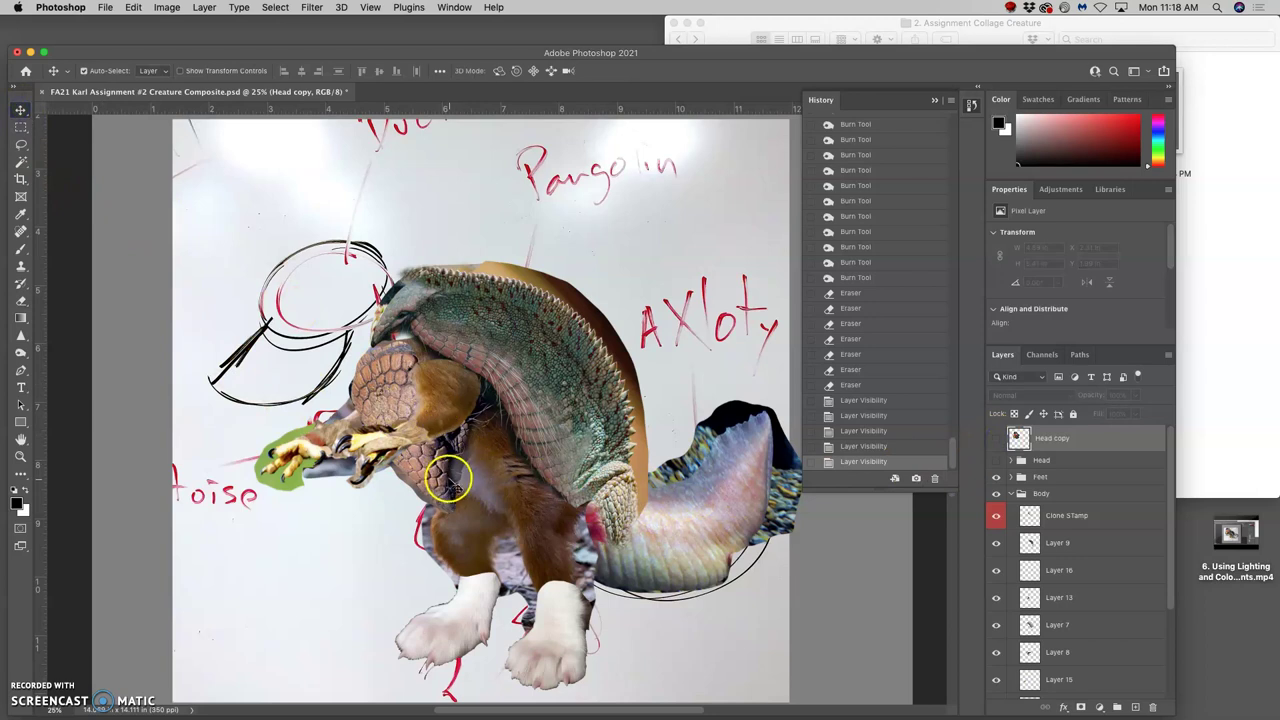
click(447, 480)
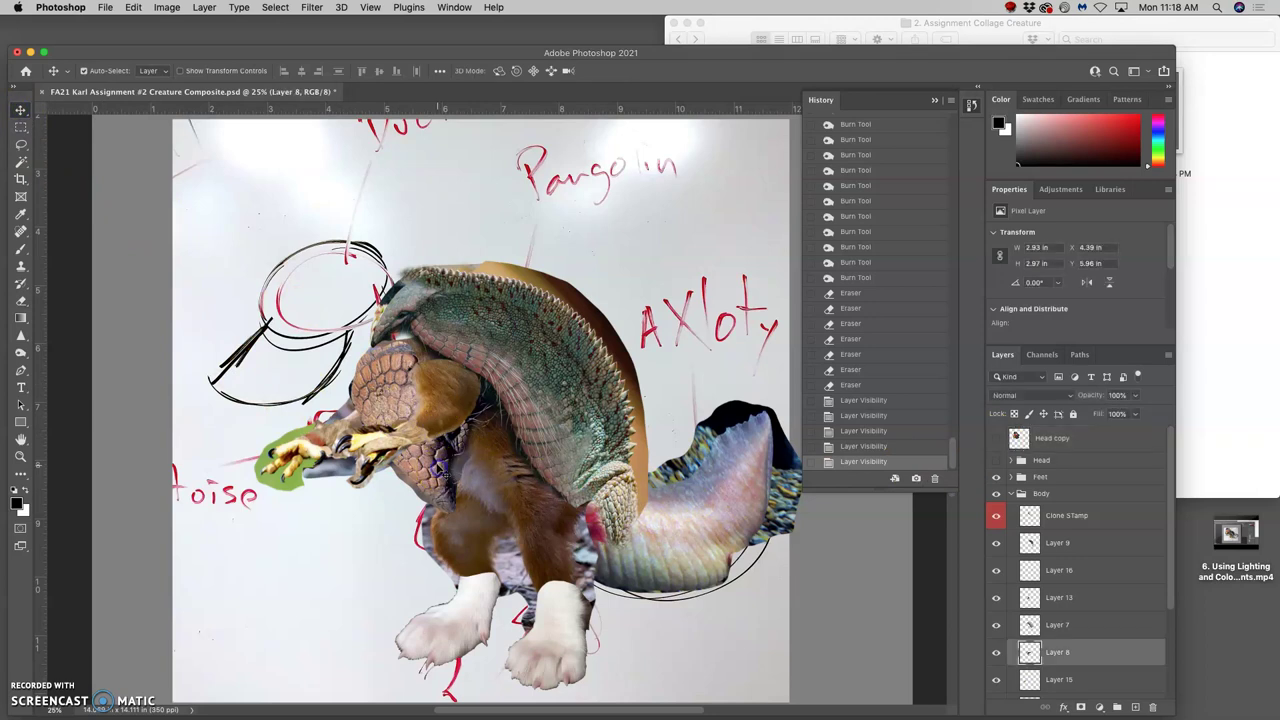
click(996, 652)
click(996, 652)
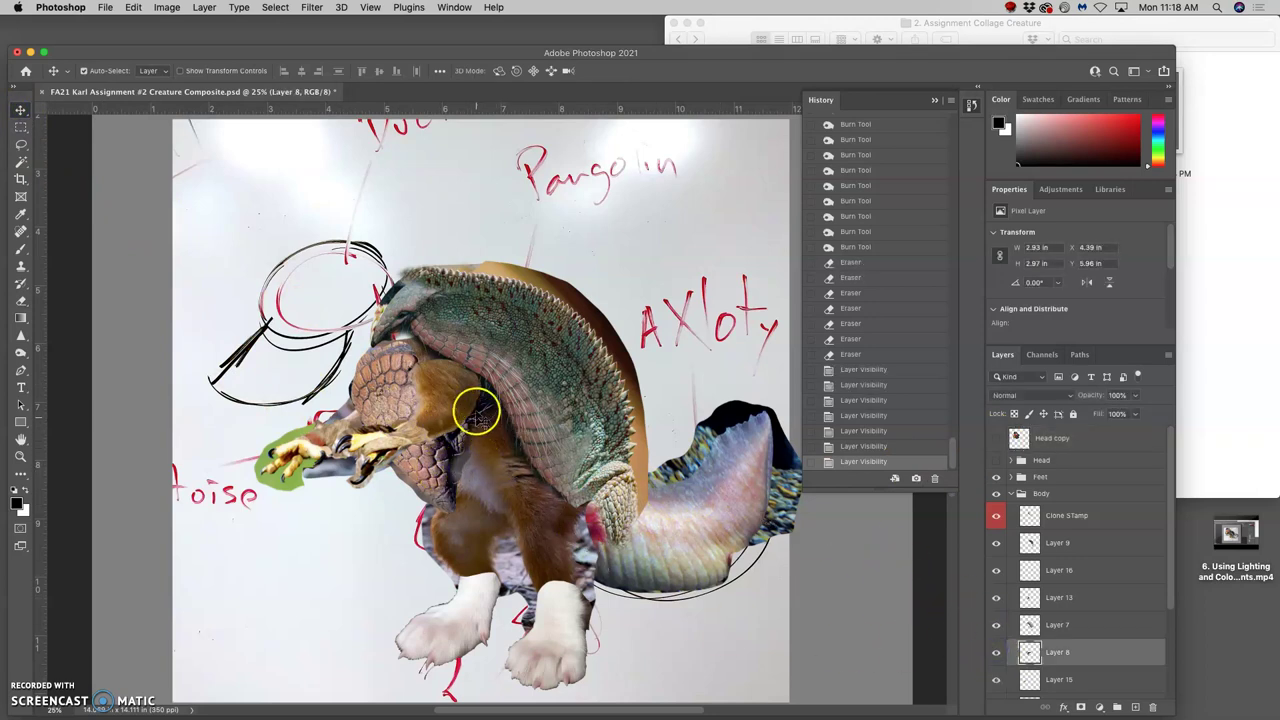
click(996, 598)
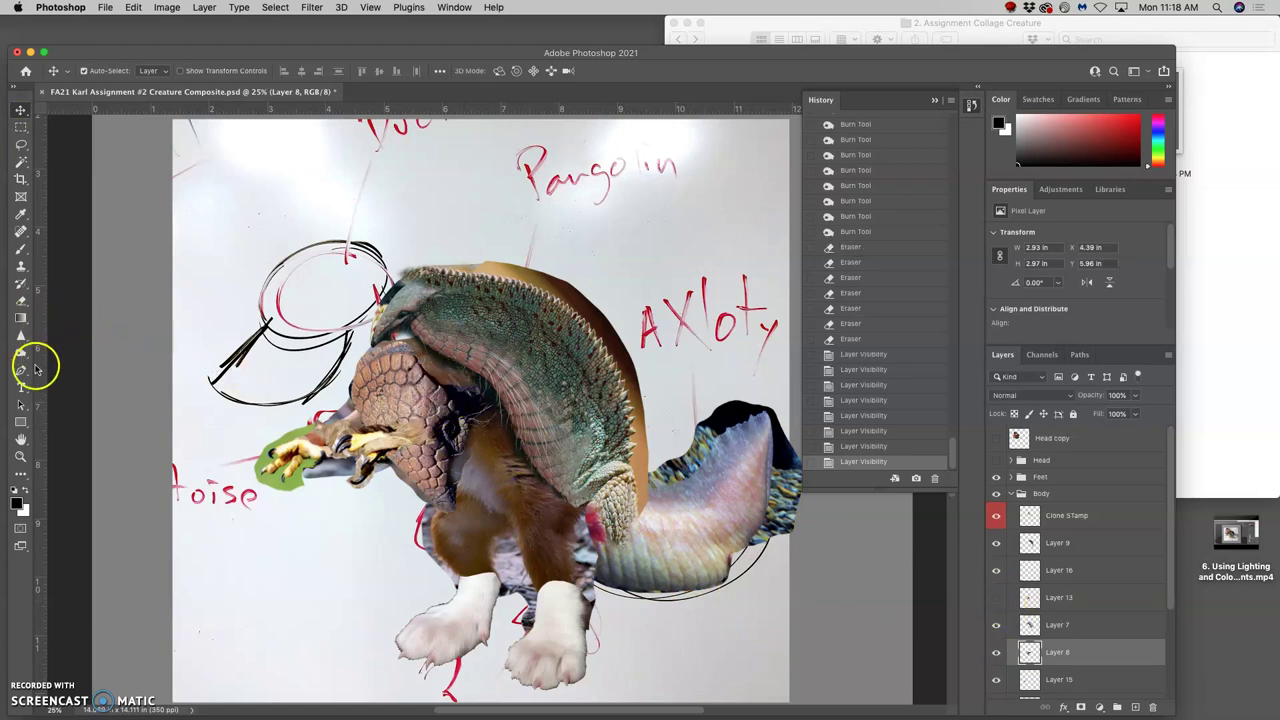
- Dodge the dark patch along the inner edge of Layer 8's scaly chest with the range set to Shadows at 21% exposure
click(21, 355)
click(50, 351)
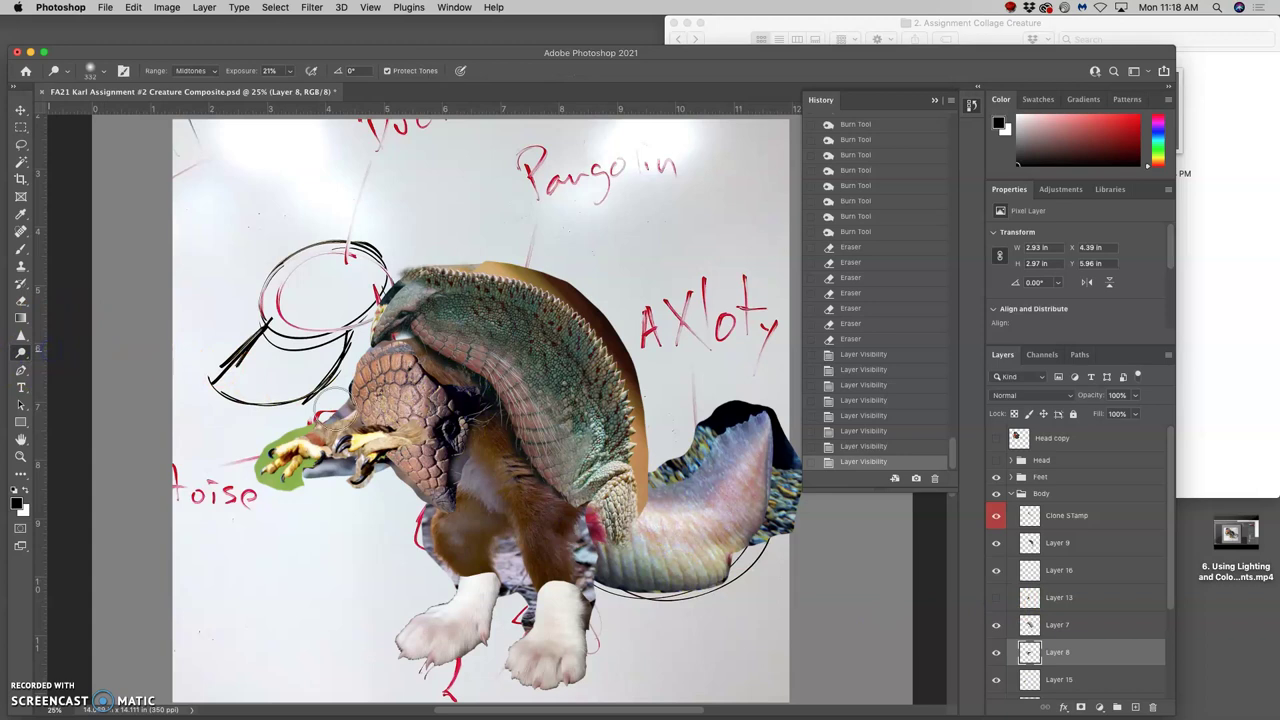
click(191, 70)
mouse_move(457, 394)
mouse_down()
mouse_move(467, 430)
mouse_move(440, 400)
mouse_up()
drag(435, 445, 455, 398)
drag(445, 410, 466, 420)
drag(464, 464, 458, 470)
click(469, 398)
click(469, 397)
click(463, 390)
click(462, 389)
click(452, 398)
drag(465, 392, 472, 402)
drag(455, 410, 468, 465)
drag(460, 445, 451, 480)
drag(466, 404, 461, 436)
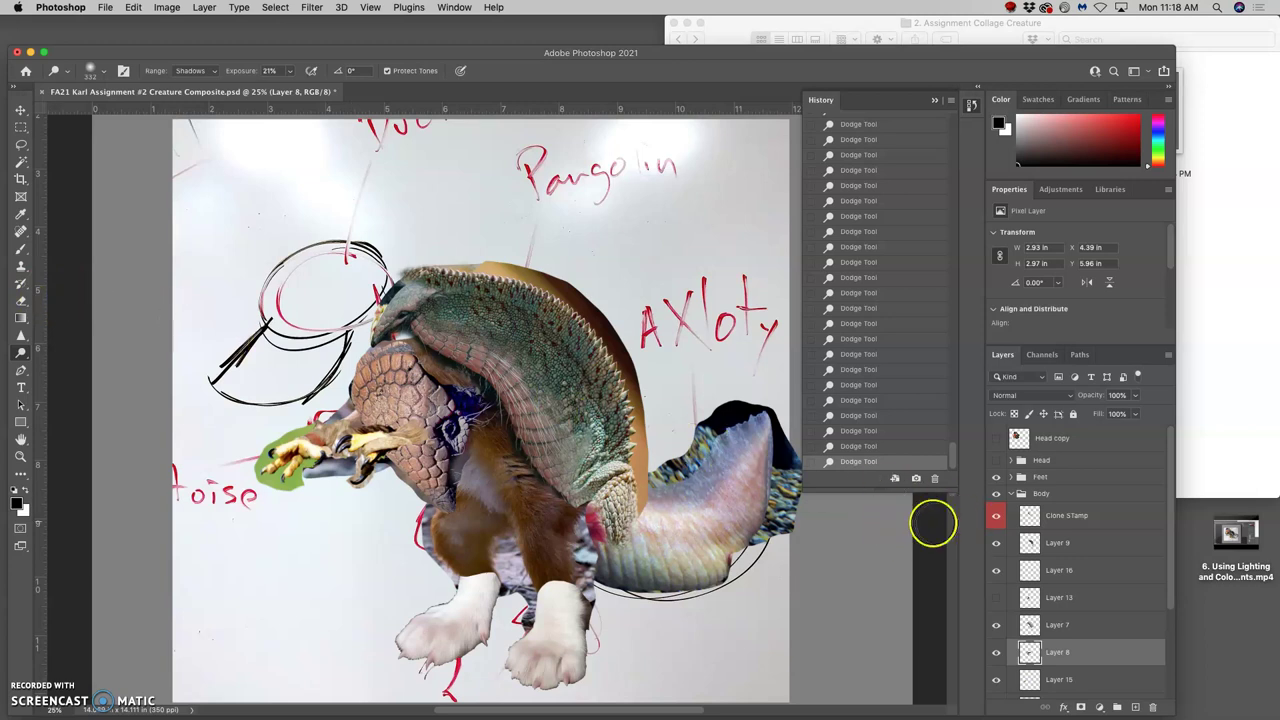
- Show the furry upper arm on Layer 13 and try erasing the dark patch beside it on Layer 8
click(996, 515)
click(996, 597)
key(e)
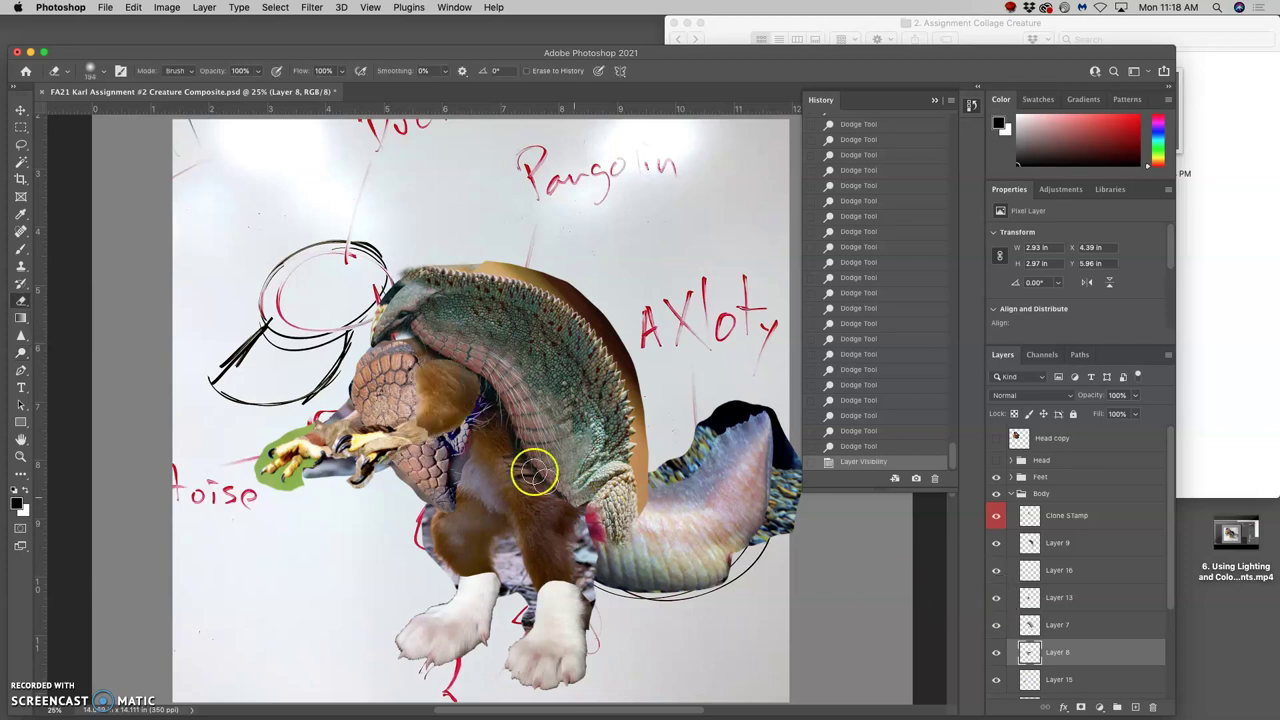
drag(480, 410, 514, 420)
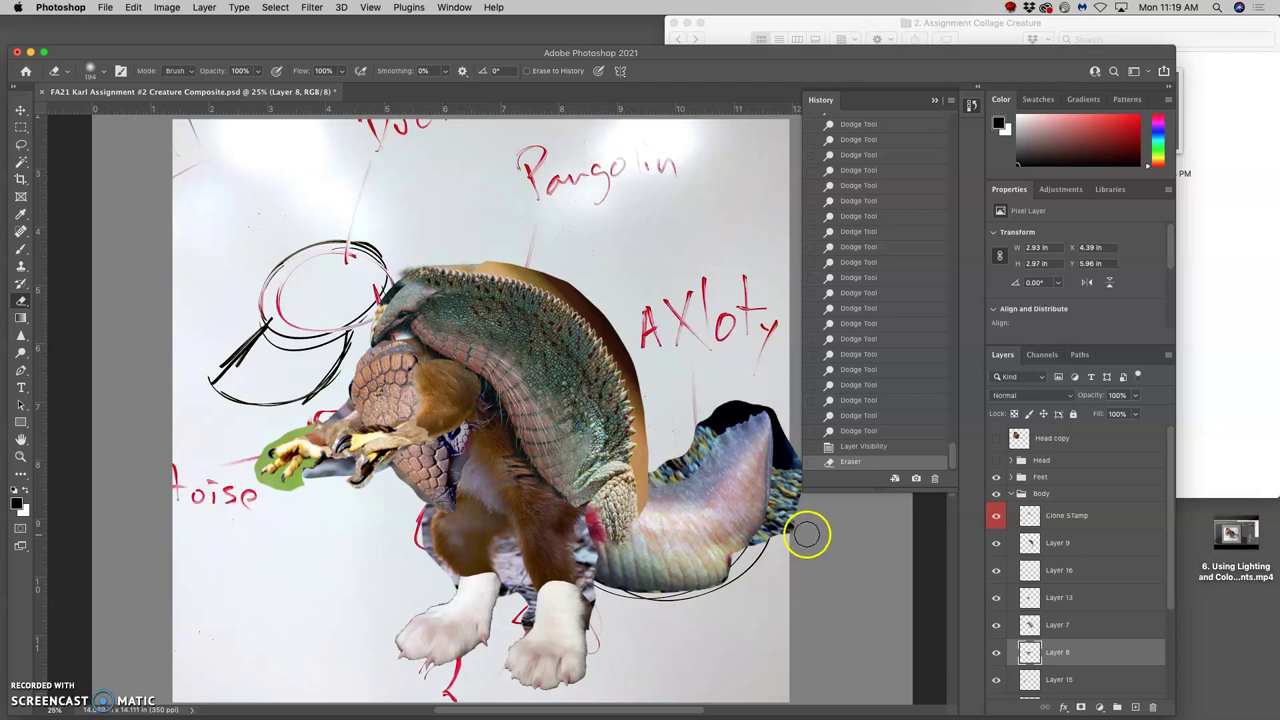
key(super+z)
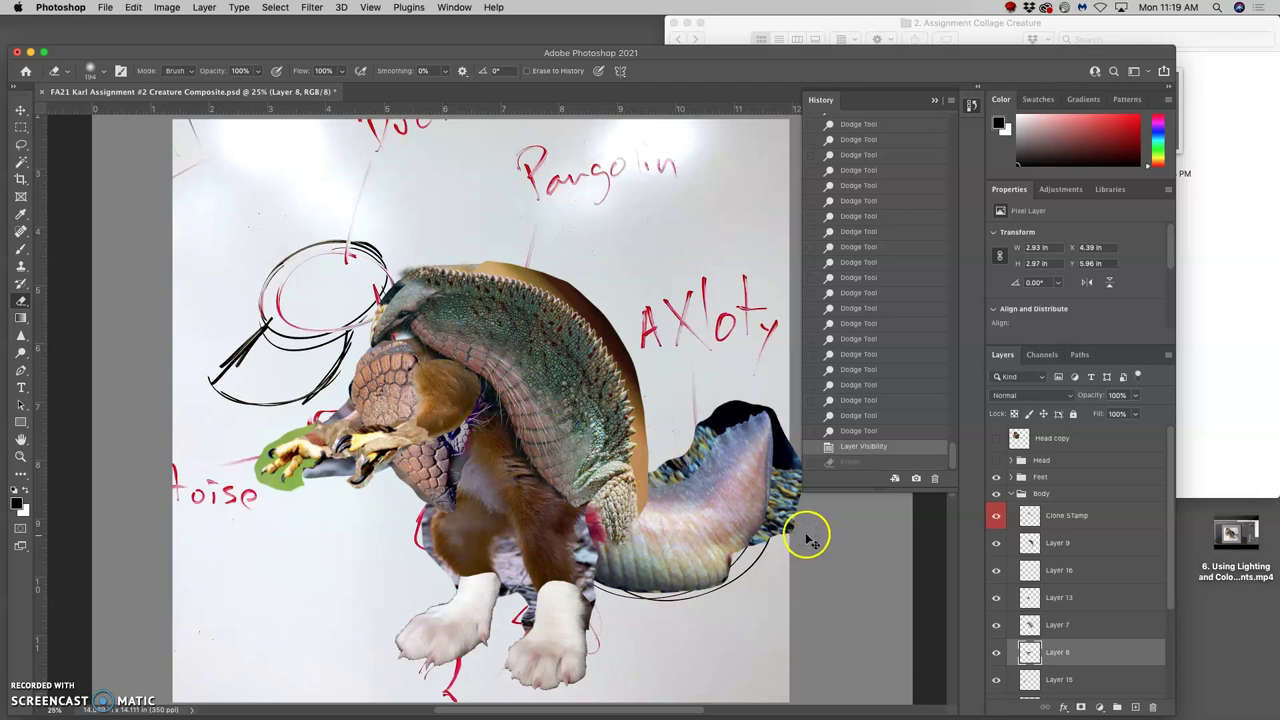
- Check the extent of Layer 8 by toggling its visibility, and hide the furry upper arm on Layer 13
click(996, 653)
click(996, 653)
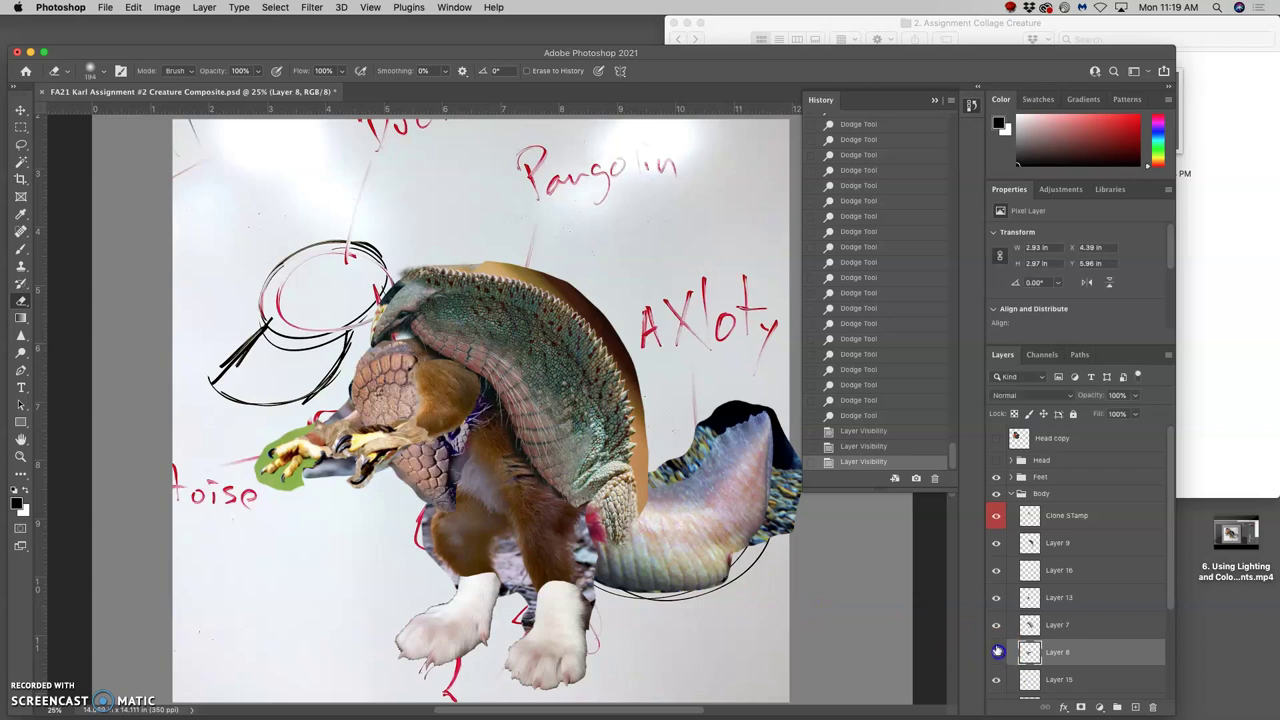
click(996, 599)
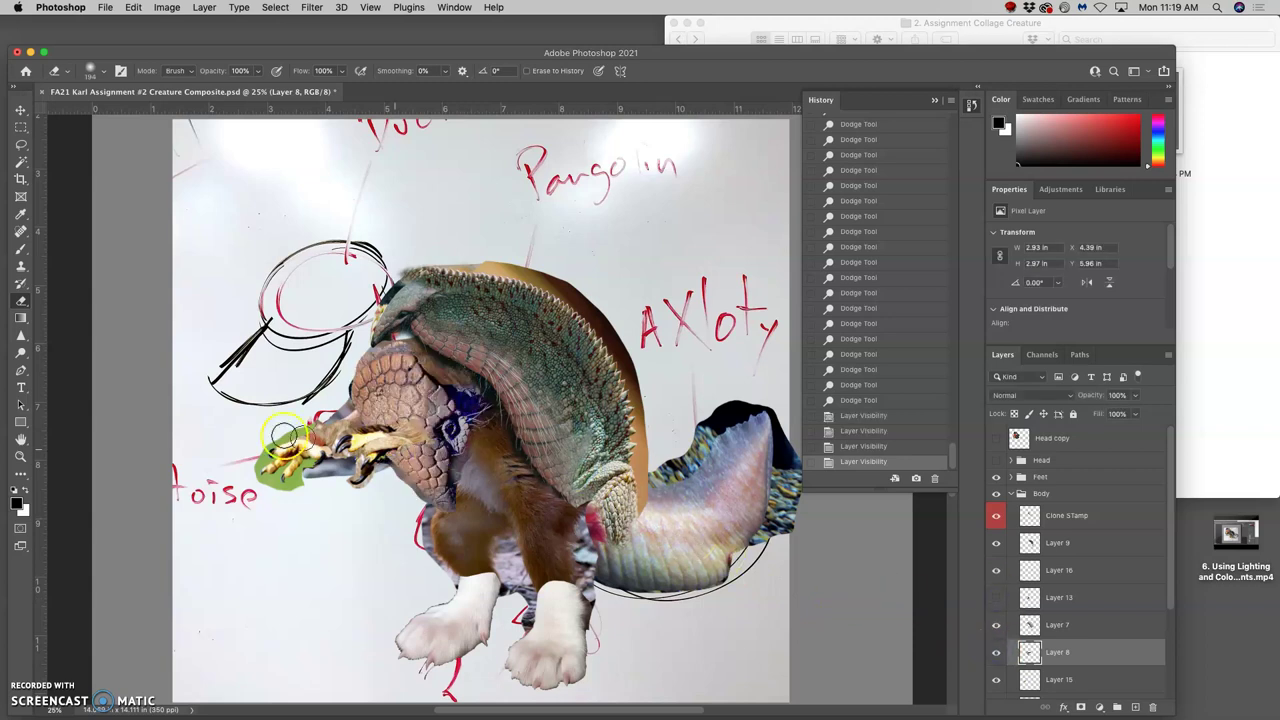
- Desaturate the bluish dark patch beside the chest scales with the Sponge tool in Desaturate mode at 21% flow
click(21, 355)
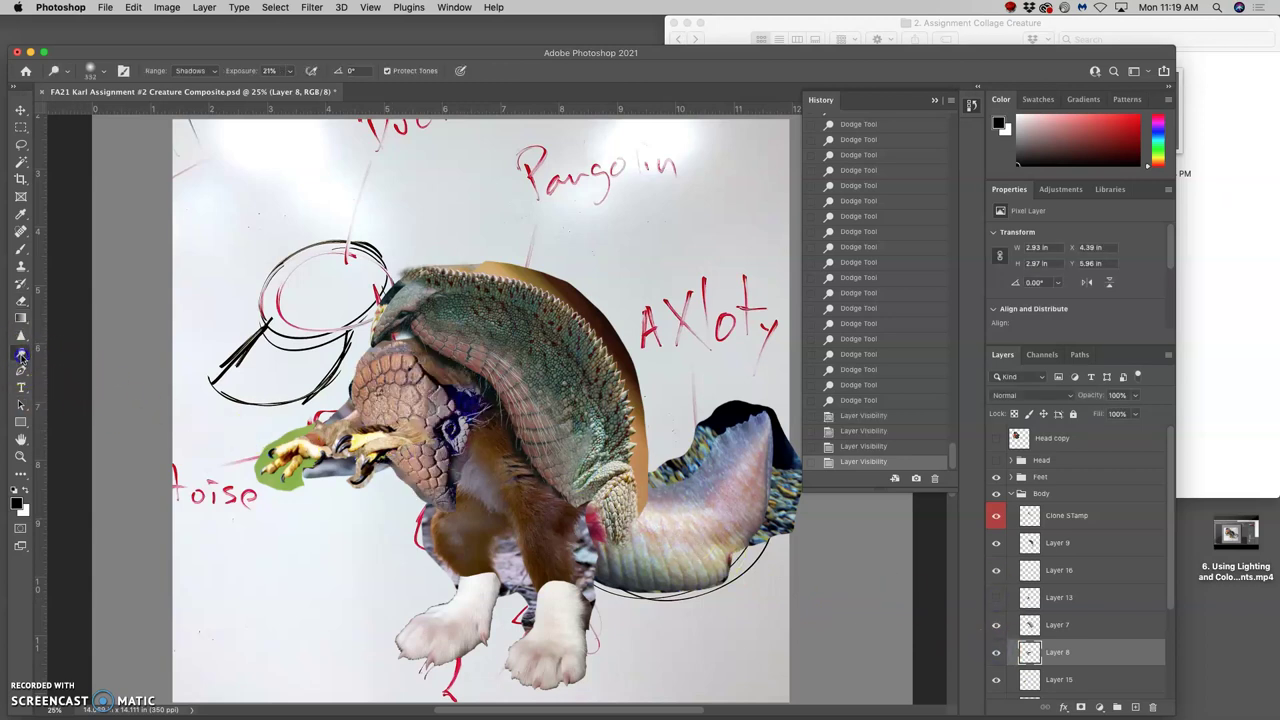
right_click(21, 355)
click(64, 370)
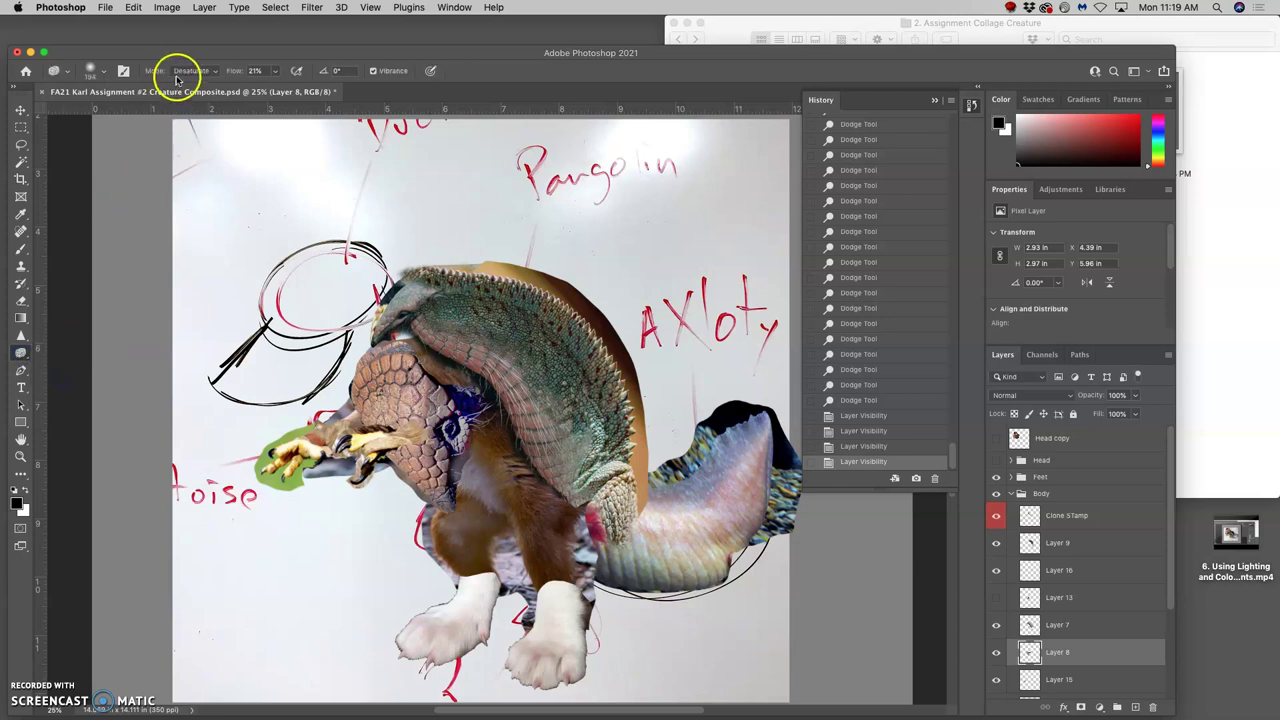
drag(458, 406, 462, 410)
drag(462, 410, 465, 415)
drag(465, 415, 466, 418)
drag(466, 418, 466, 403)
mouse_move(466, 403)
mouse_down()
mouse_move(455, 437)
mouse_move(473, 397)
mouse_move(465, 419)
mouse_move(445, 424)
mouse_move(473, 395)
mouse_move(466, 447)
mouse_move(469, 410)
mouse_up()
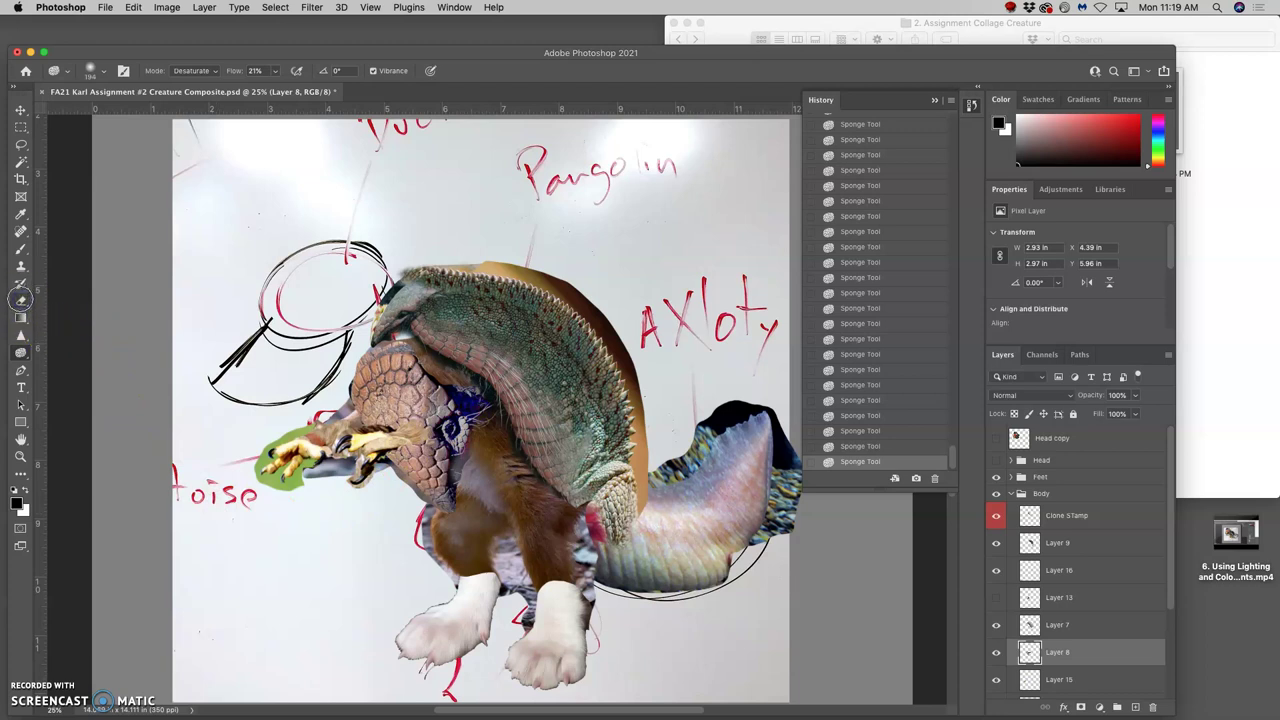
- Erase the dark patch of Layer 8 beneath the pink side of the back at 100% opacity, undoing the last stroke
click(20, 300)
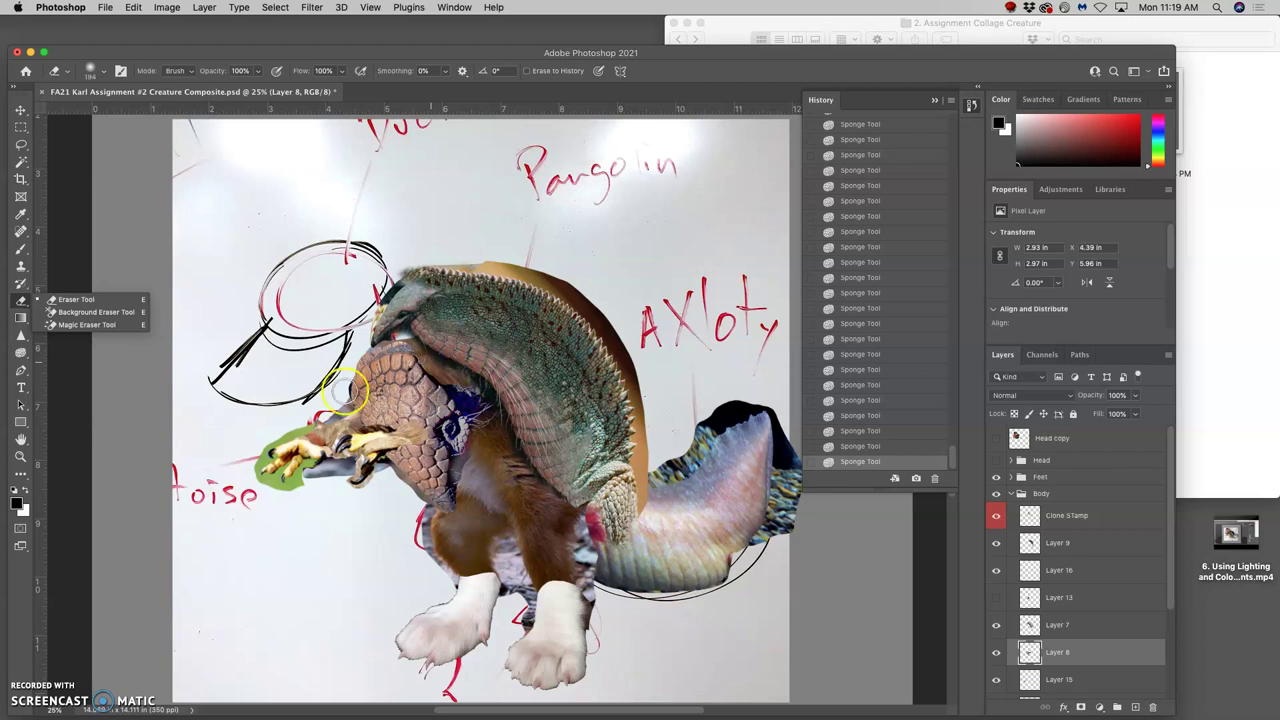
click(80, 299)
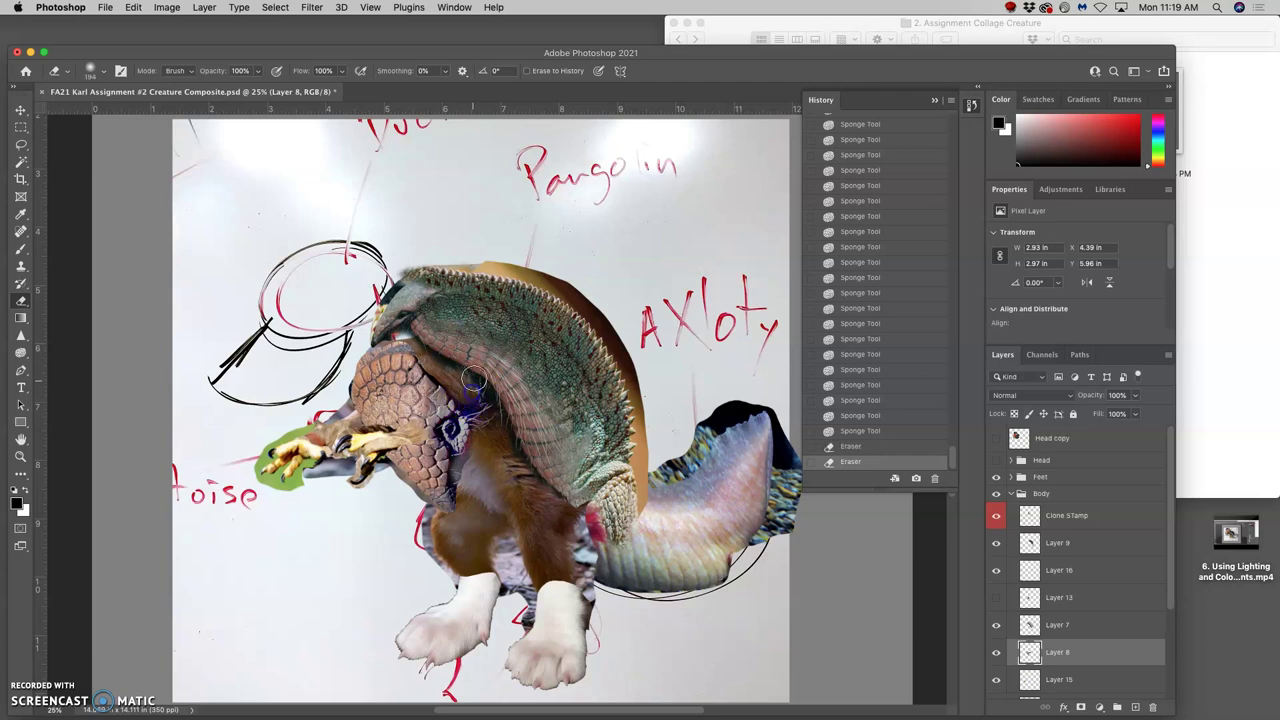
drag(477, 375, 489, 395)
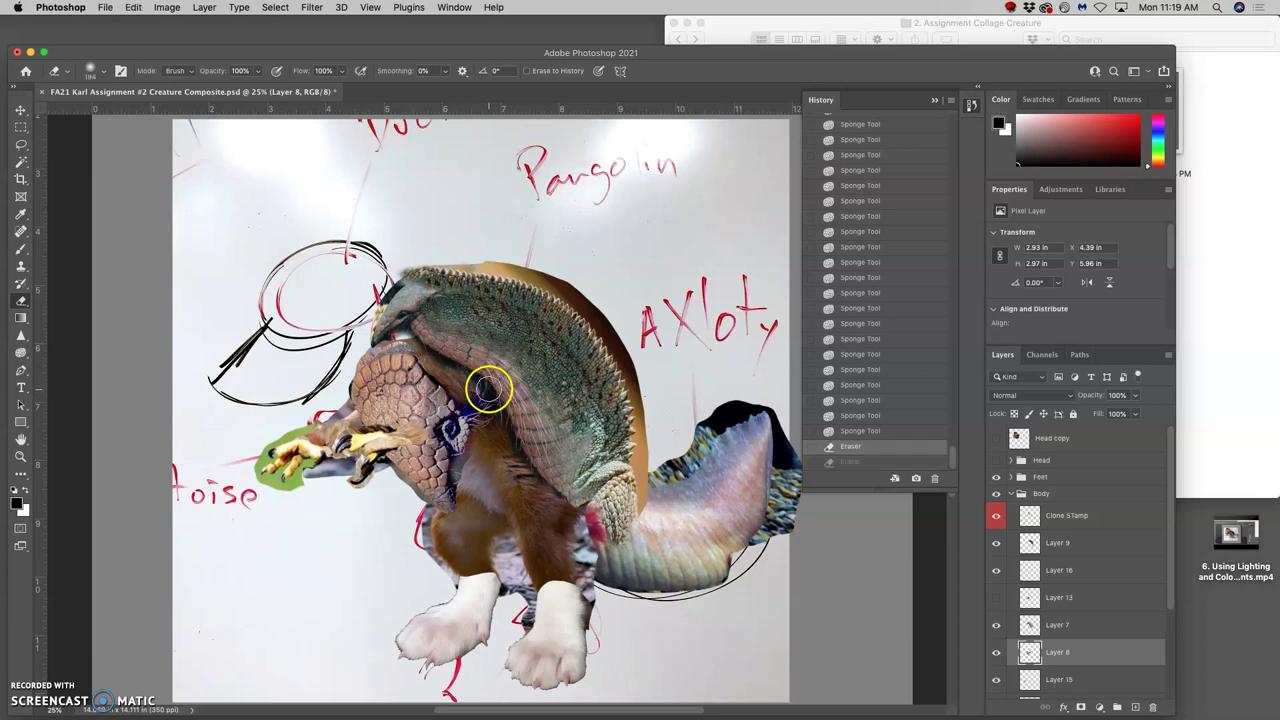
key(super+z)
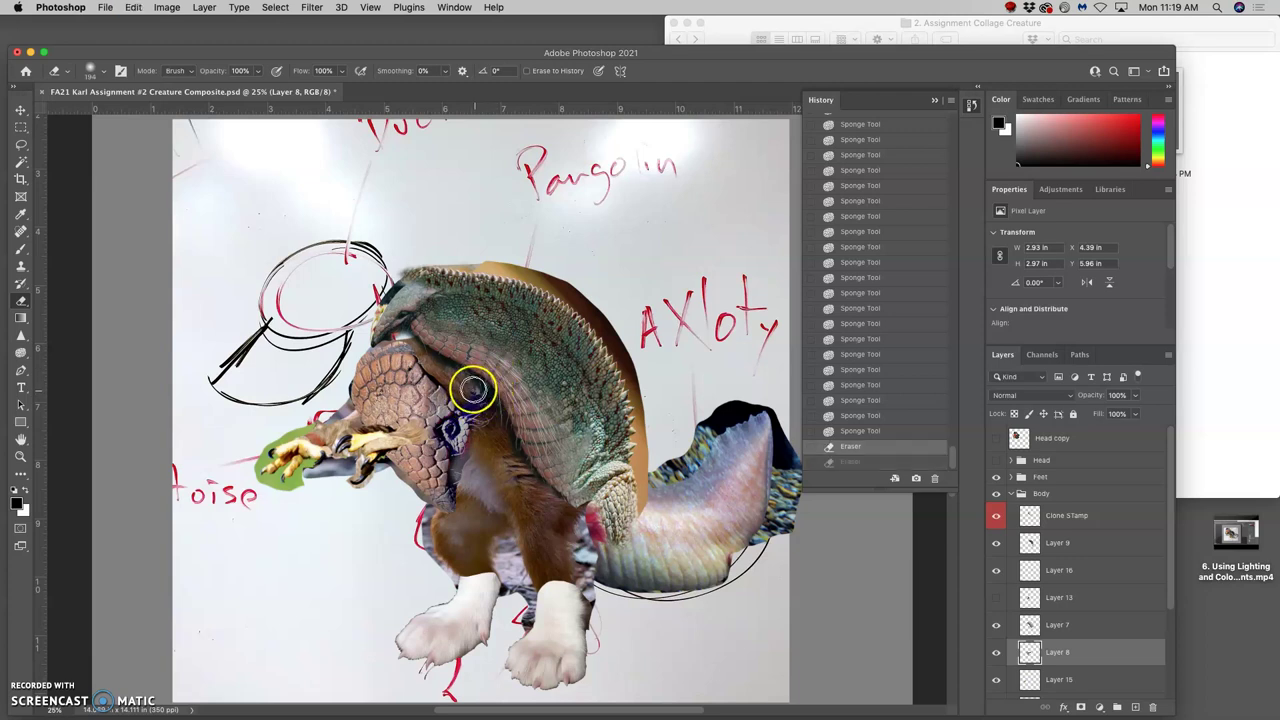
- Lower the Eraser opacity to about 45% and soften the dark patch where it meets the brown fur, undoing the last stroke
click(257, 70)
click(488, 430)
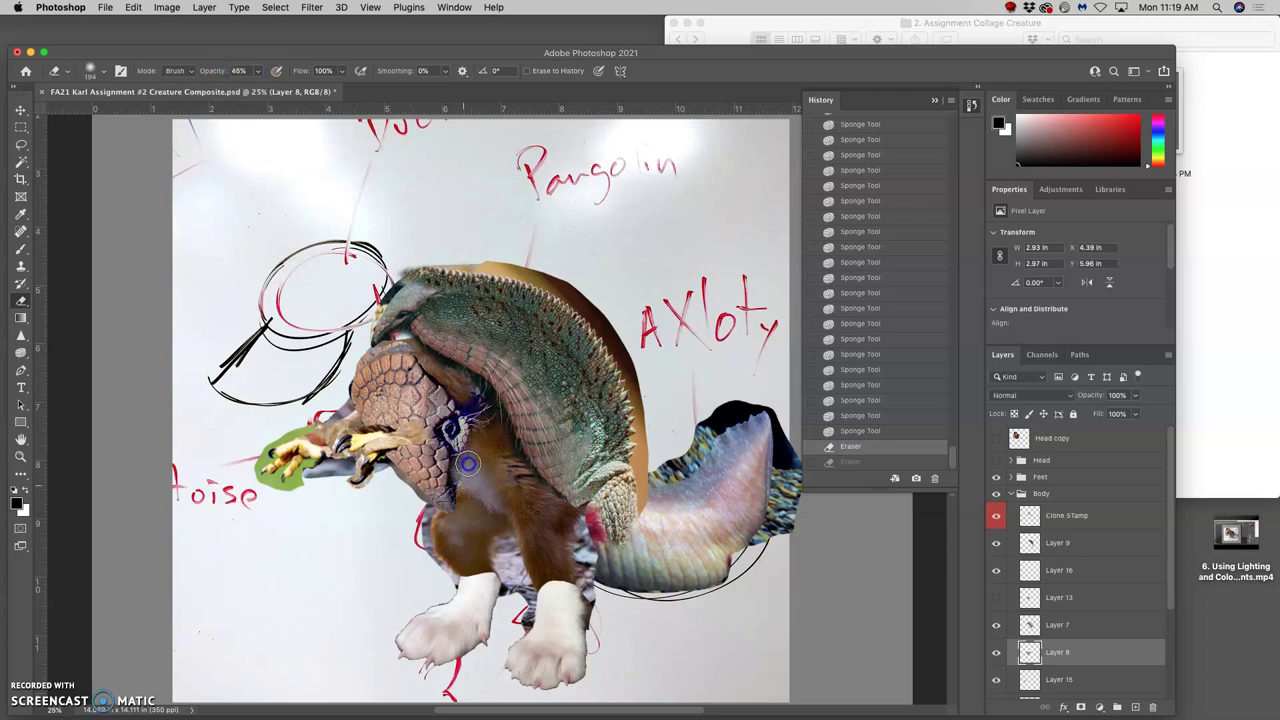
click(480, 427)
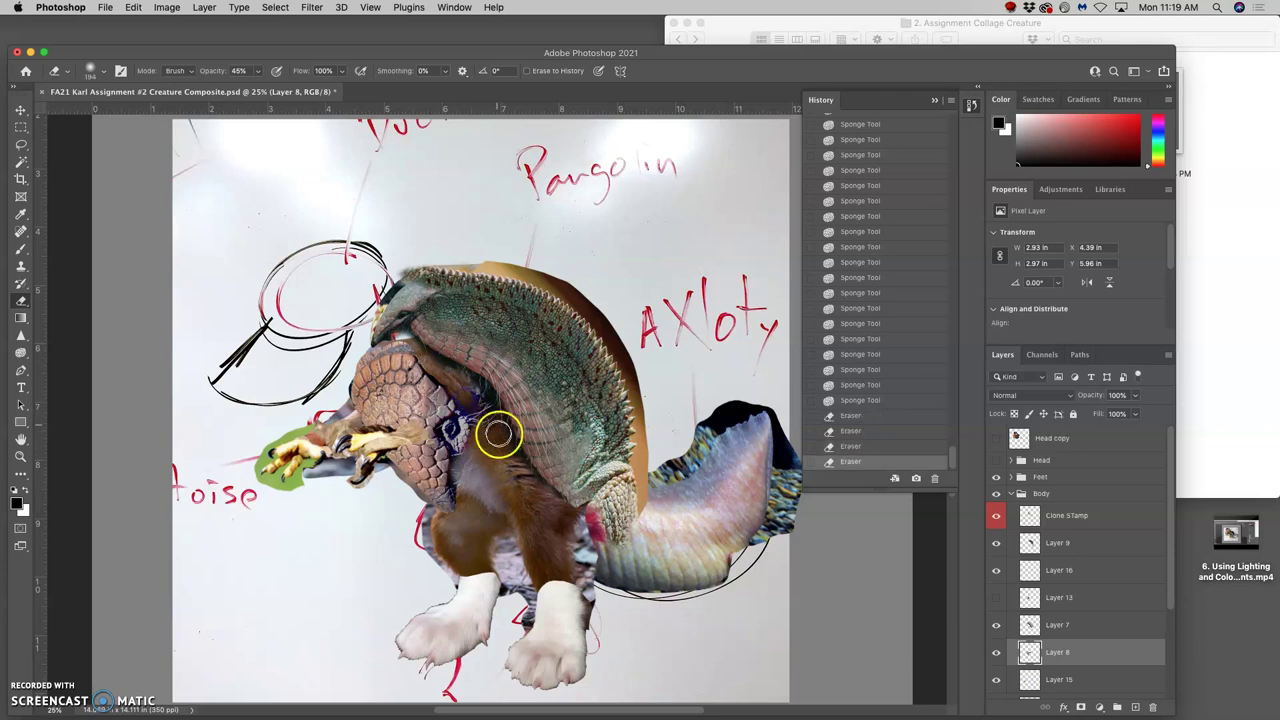
key(ctrl+z)
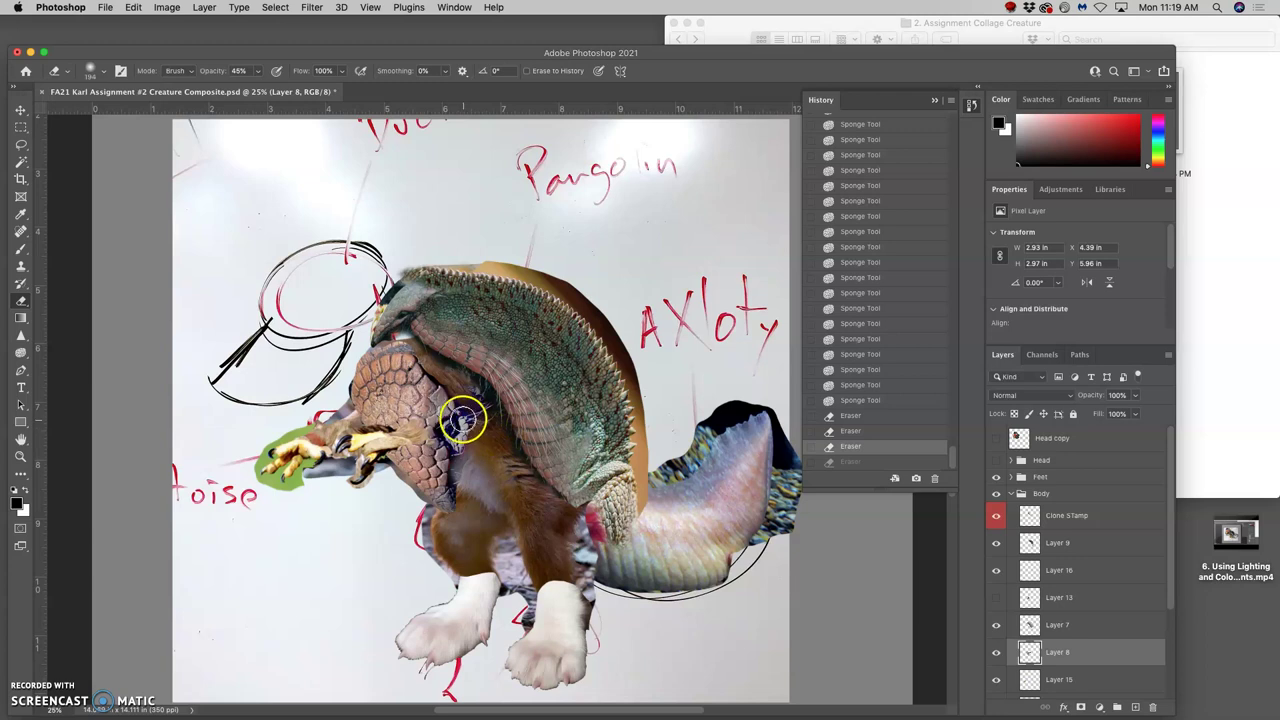
- Show the upper arm on Layer 13 and partially erase the dark edge between the chest scales and the belly fur on Layer 8
drag(989, 567, 993, 600)
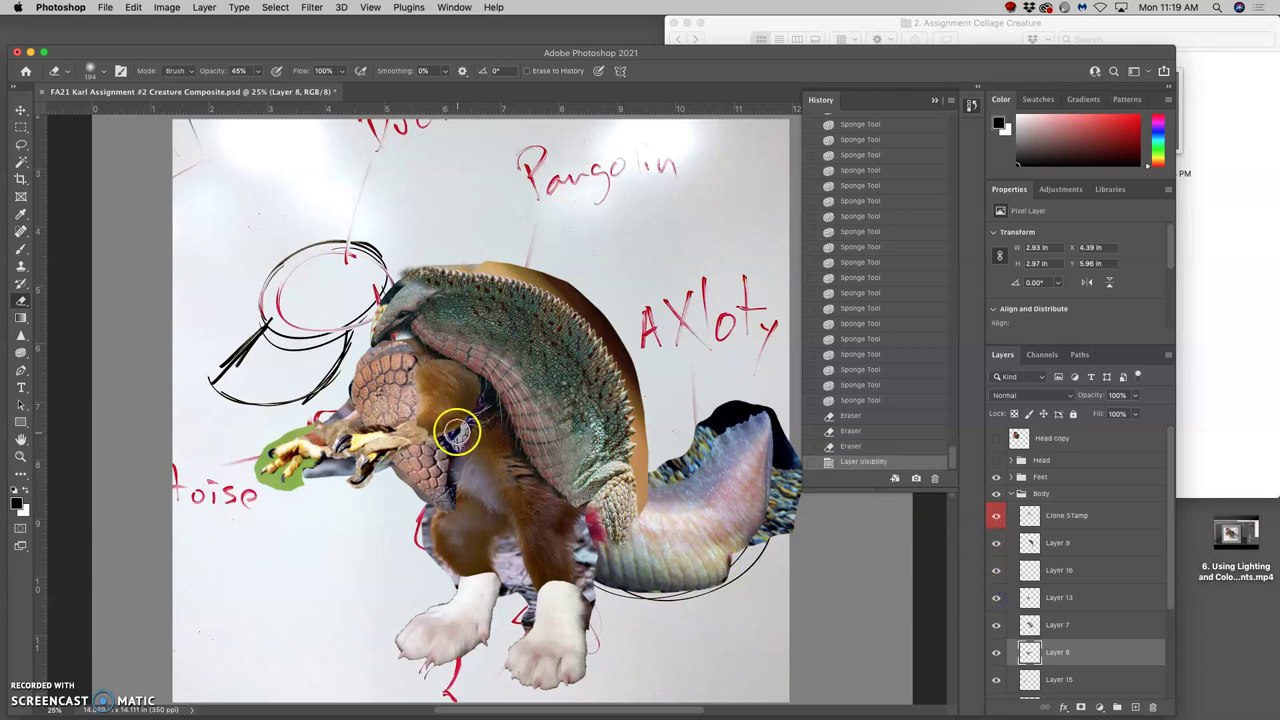
mouse_move(450, 433)
mouse_down()
mouse_move(462, 438)
mouse_move(458, 470)
mouse_move(489, 455)
mouse_up()
mouse_move(489, 456)
mouse_down()
mouse_move(465, 463)
mouse_move(464, 489)
mouse_up()
key(super+z)
click(464, 489)
click(463, 491)
click(462, 495)
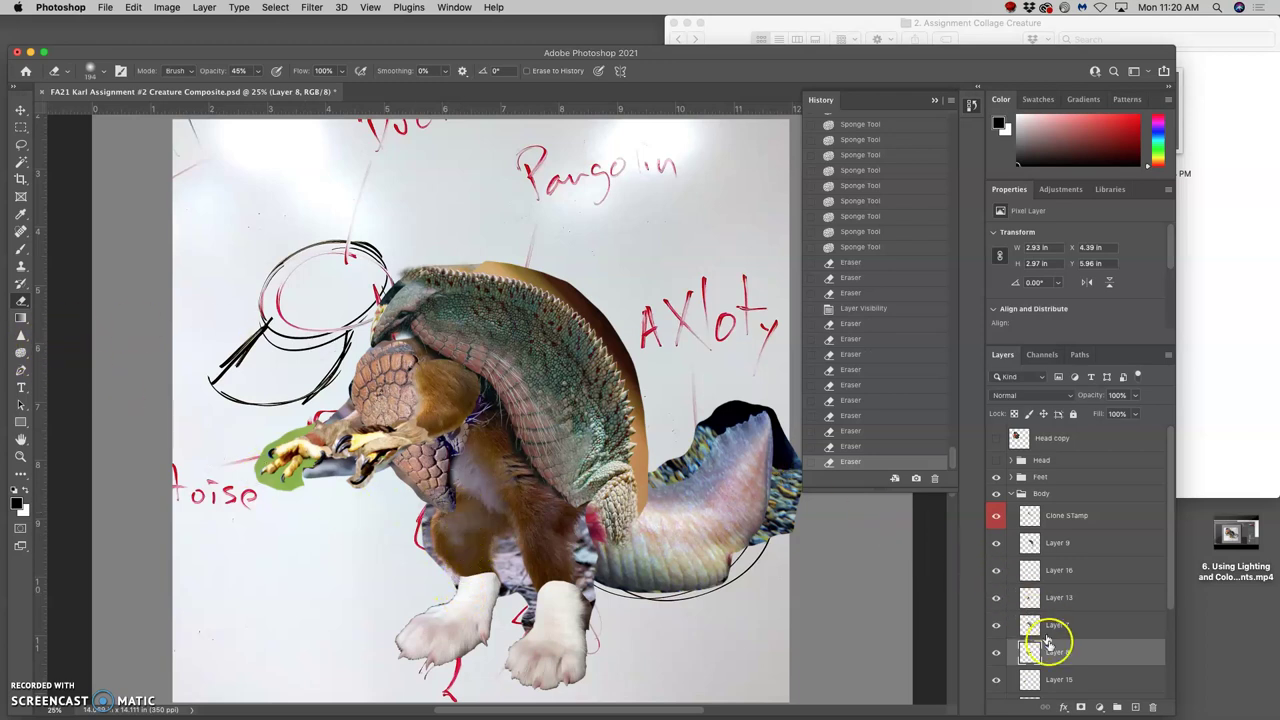
- Burn the pale fur beside the chest scales on Layer 11 with the range set to Midtones at 16% exposure
drag(1170, 588, 1165, 614)
click(1078, 679)
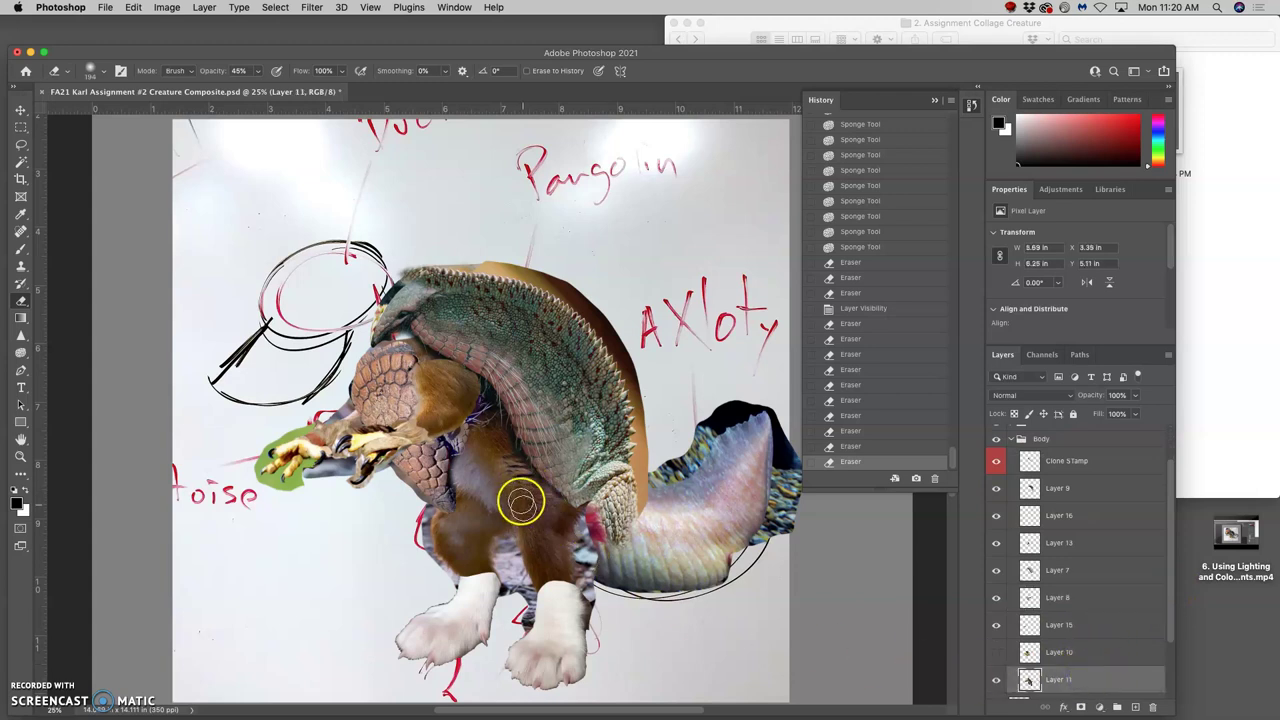
click(21, 354)
click(70, 364)
click(192, 71)
click(194, 80)
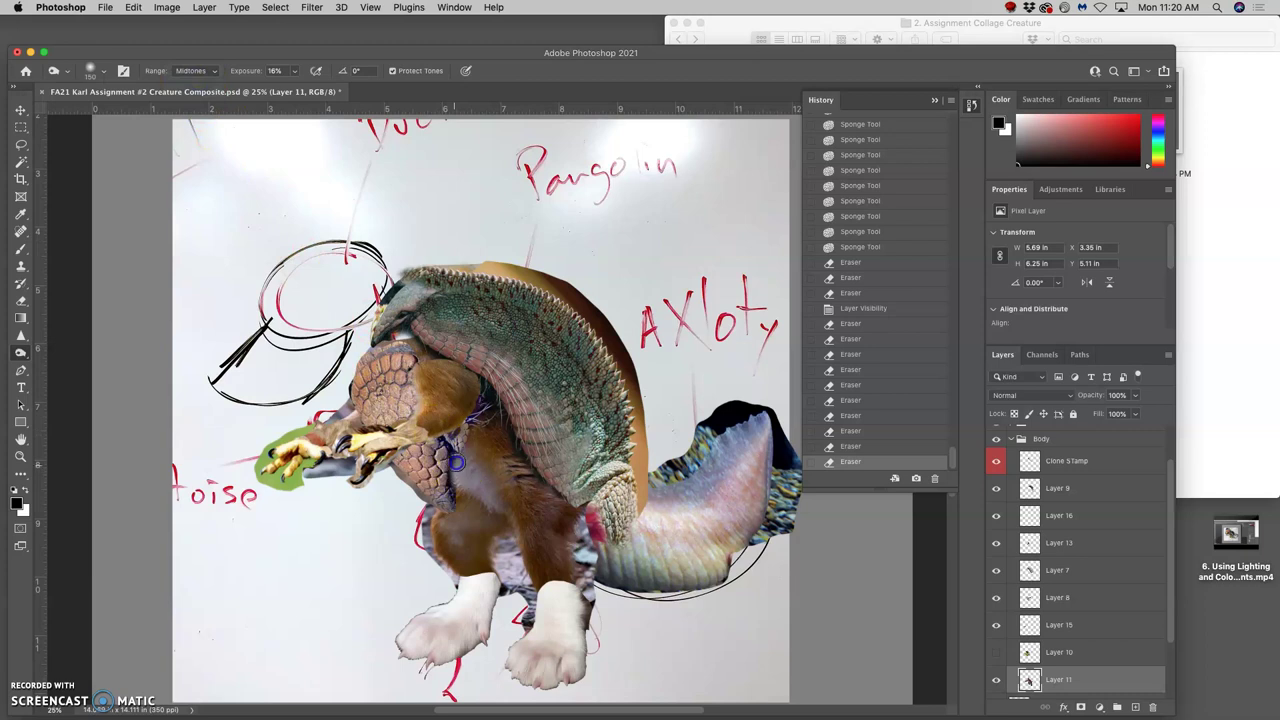
drag(456, 481, 457, 466)
drag(454, 460, 453, 484)
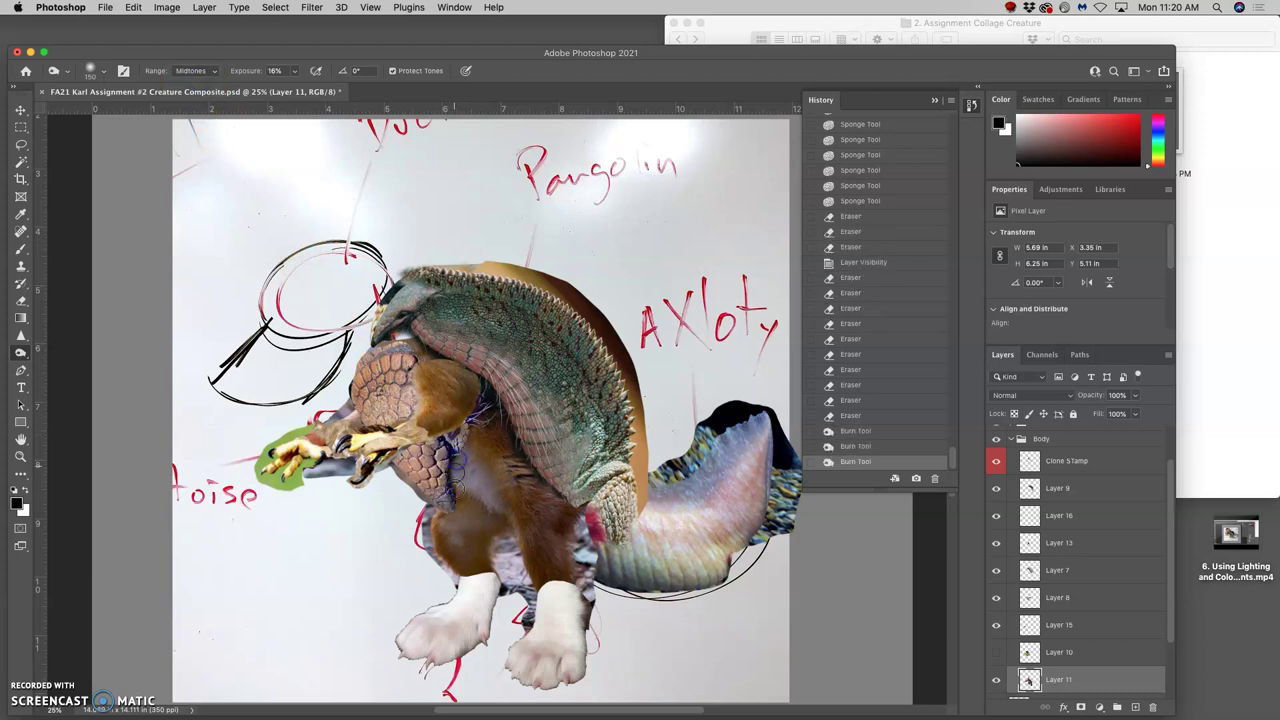
mouse_move(449, 496)
mouse_down()
mouse_move(451, 450)
mouse_move(468, 492)
mouse_up()
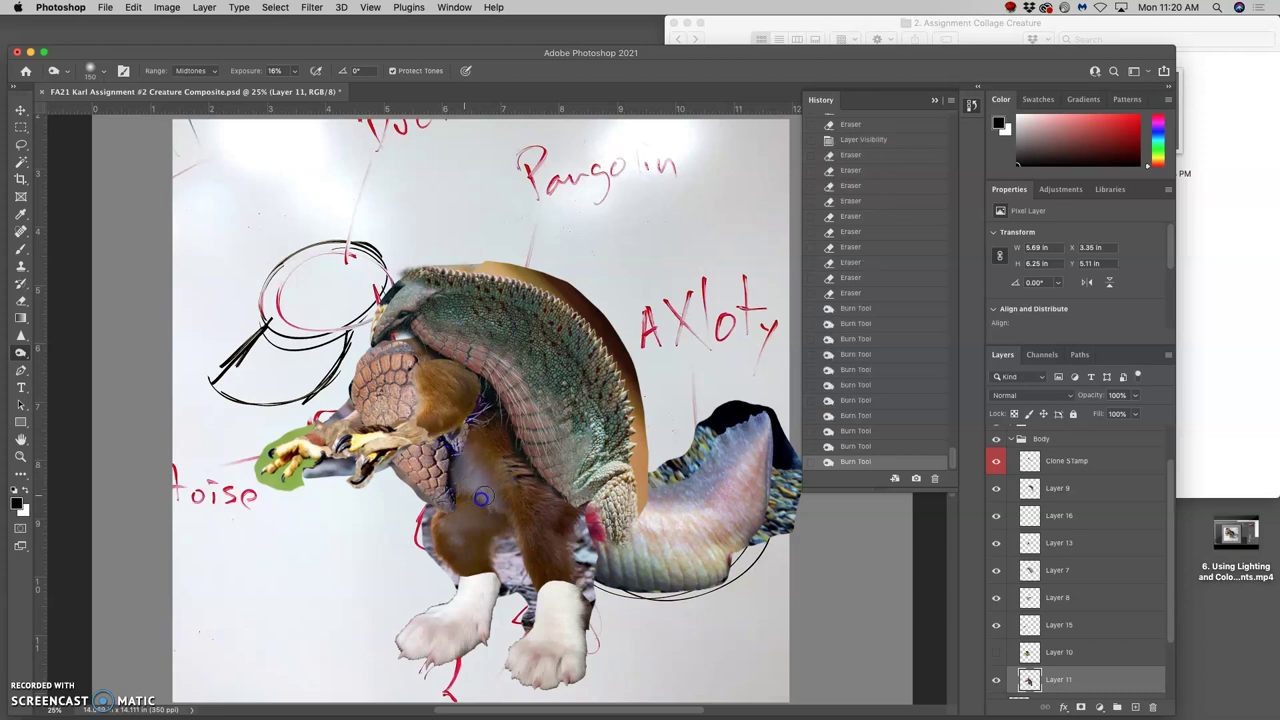
click(330, 524)
click(293, 400)
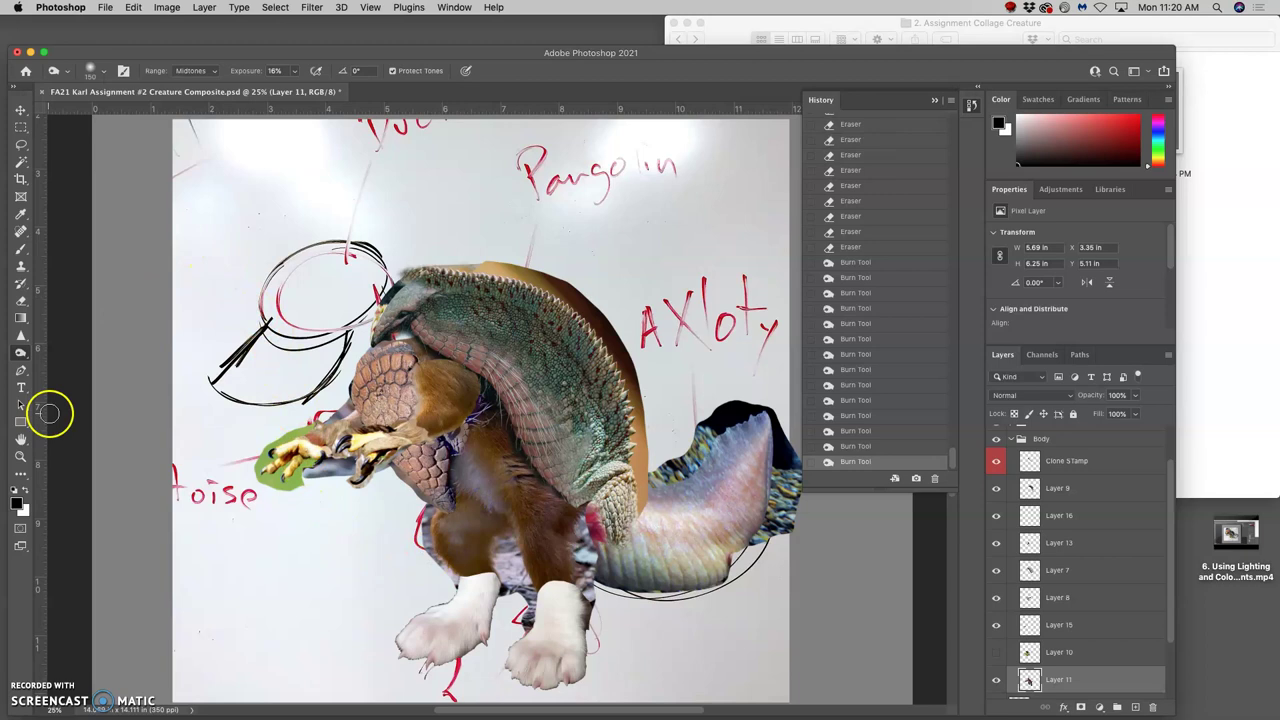
- Saturate the belly fur beside the chest scales on Layer 11 with the Sponge tool in Saturate mode at 21% flow
click(22, 354)
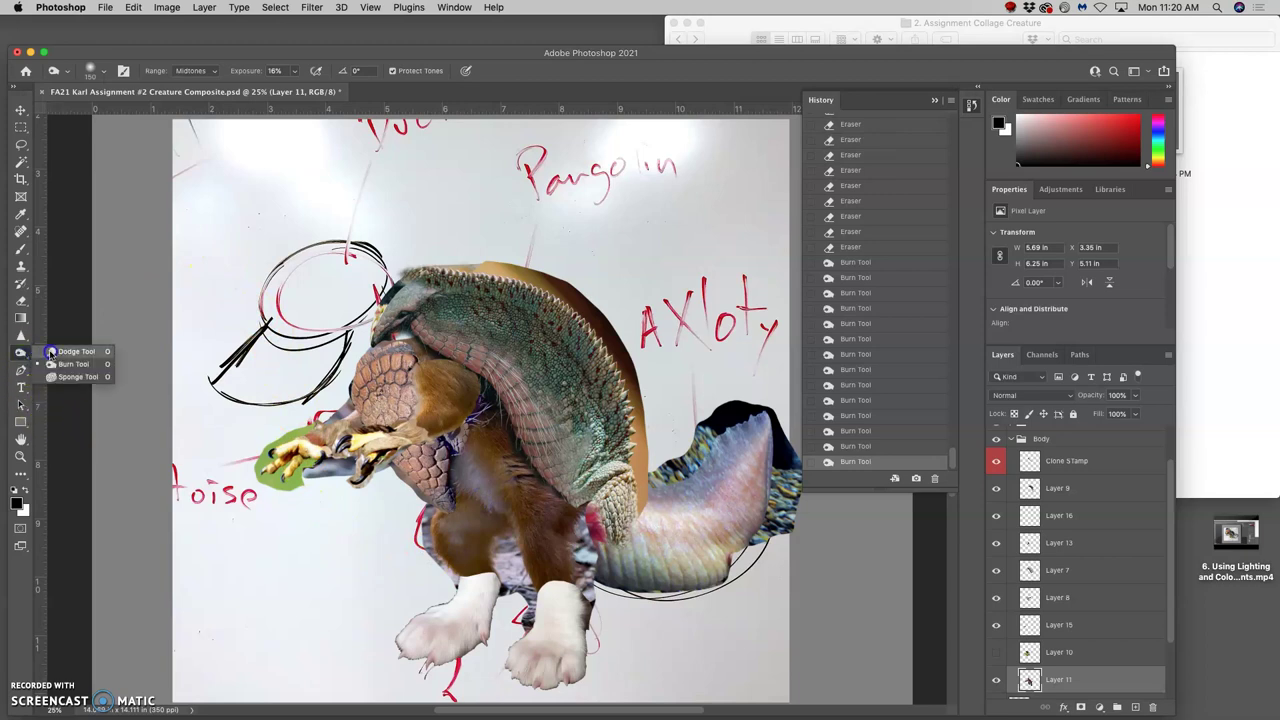
click(60, 376)
click(192, 70)
click(192, 80)
click(455, 473)
click(457, 472)
click(459, 472)
click(460, 473)
click(471, 492)
click(510, 560)
click(600, 634)
click(486, 474)
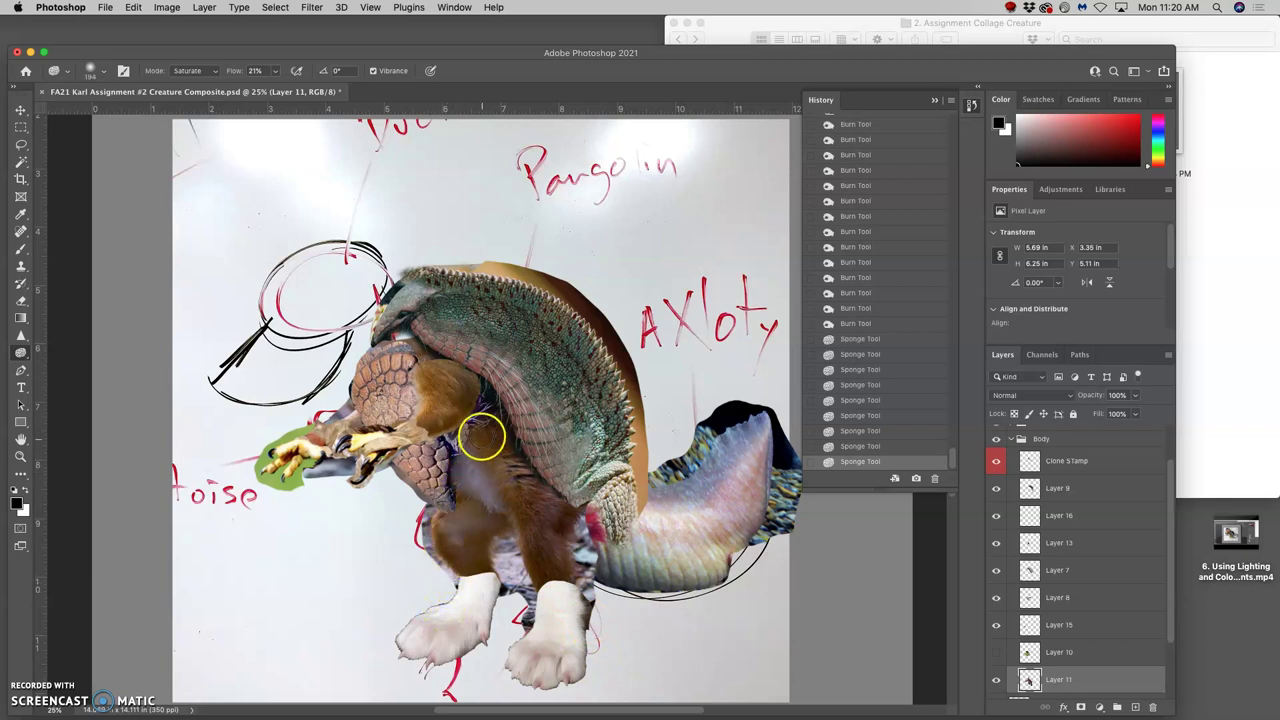
mouse_move(486, 434)
mouse_down()
mouse_move(461, 440)
mouse_move(447, 464)
mouse_up()
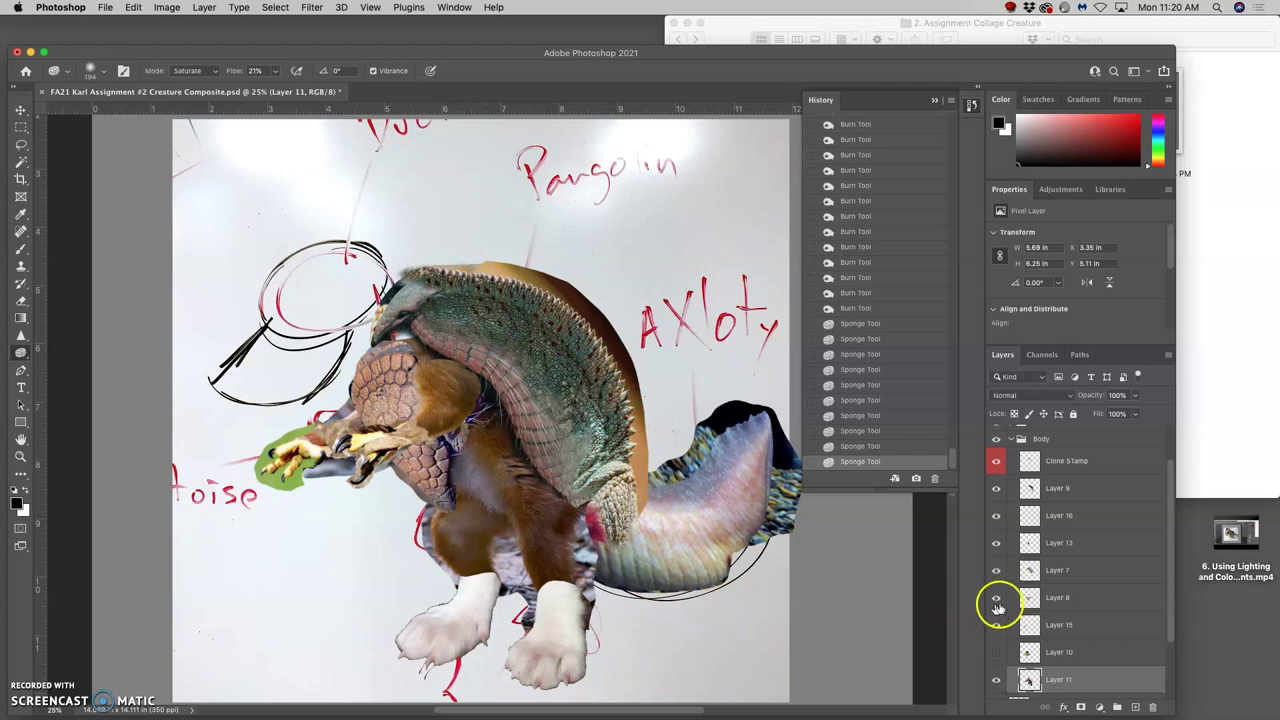
- Compare the chest area with and without Layer 8 and the layer directly beneath it
click(996, 625)
click(997, 622)
click(997, 600)
click(998, 600)
- Apply Levels to Layer 8 with the input black level at 29 and the output black level at 29
click(1030, 597)
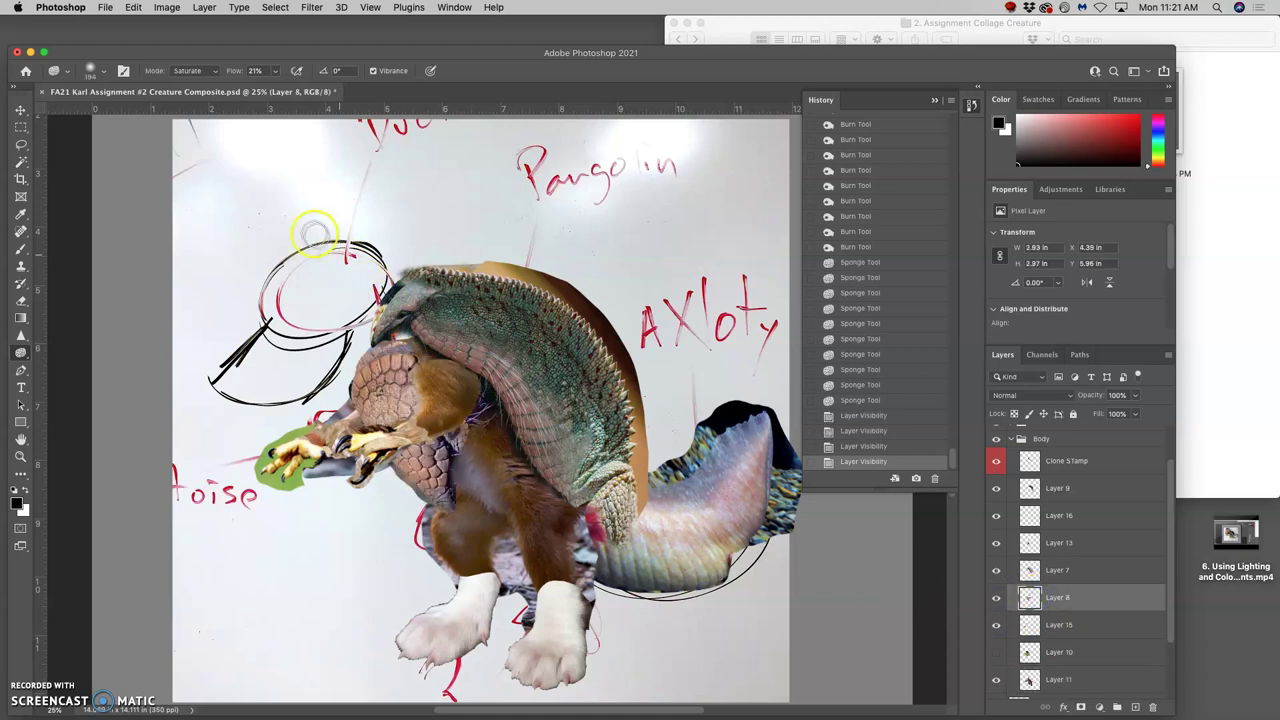
click(167, 7)
mouse_move(255, 44)
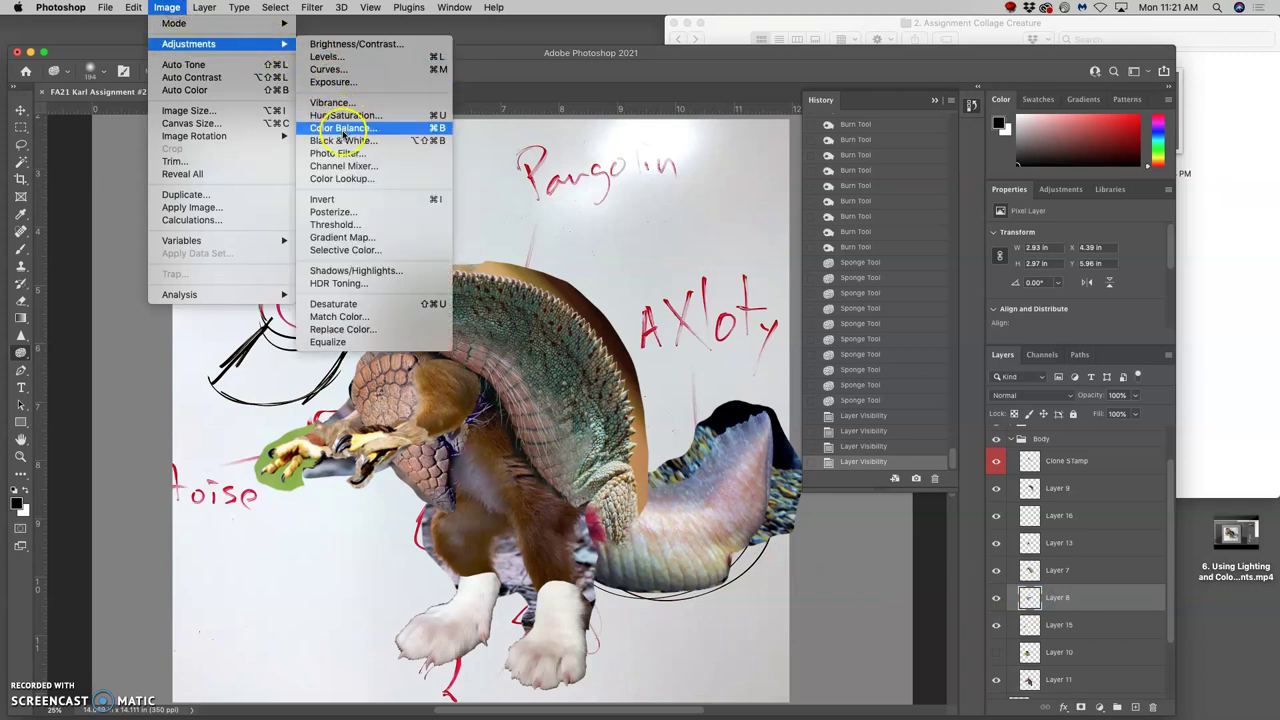
click(327, 58)
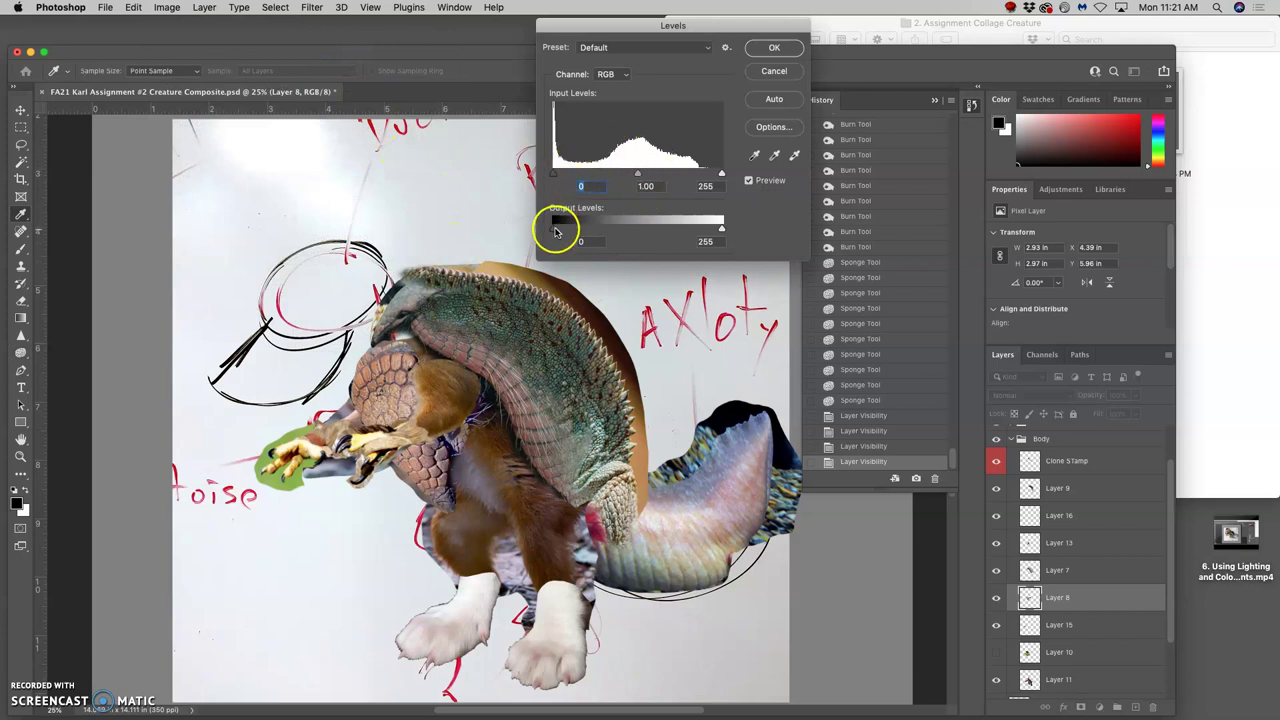
drag(566, 228, 576, 228)
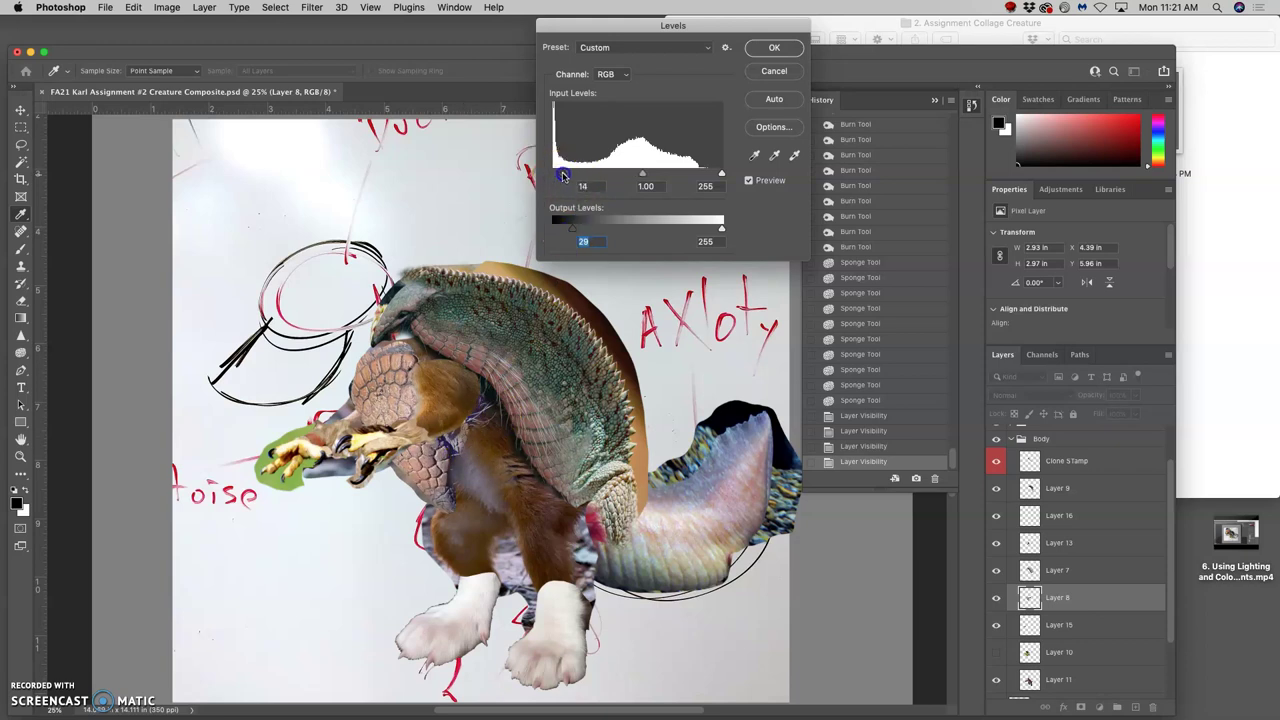
drag(554, 175, 577, 172)
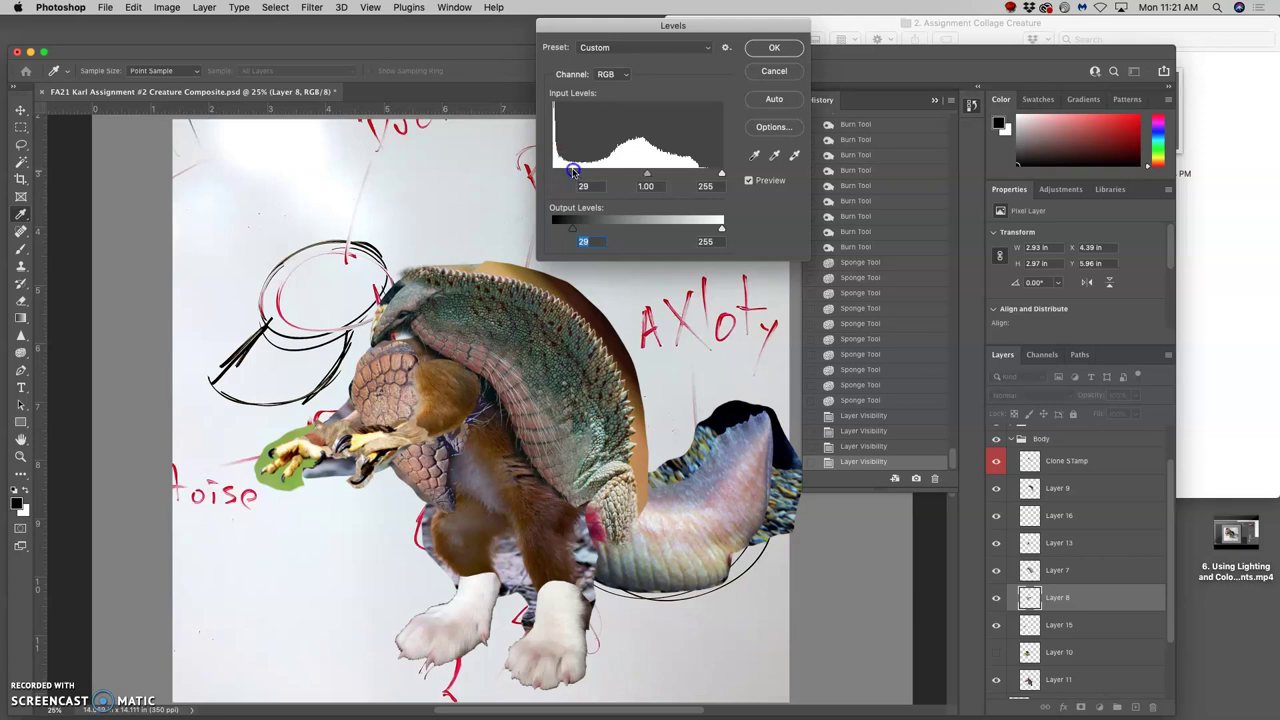
drag(573, 172, 573, 172)
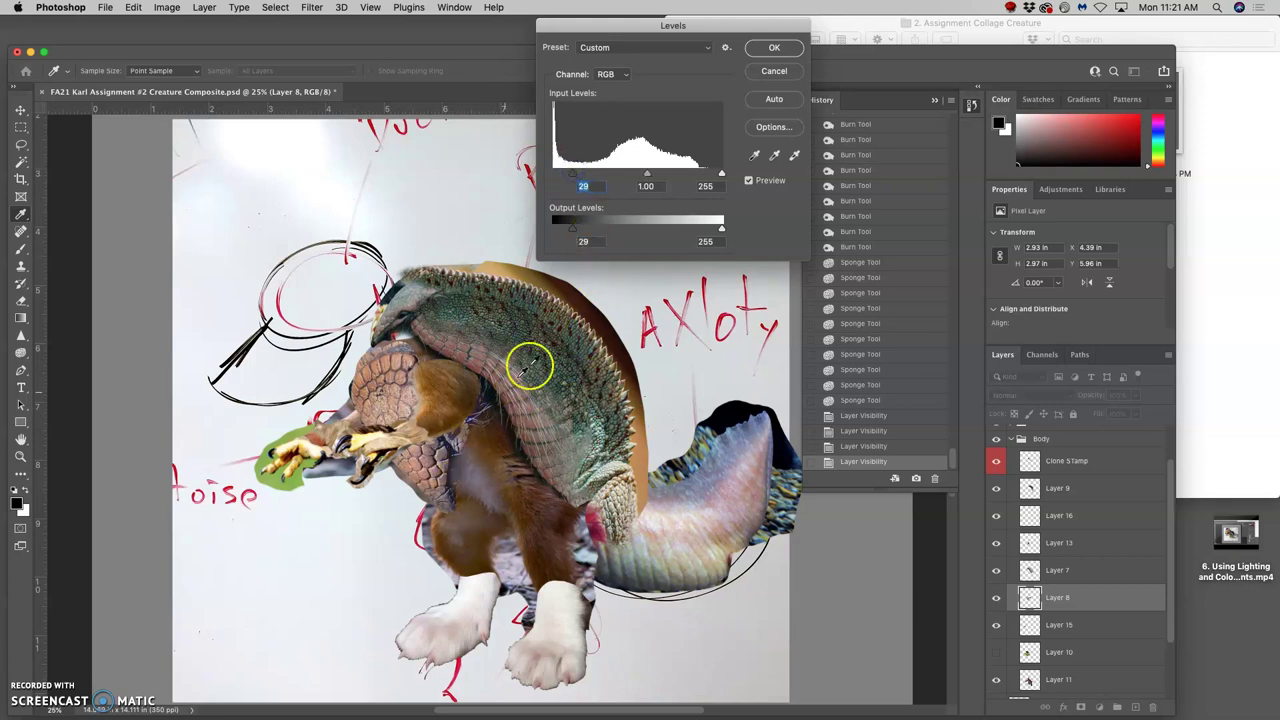
click(774, 47)
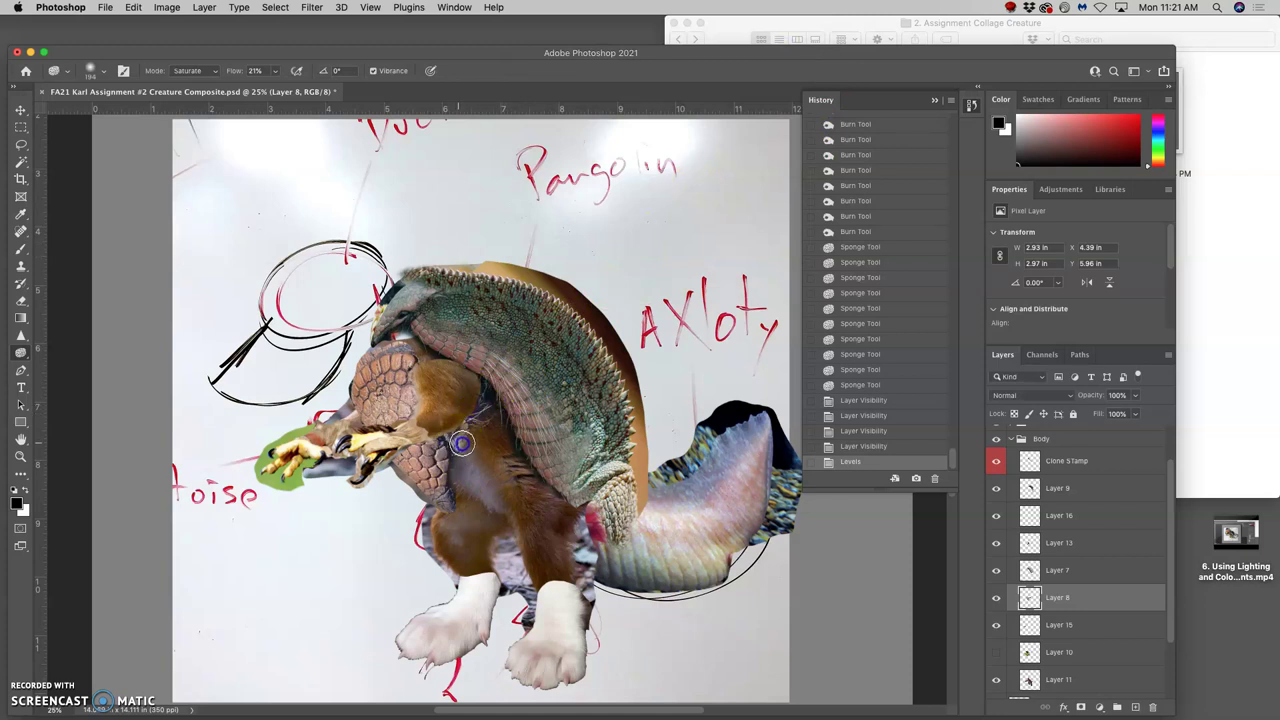
- Soften the fur edge of Layer 8 beside the chest scales and belly with the Eraser at 45% opacity
drag(462, 440, 318, 462)
click(21, 300)
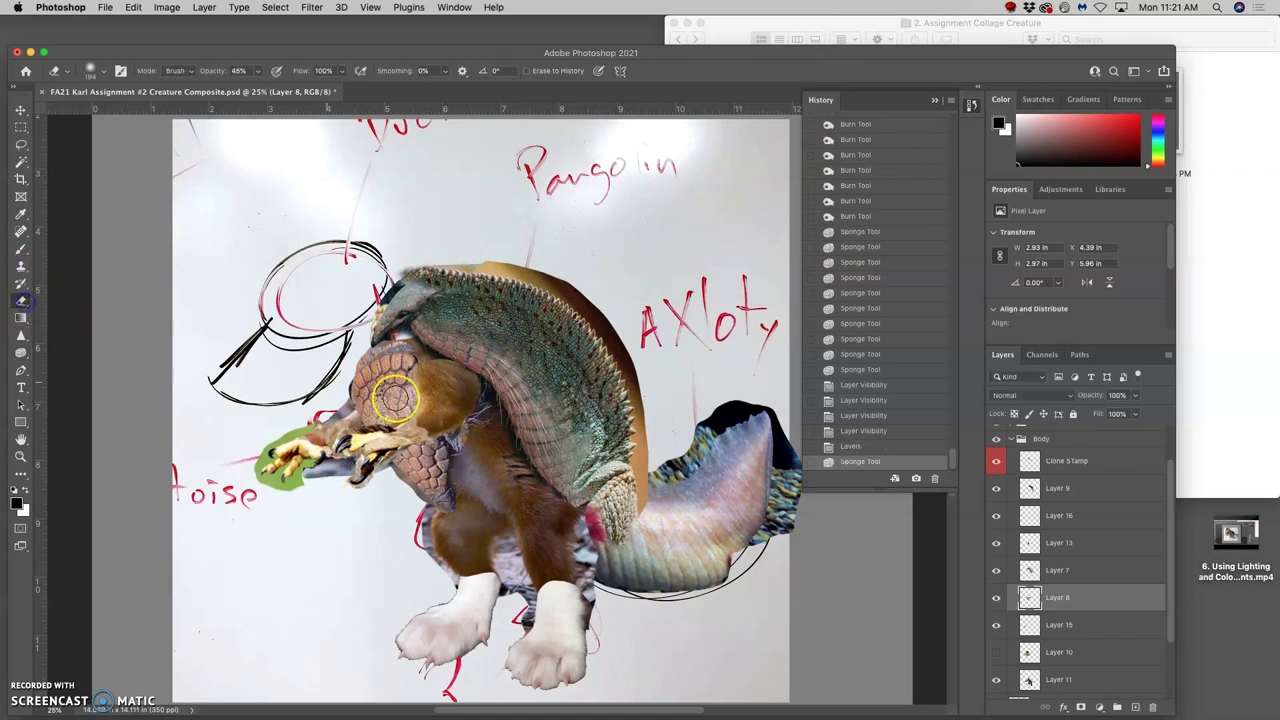
click(462, 440)
click(463, 439)
click(462, 442)
click(465, 430)
click(463, 428)
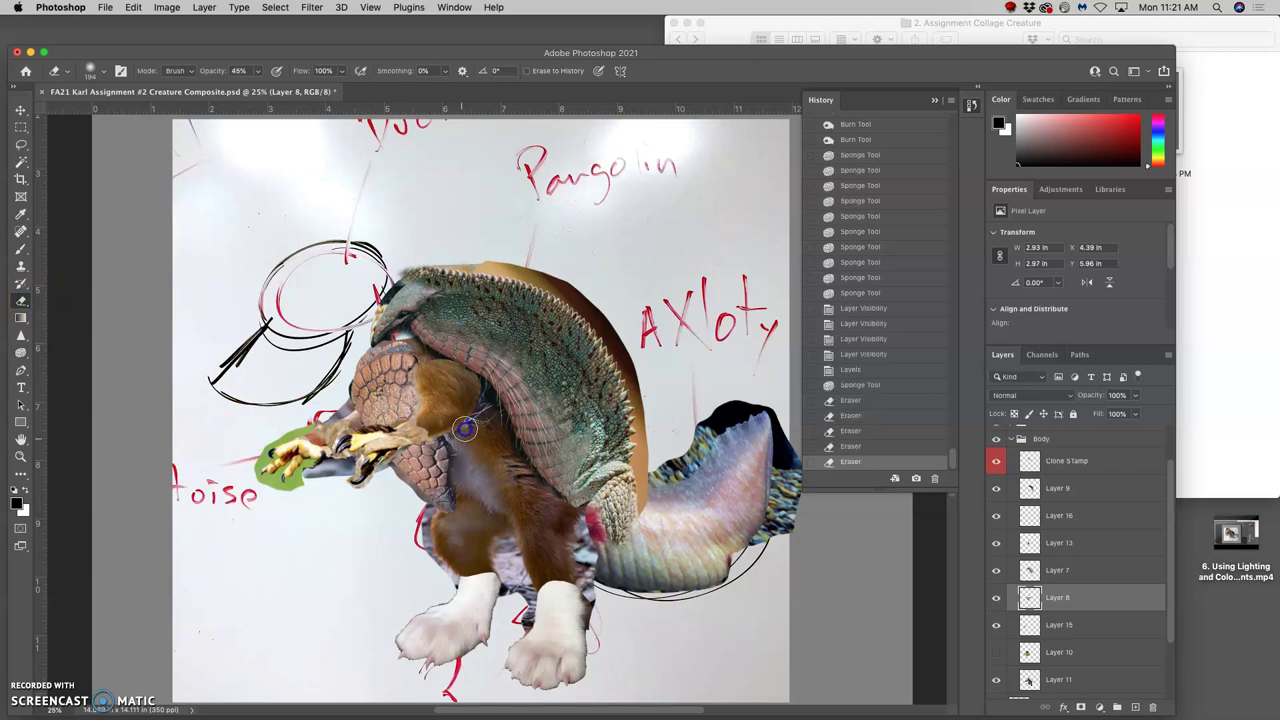
click(461, 433)
click(452, 446)
click(455, 442)
click(452, 442)
click(471, 466)
click(477, 489)
click(466, 470)
click(458, 456)
click(456, 460)
click(456, 460)
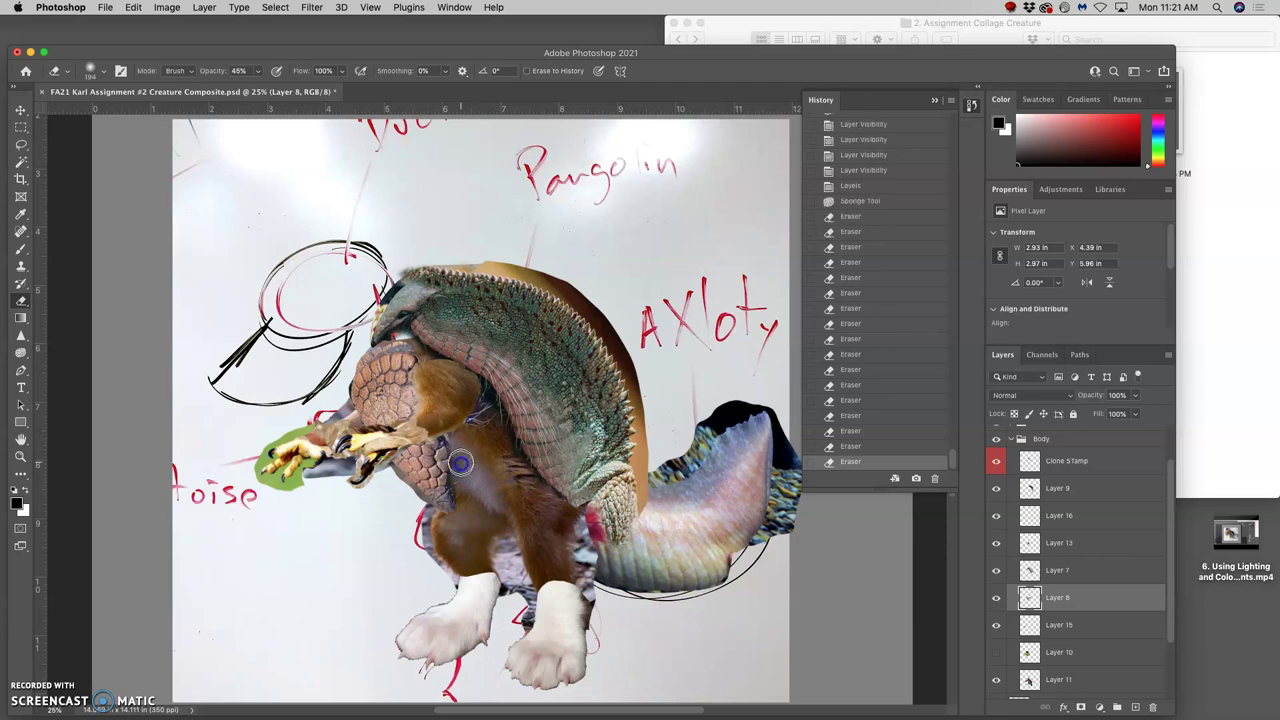
drag(461, 476, 469, 523)
click(504, 669)
click(509, 653)
click(492, 655)
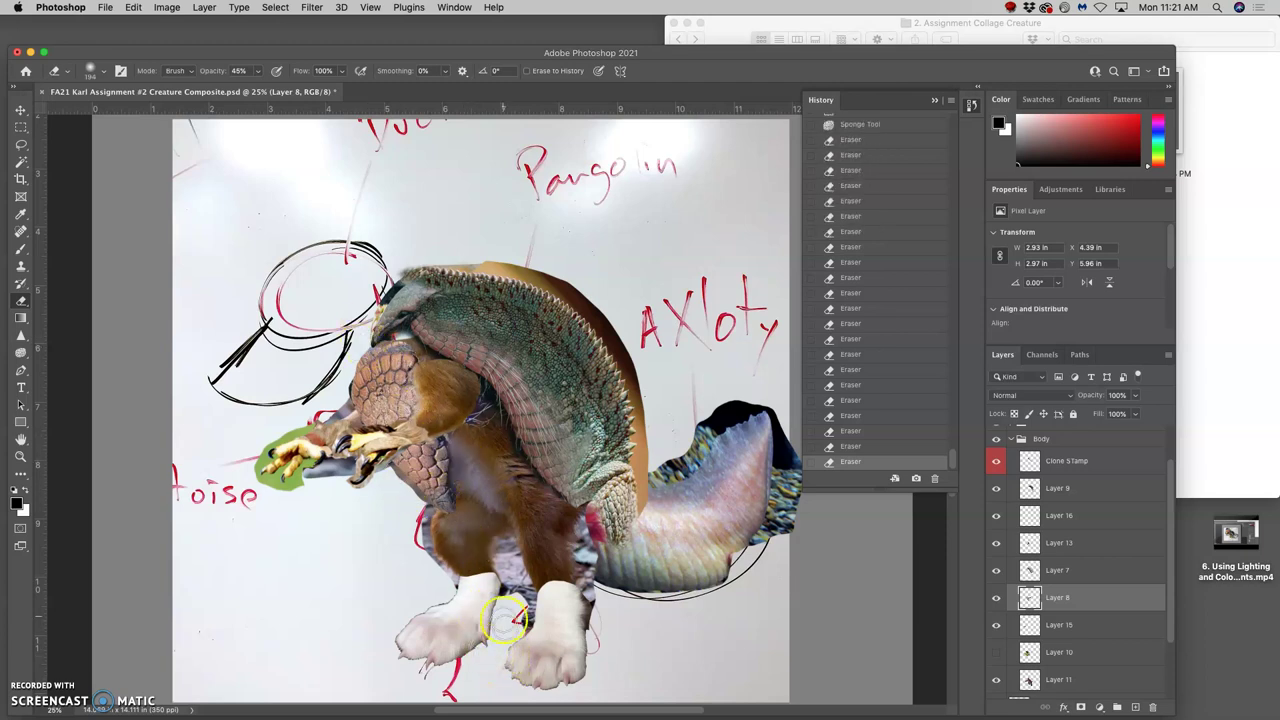
click(509, 632)
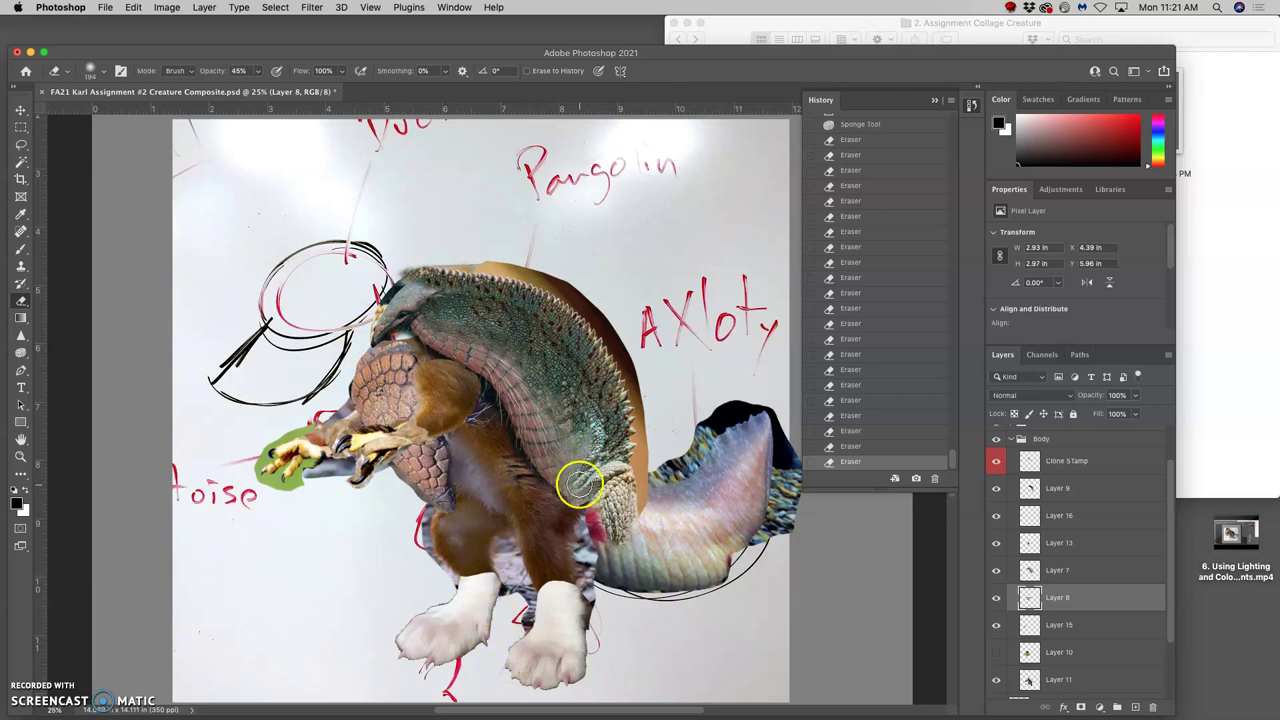
- Rotate Layer 8 by about -4.41° and warp the scaly chest inward toward the furry body, comparing before and after
click(1063, 597)
key(ctrl+t)
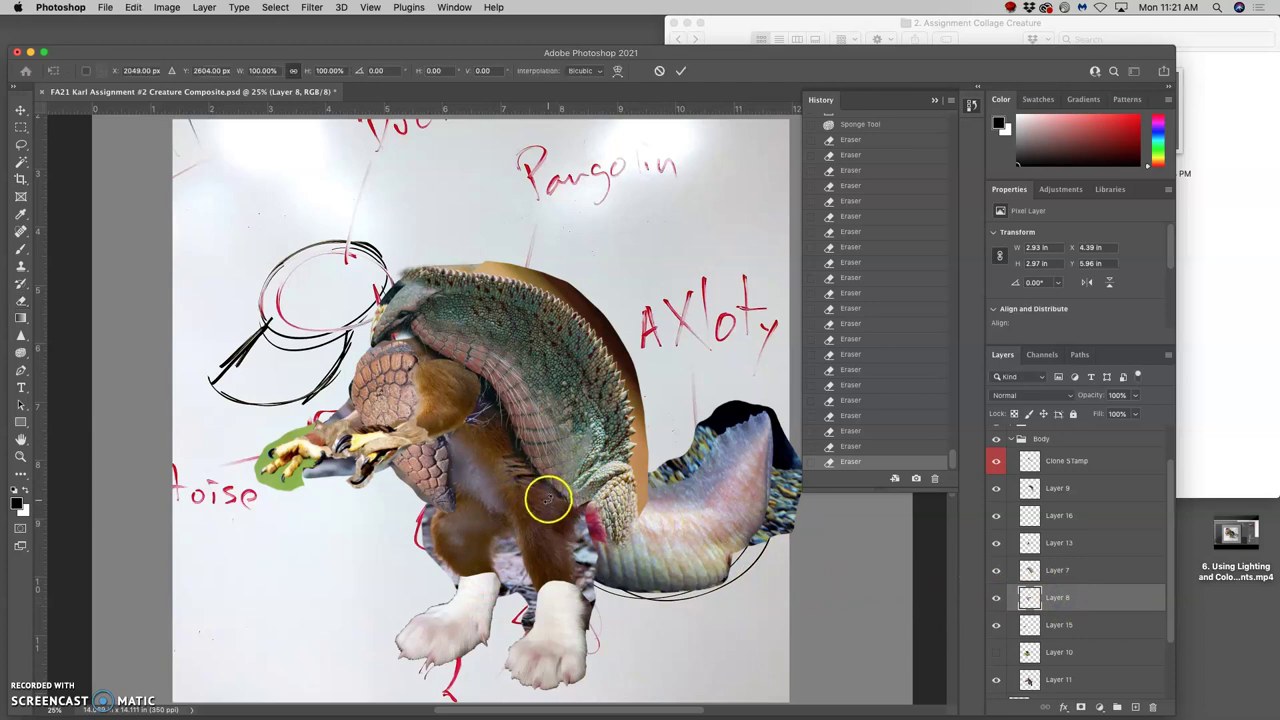
click(425, 485)
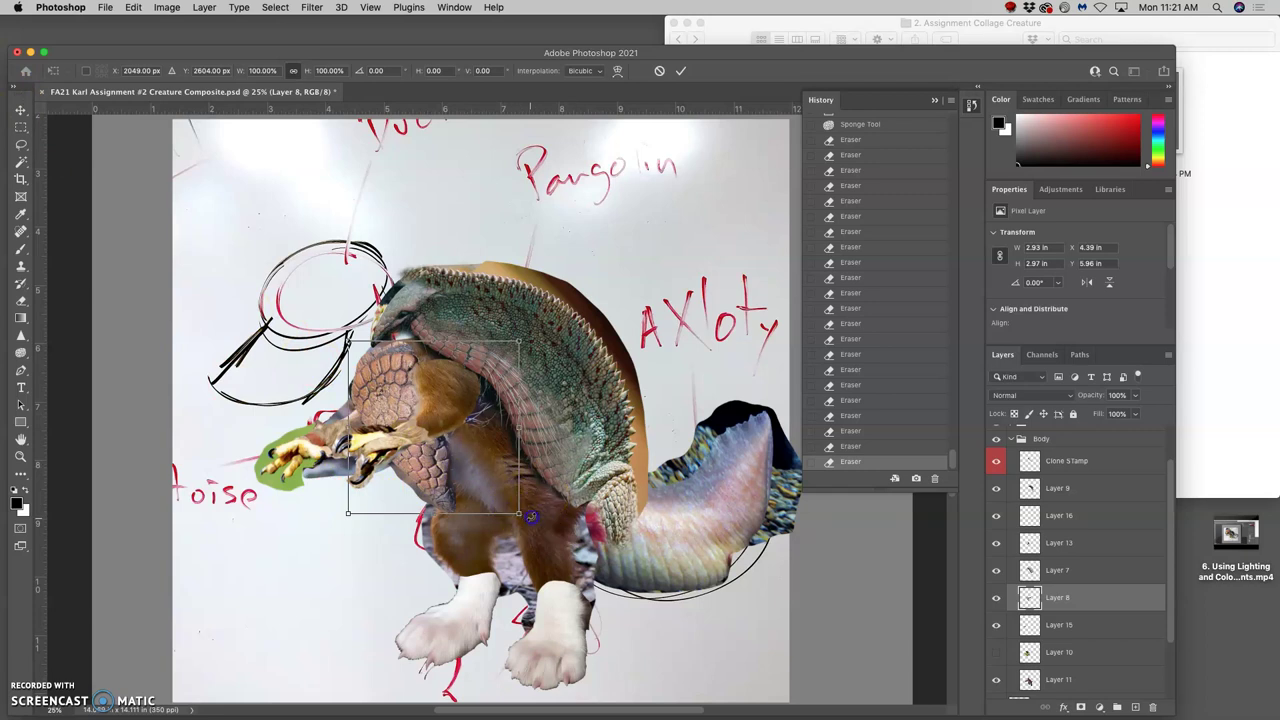
drag(533, 516, 540, 509)
right_click(462, 480)
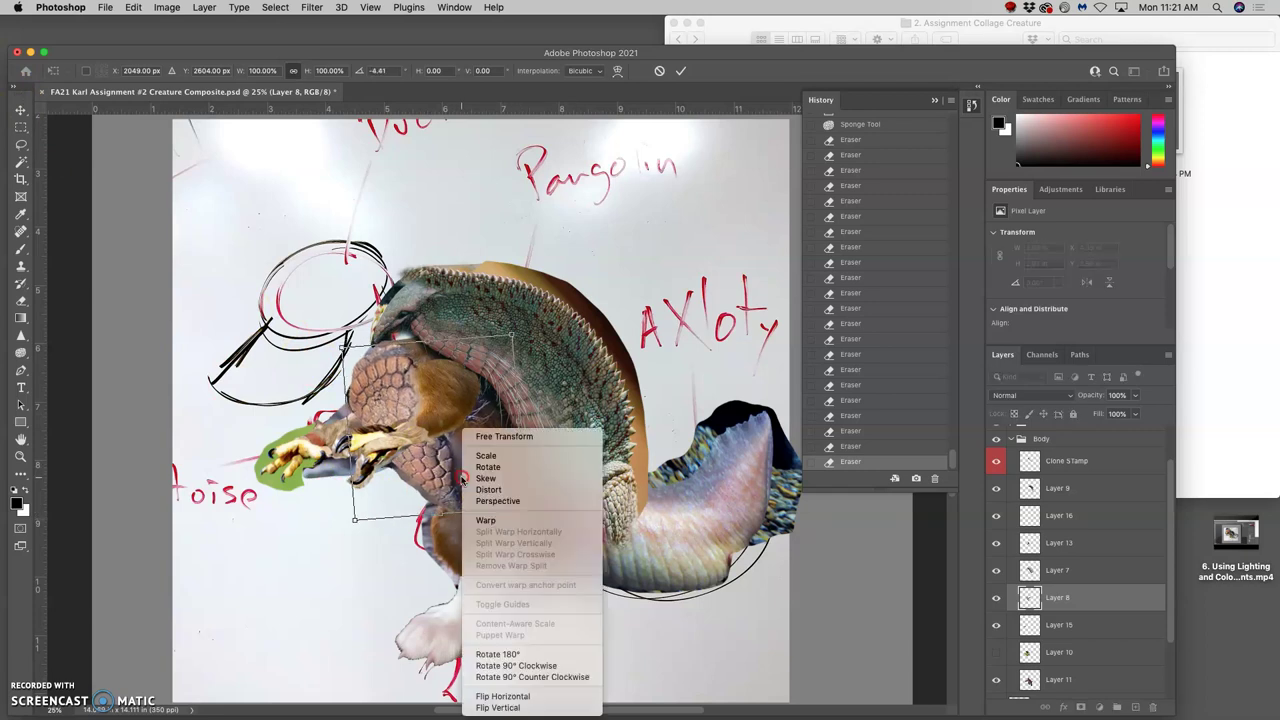
click(486, 520)
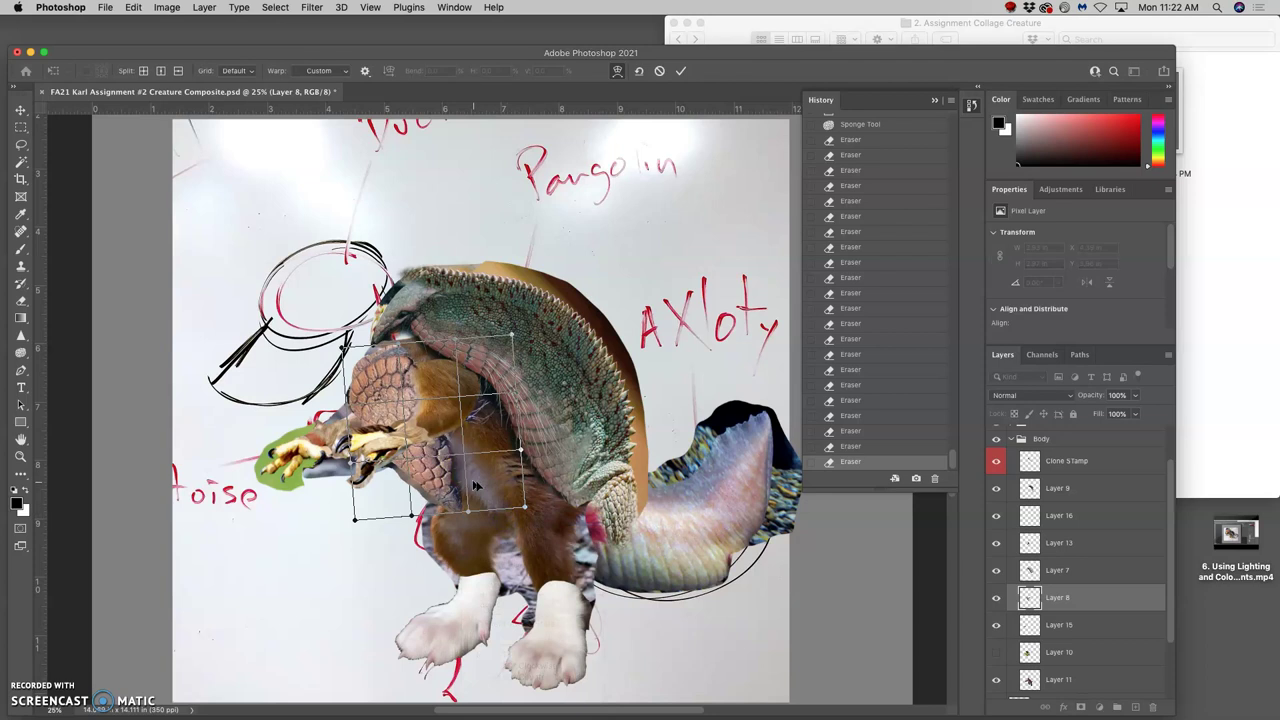
drag(476, 486, 487, 477)
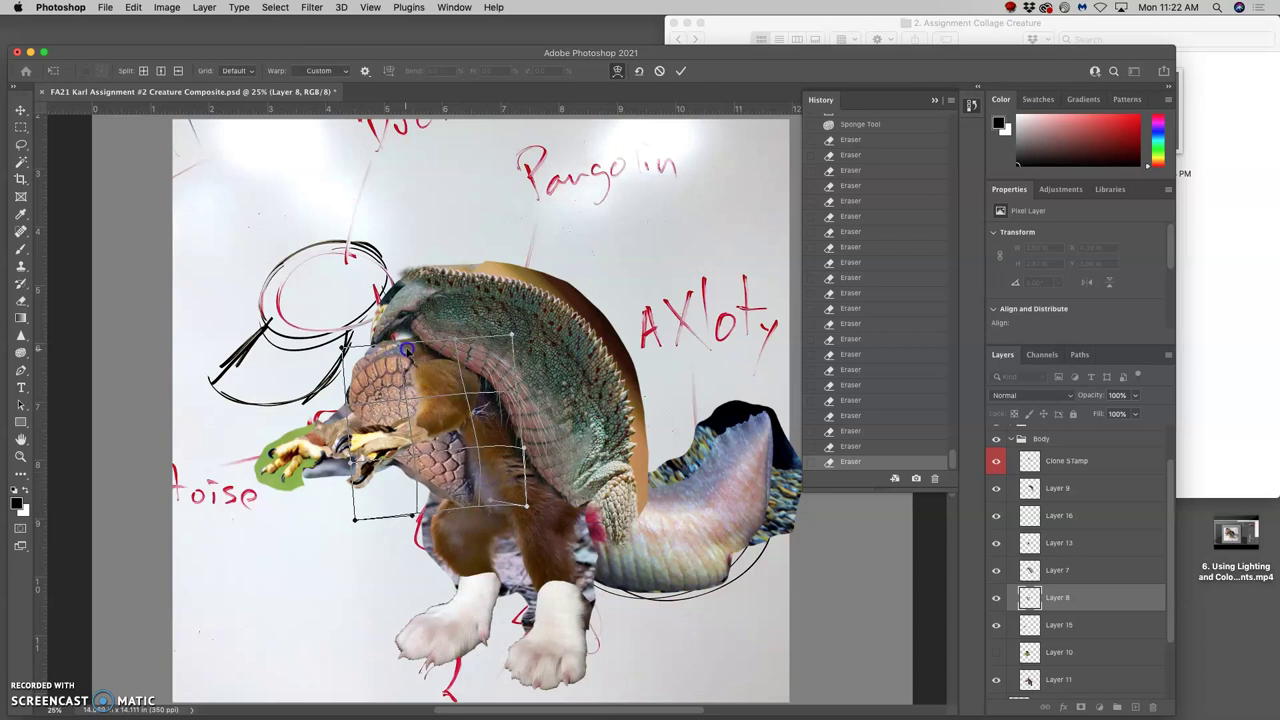
drag(412, 348, 501, 483)
key(Return)
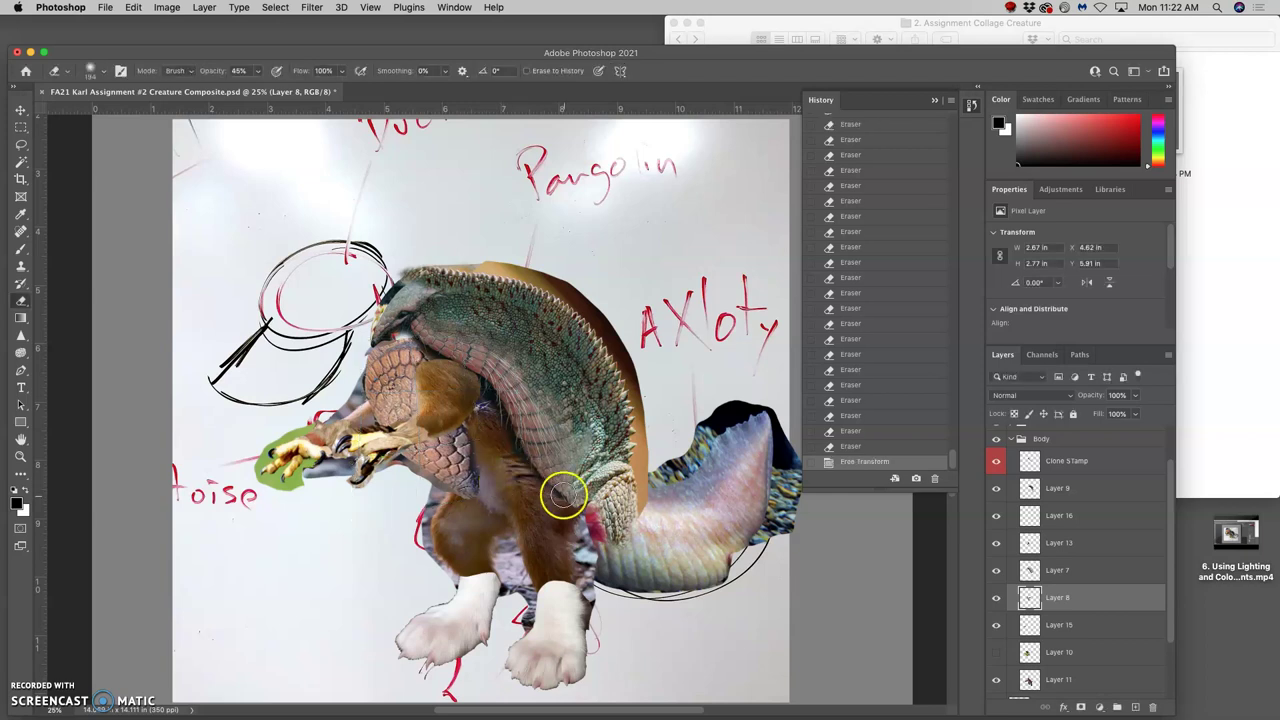
key(super+z)
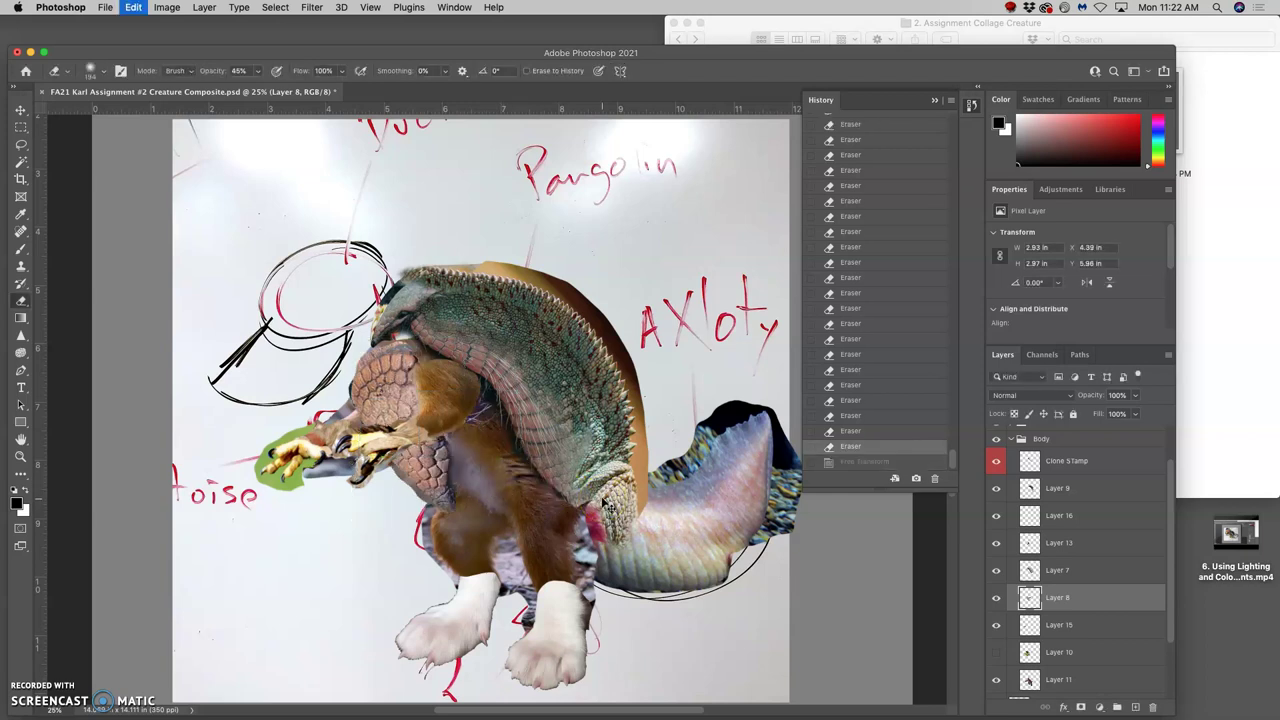
click(855, 470)
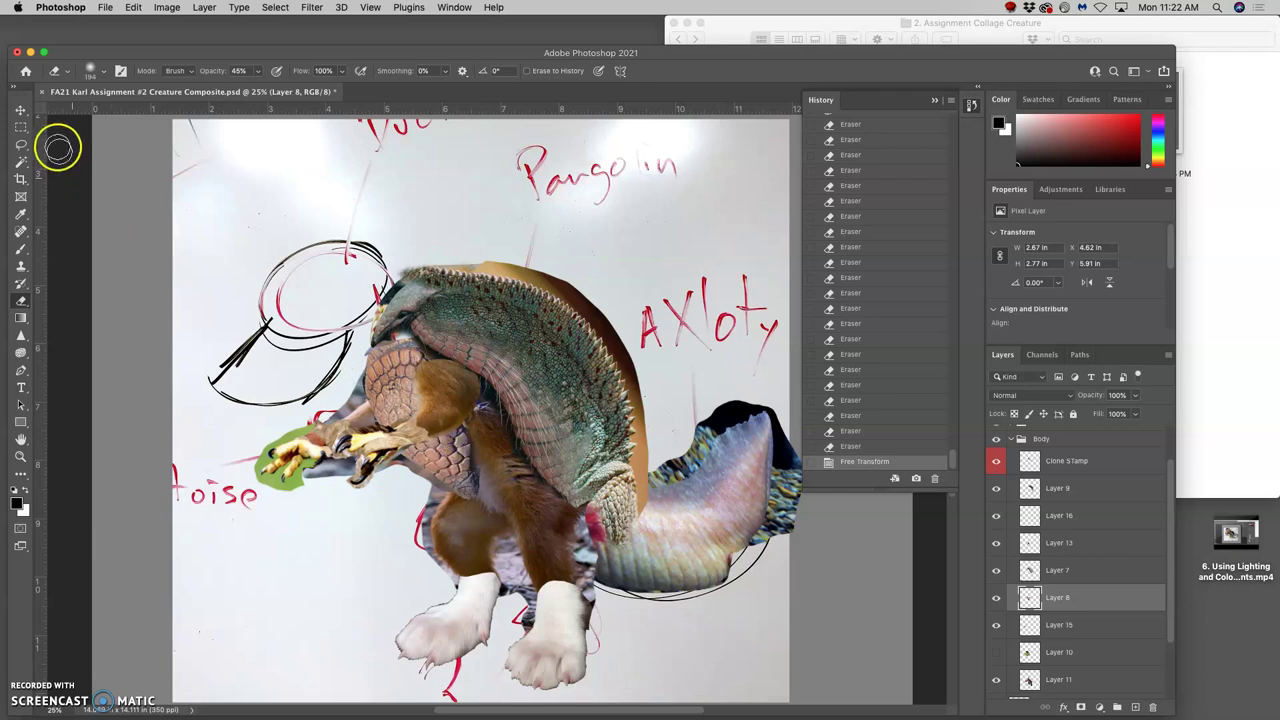
- Move the scaly chest on Layer 8 slightly down to about X 4.57 in, Y 6.09 in, and save the document
click(21, 110)
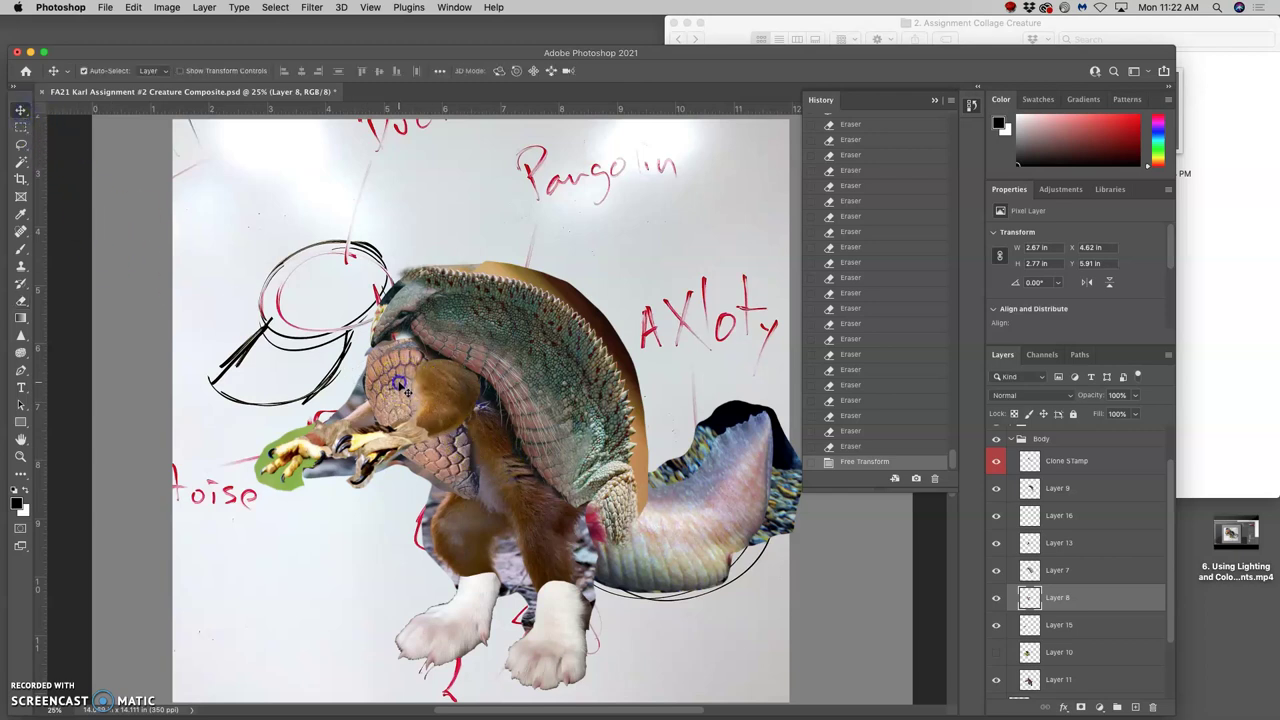
drag(397, 386, 446, 455)
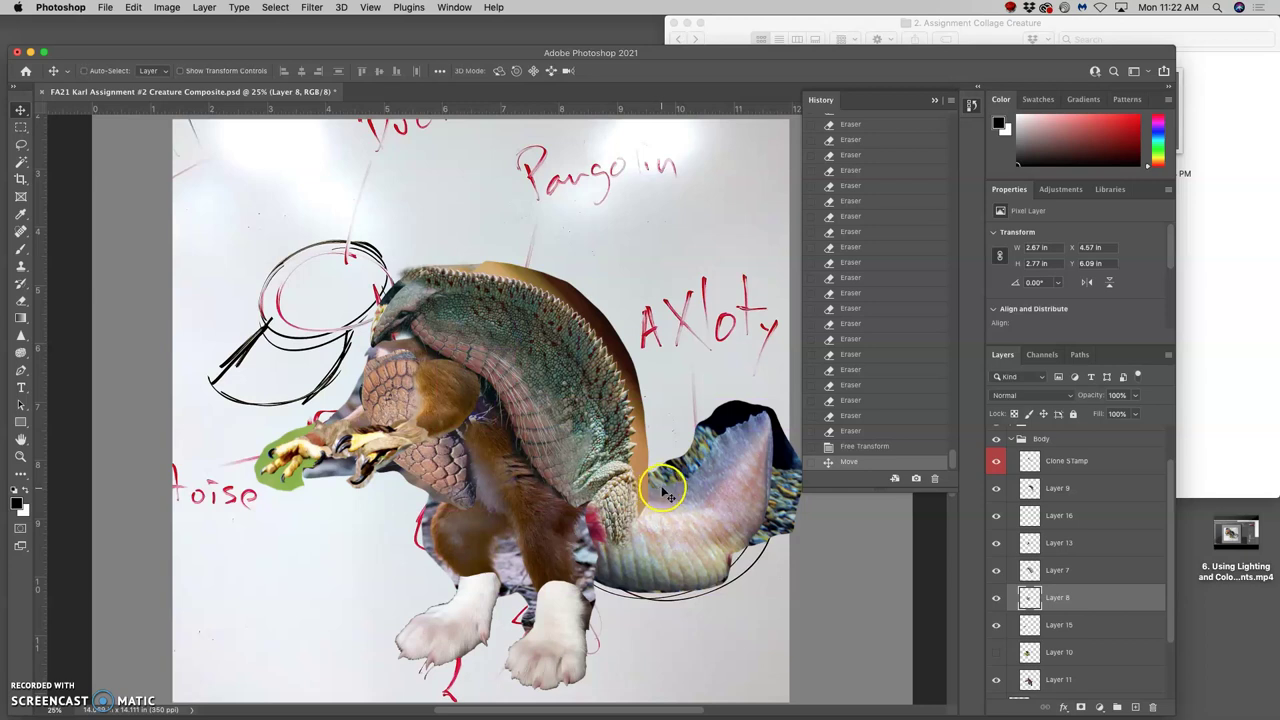
key(super+s)
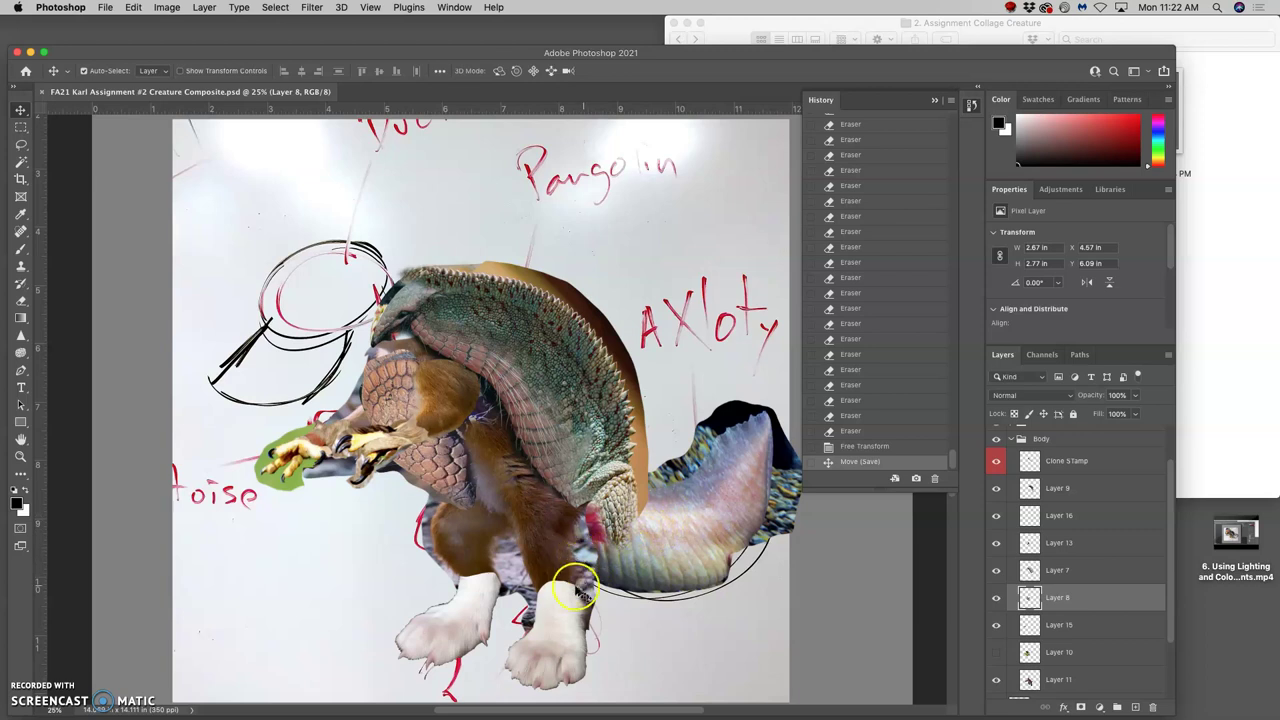
- Check what Layer 18 and Layer 19 in the Feet group contain and merge the two layers
click(481, 582)
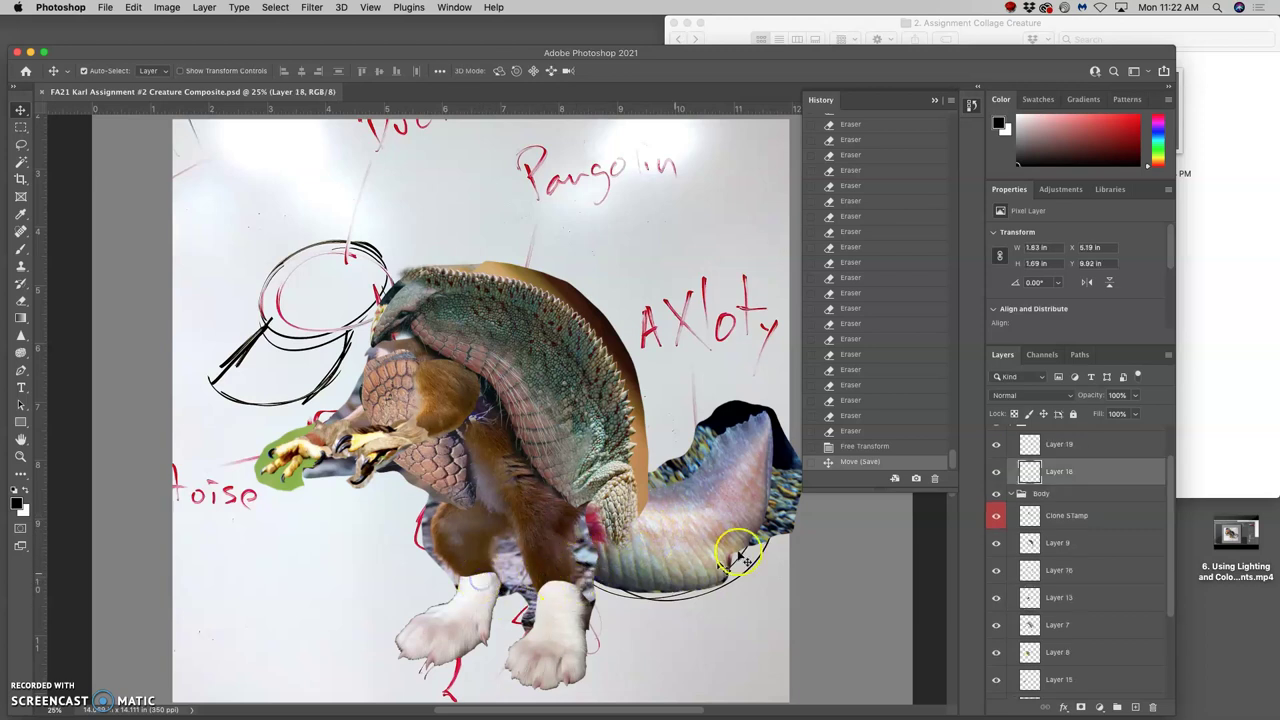
click(996, 473)
click(996, 473)
click(998, 446)
click(998, 446)
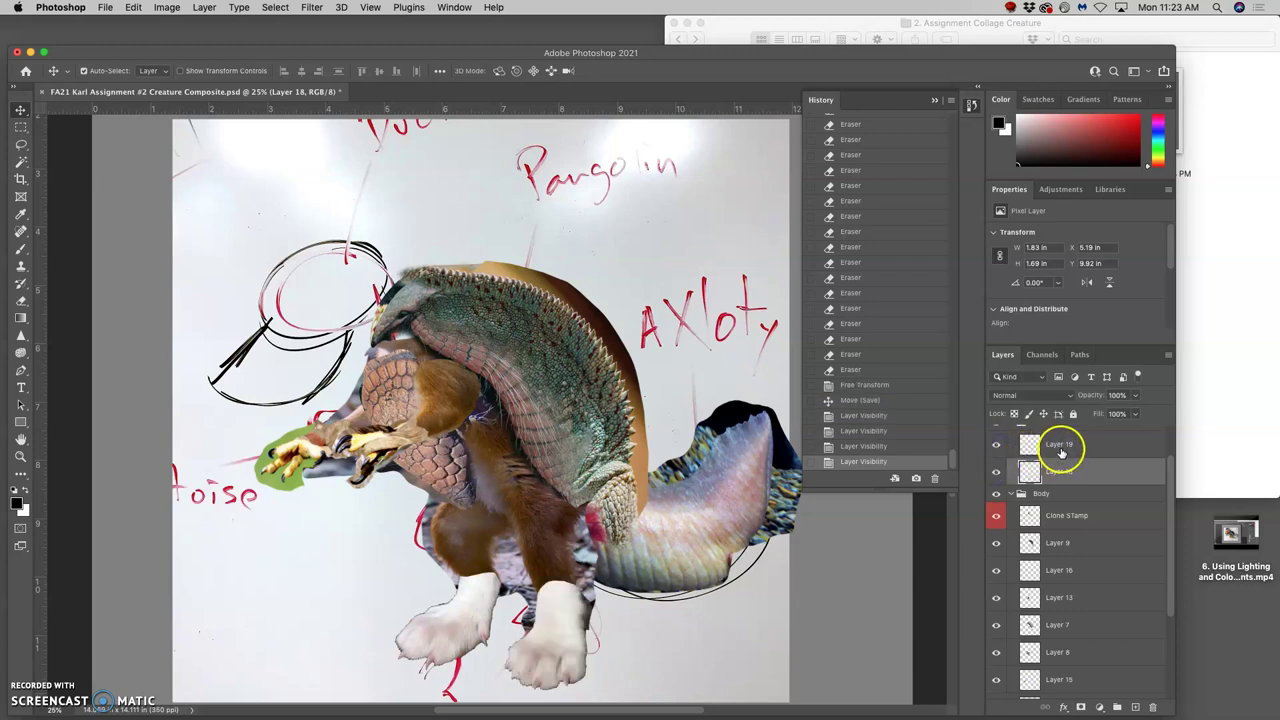
shift+click(1061, 447)
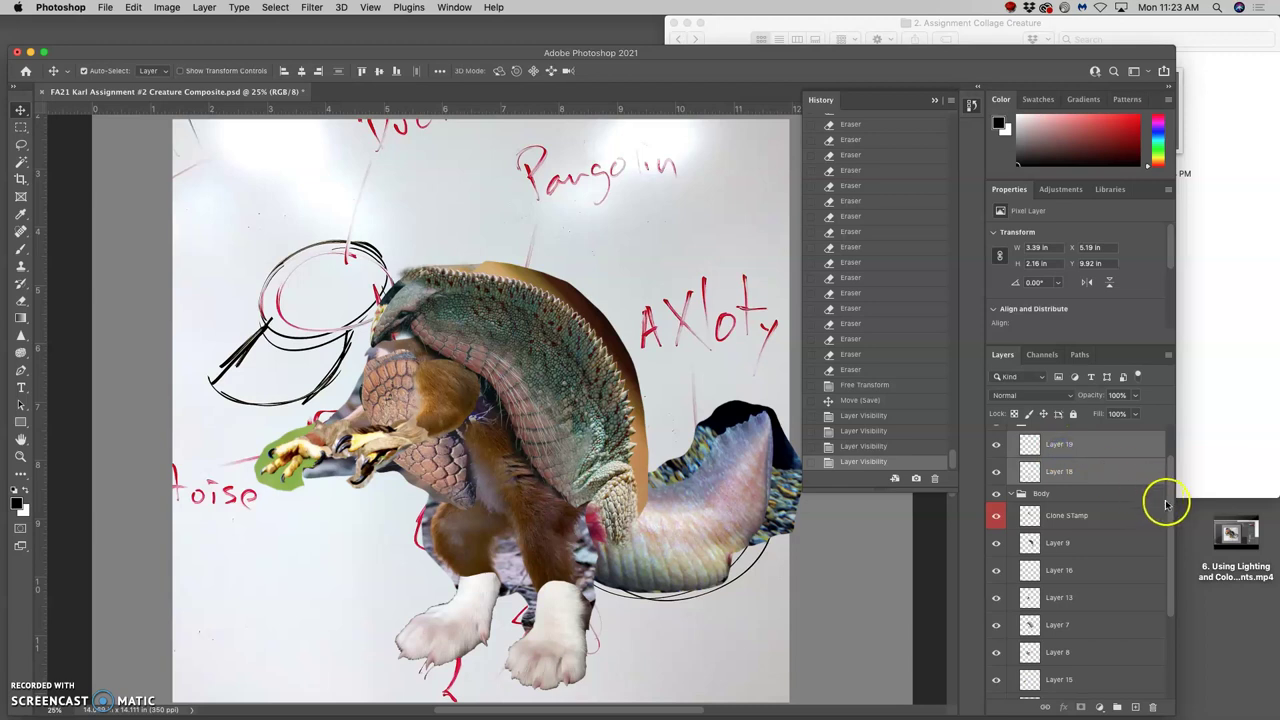
drag(1172, 502, 1172, 494)
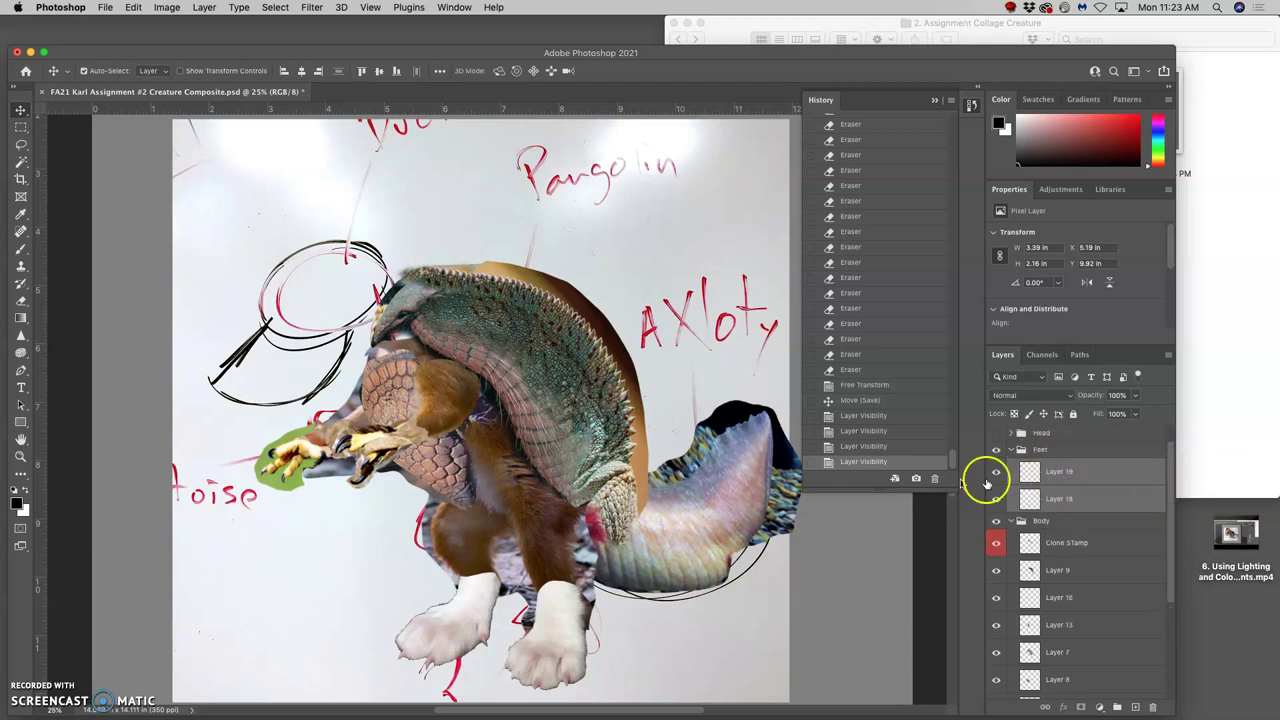
click(204, 7)
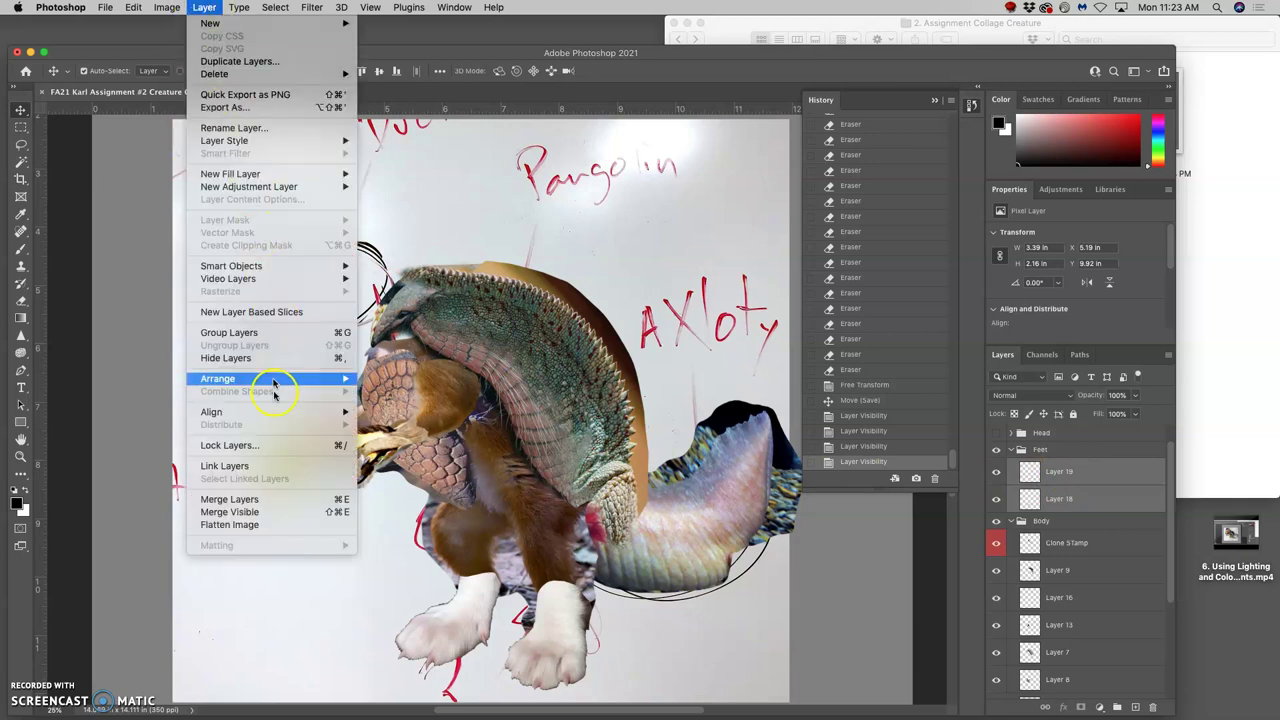
click(230, 499)
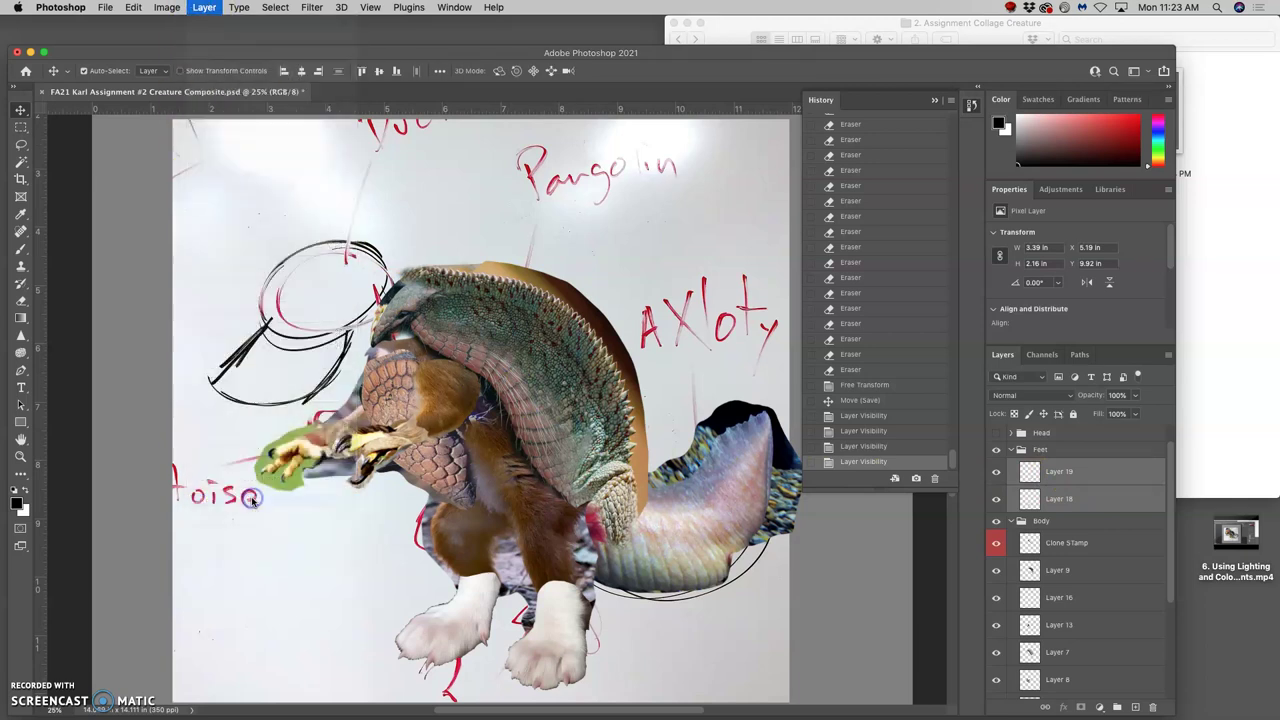
- Apply Levels to the merged feet layer with input midtones at 0.63 and output levels at 9 and 220
click(167, 7)
mouse_move(200, 43)
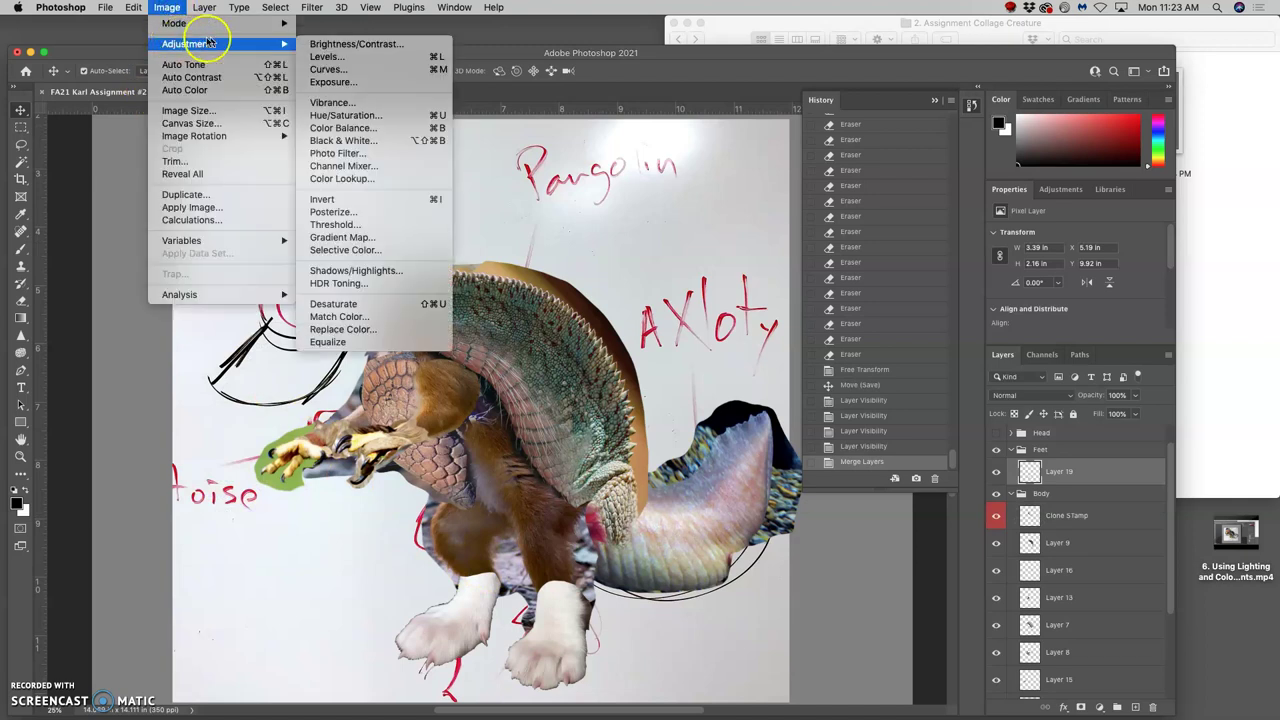
click(354, 59)
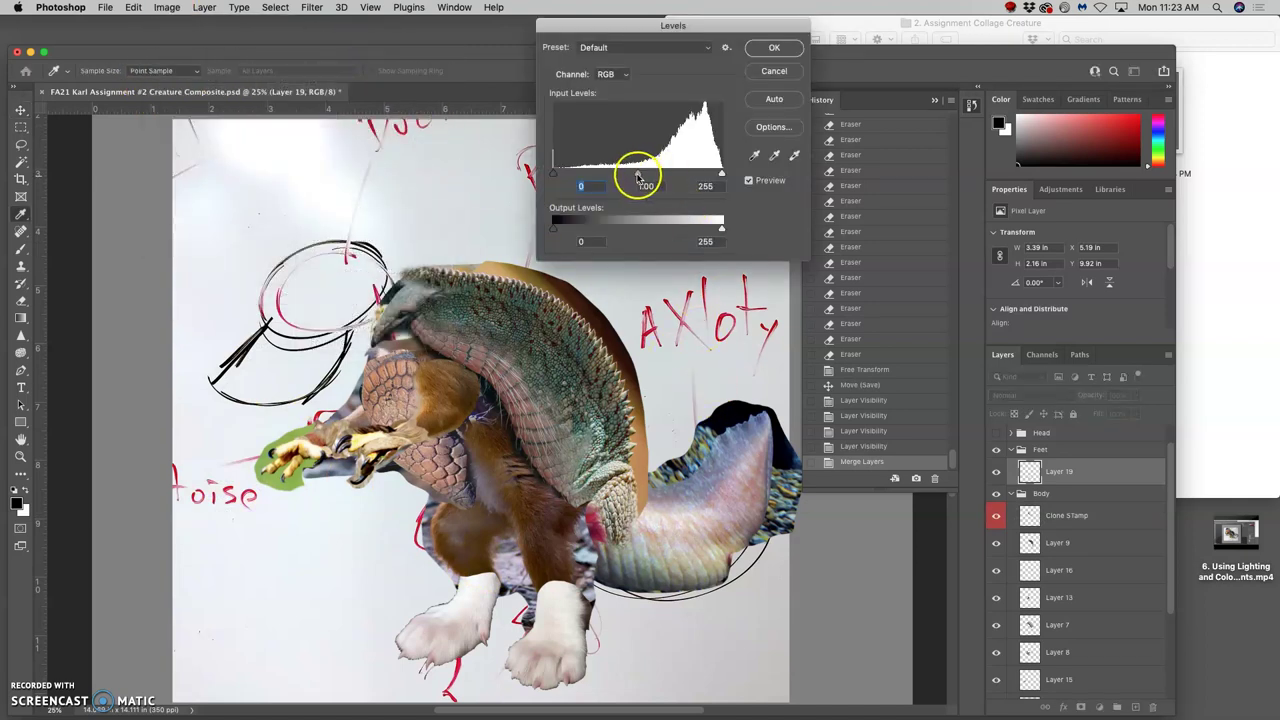
drag(646, 173, 664, 170)
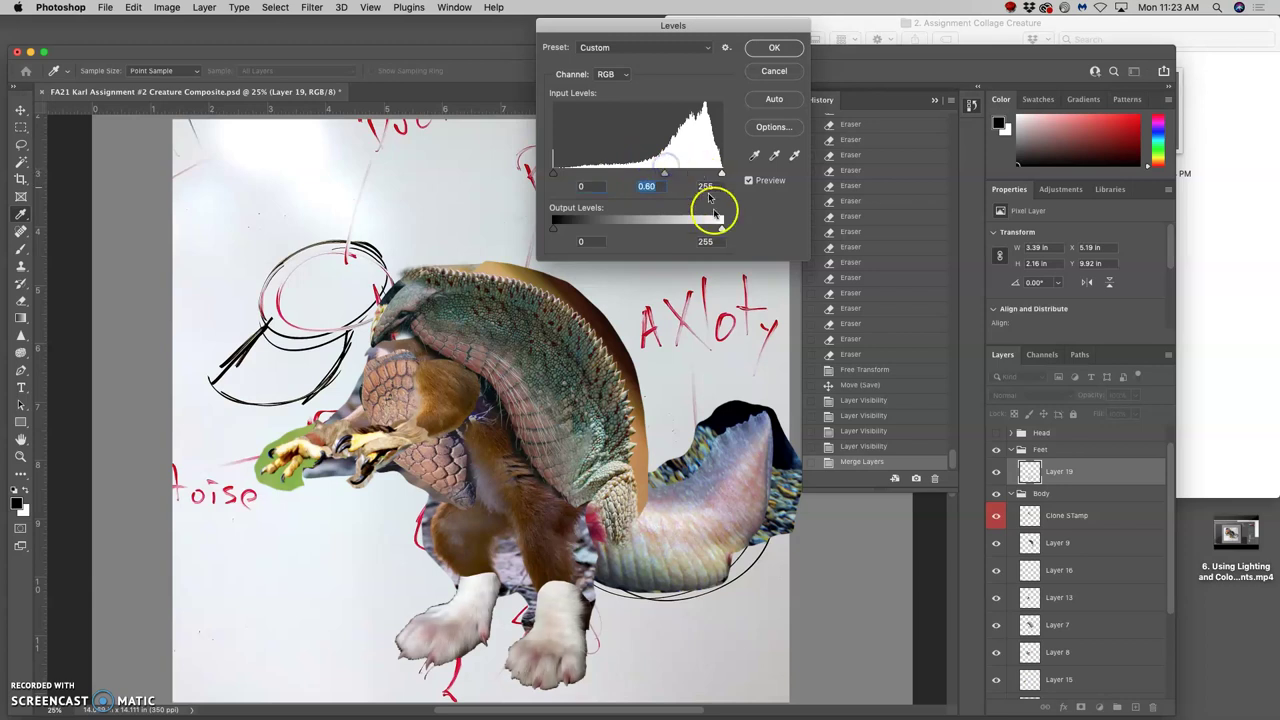
drag(722, 229, 699, 232)
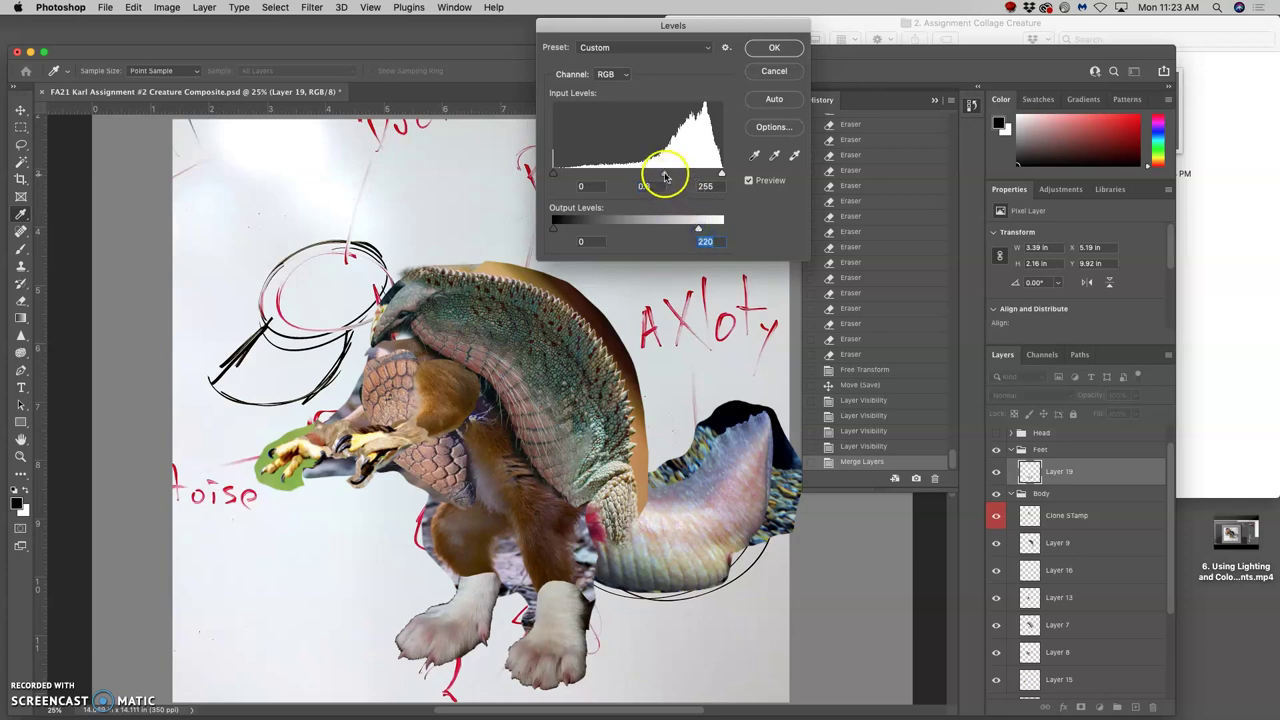
mouse_move(555, 174)
mouse_down()
mouse_move(580, 172)
mouse_move(553, 174)
mouse_up()
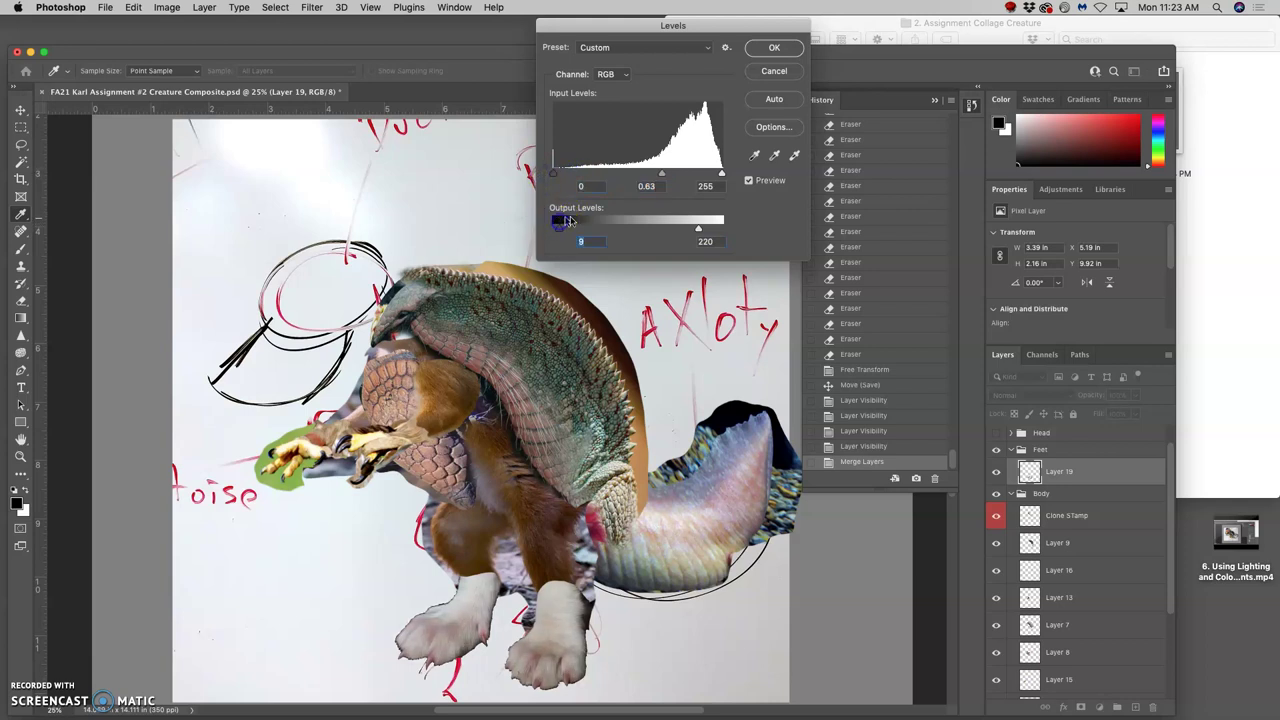
click(774, 50)
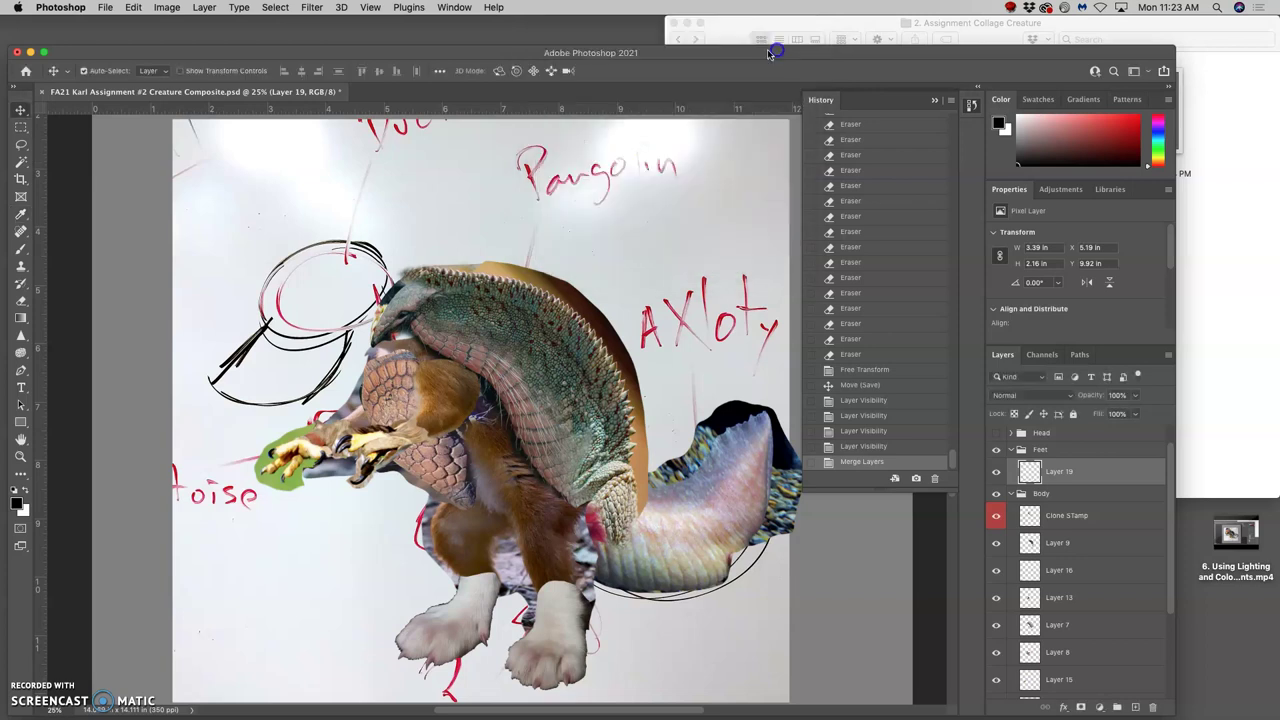
- Apply Color Balance to the merged feet layer, with highlights at 0, +3, +8 and shadows at -9, +9, +10
click(172, 8)
mouse_move(270, 44)
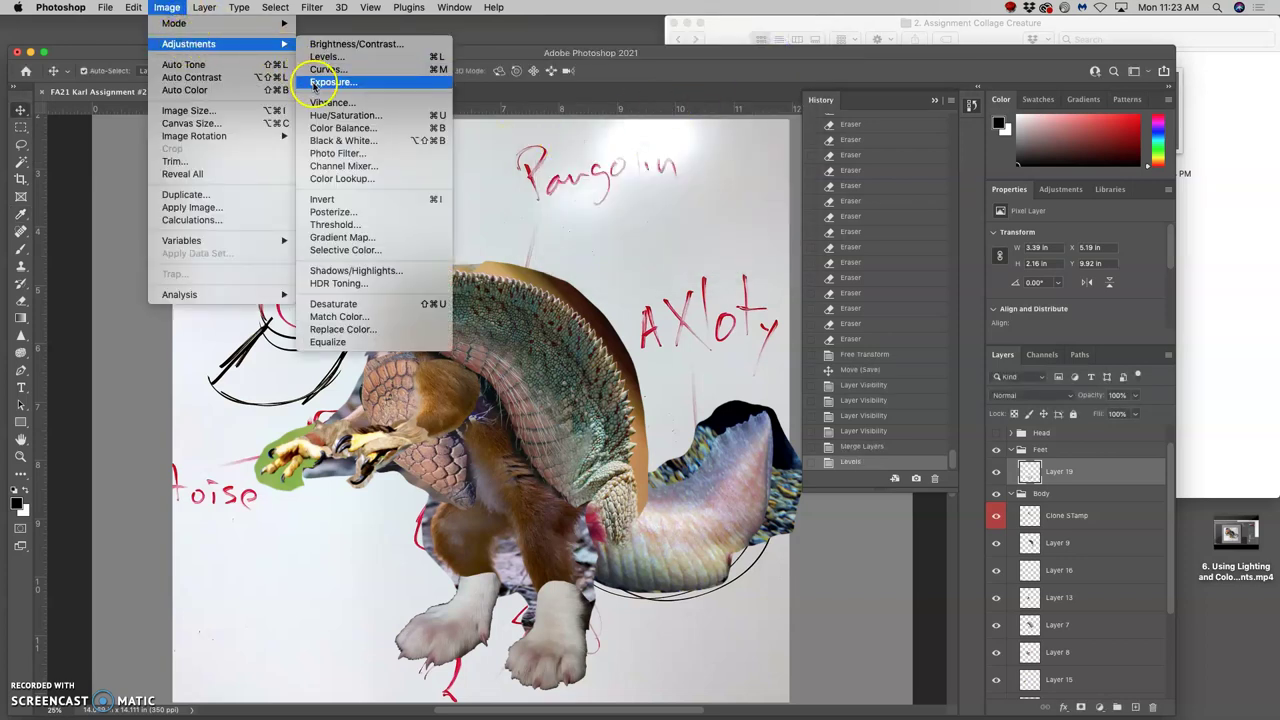
click(333, 126)
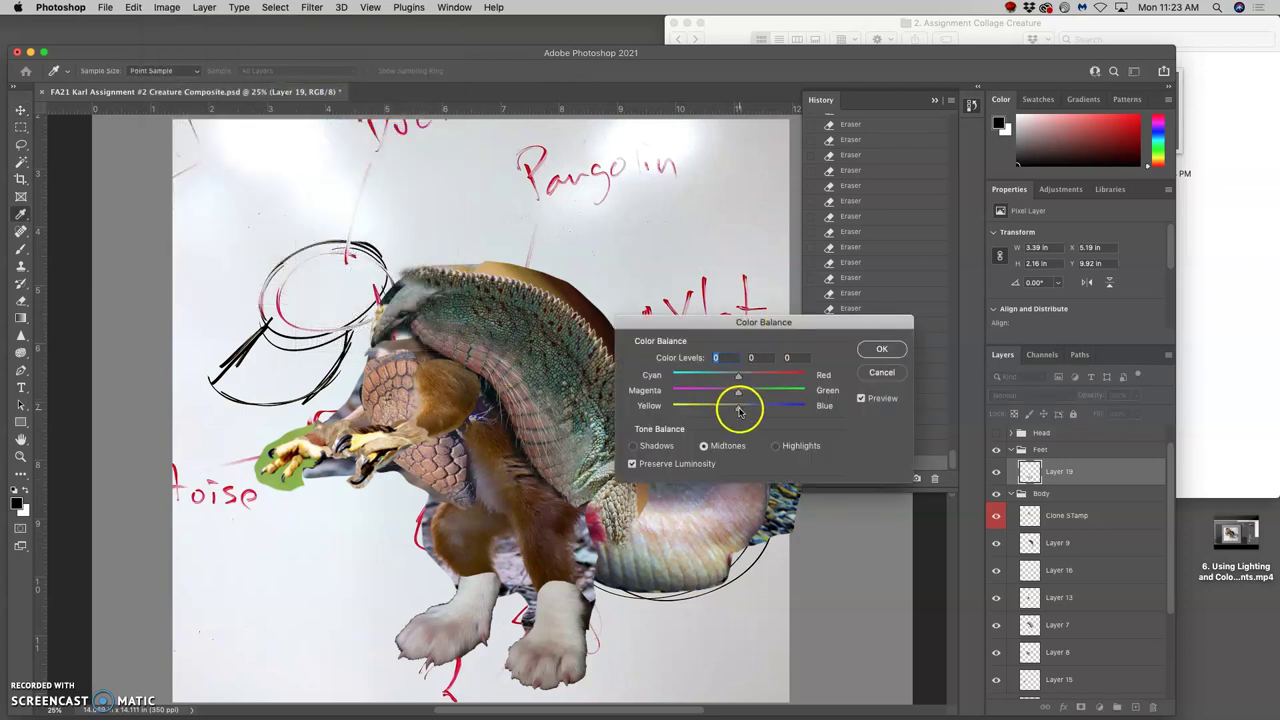
drag(740, 411, 734, 411)
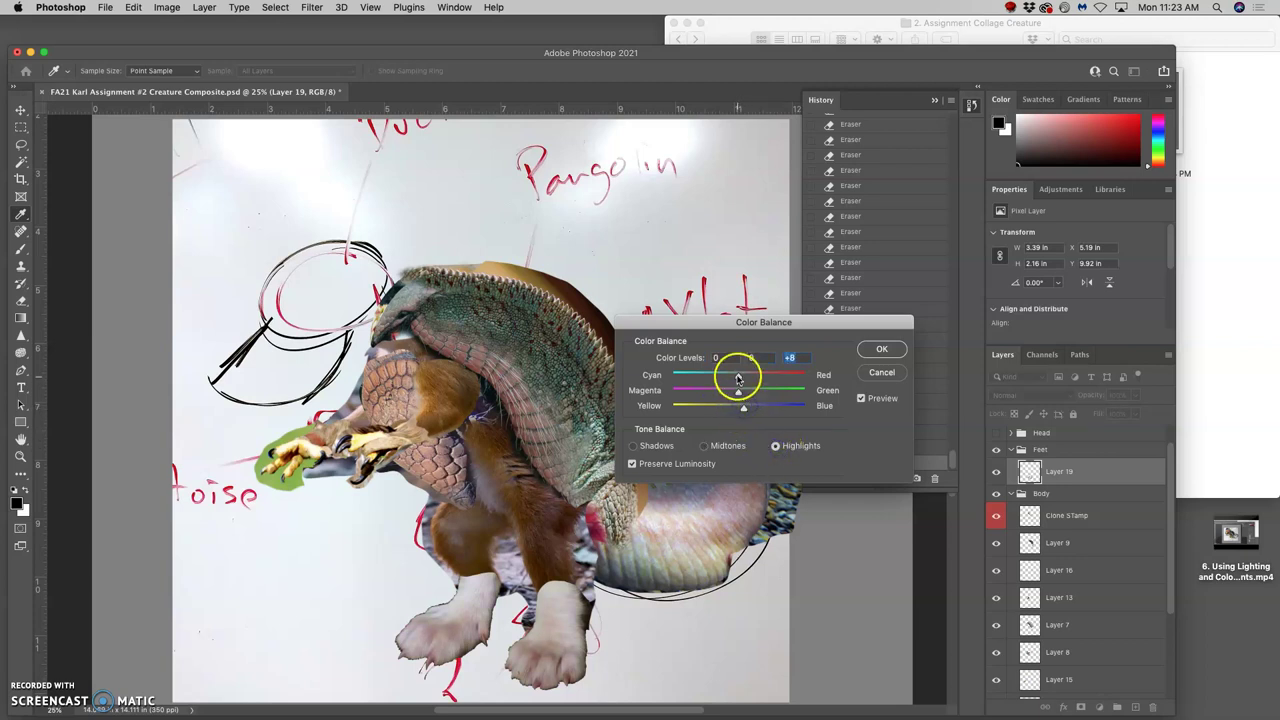
drag(738, 378, 728, 377)
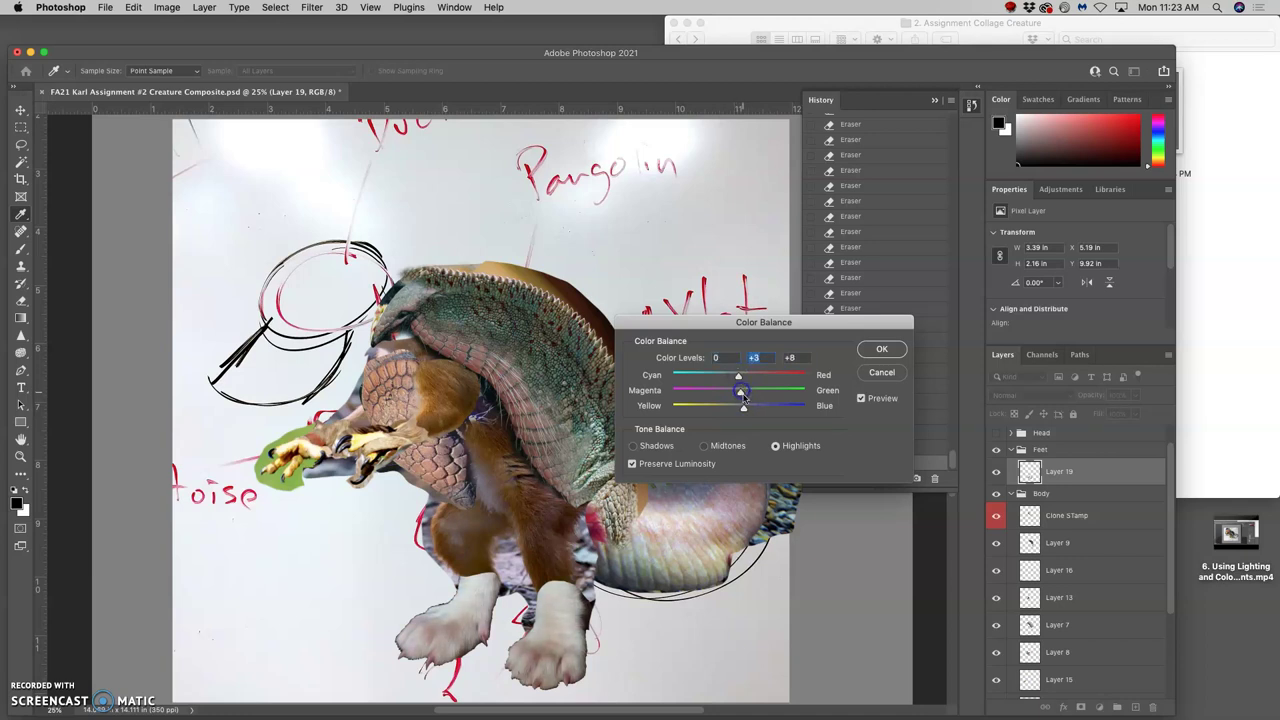
click(636, 446)
drag(723, 417, 740, 413)
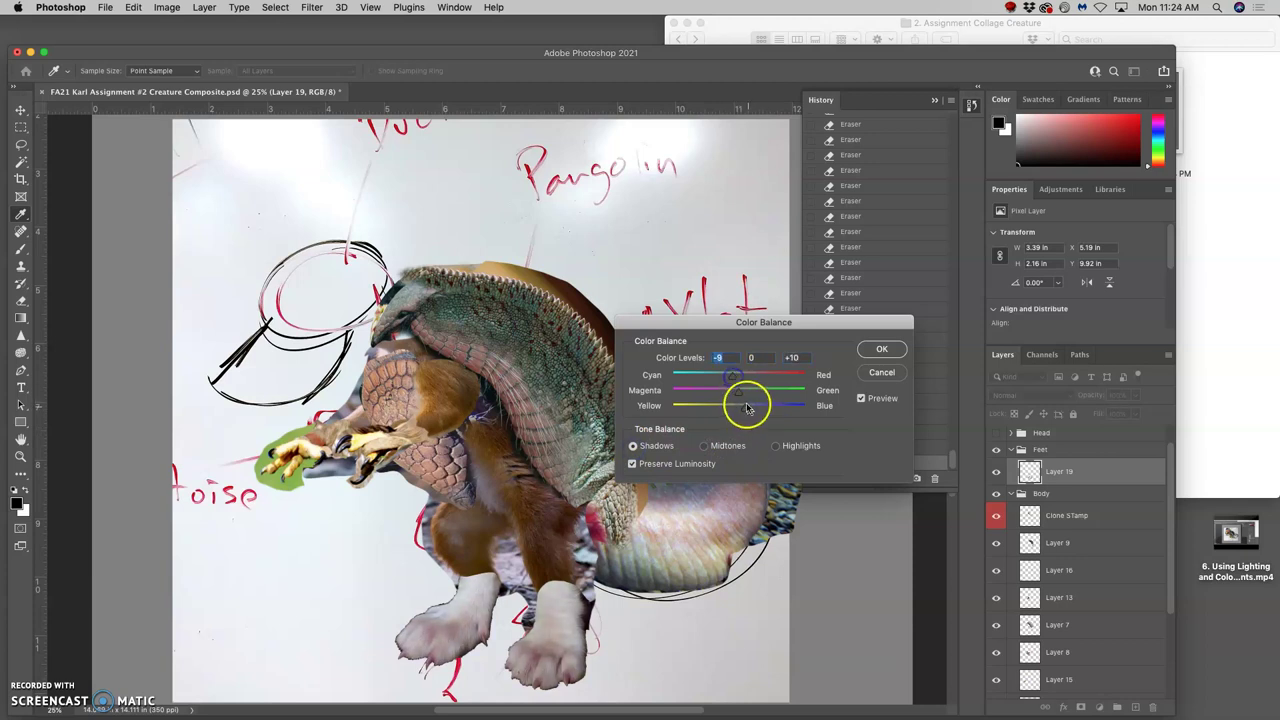
drag(738, 390, 743, 394)
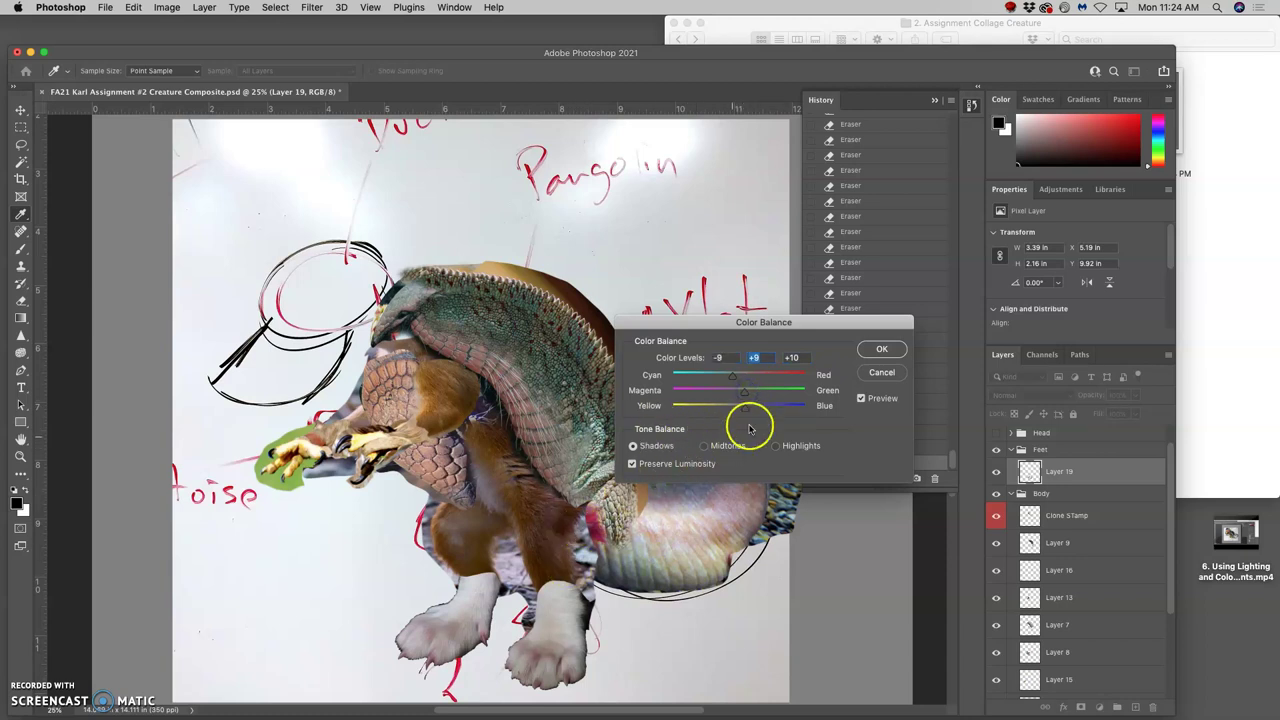
click(880, 345)
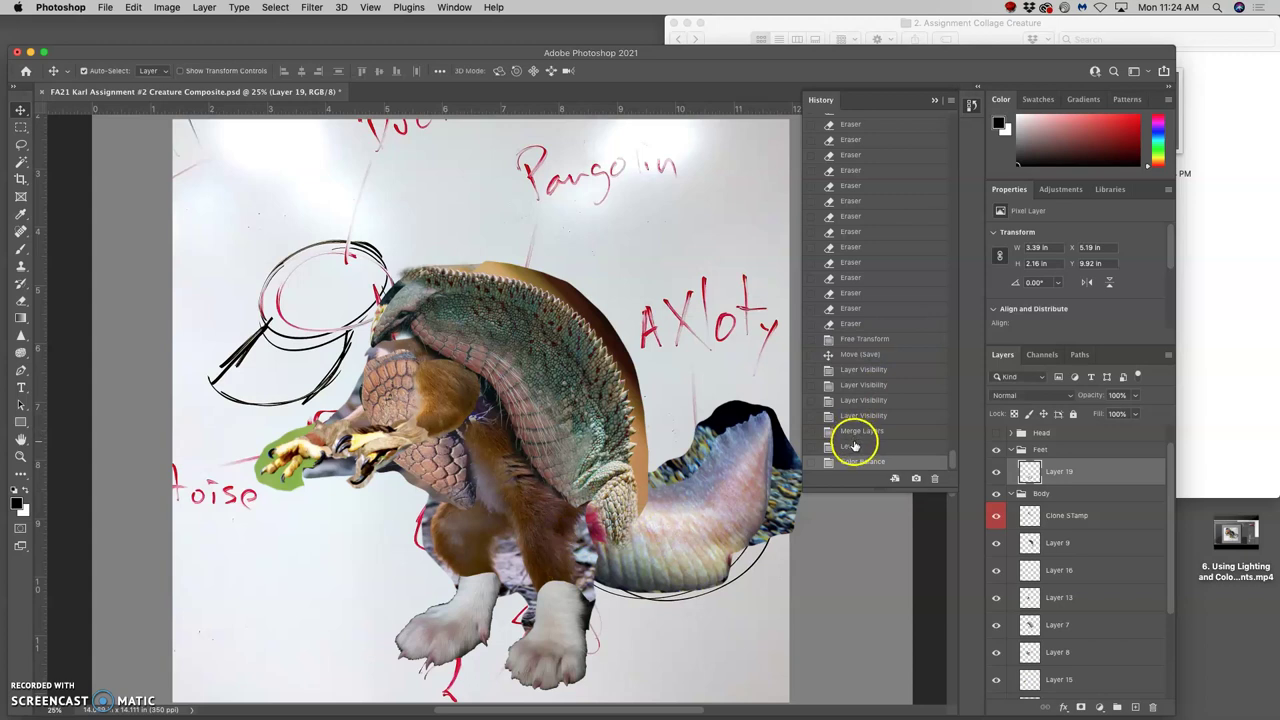
- Compare the feet before and after the Levels and Color Balance adjustments by stepping through the history states
click(850, 431)
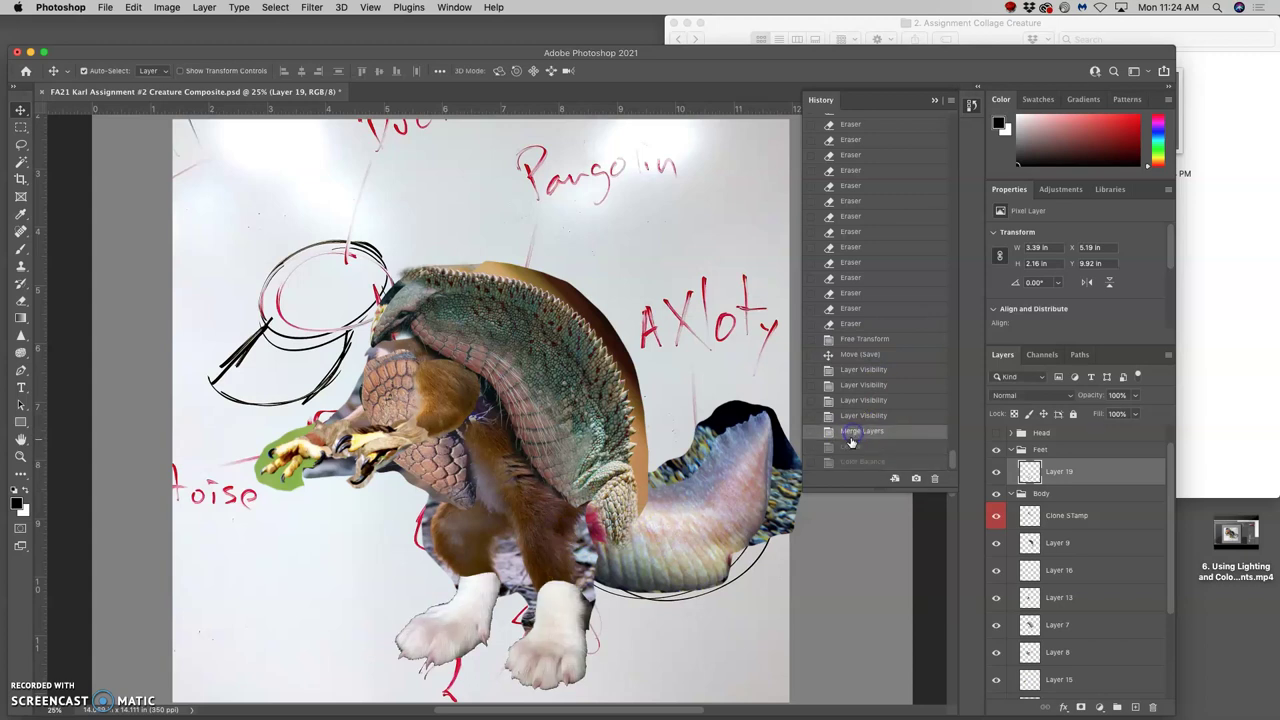
click(852, 461)
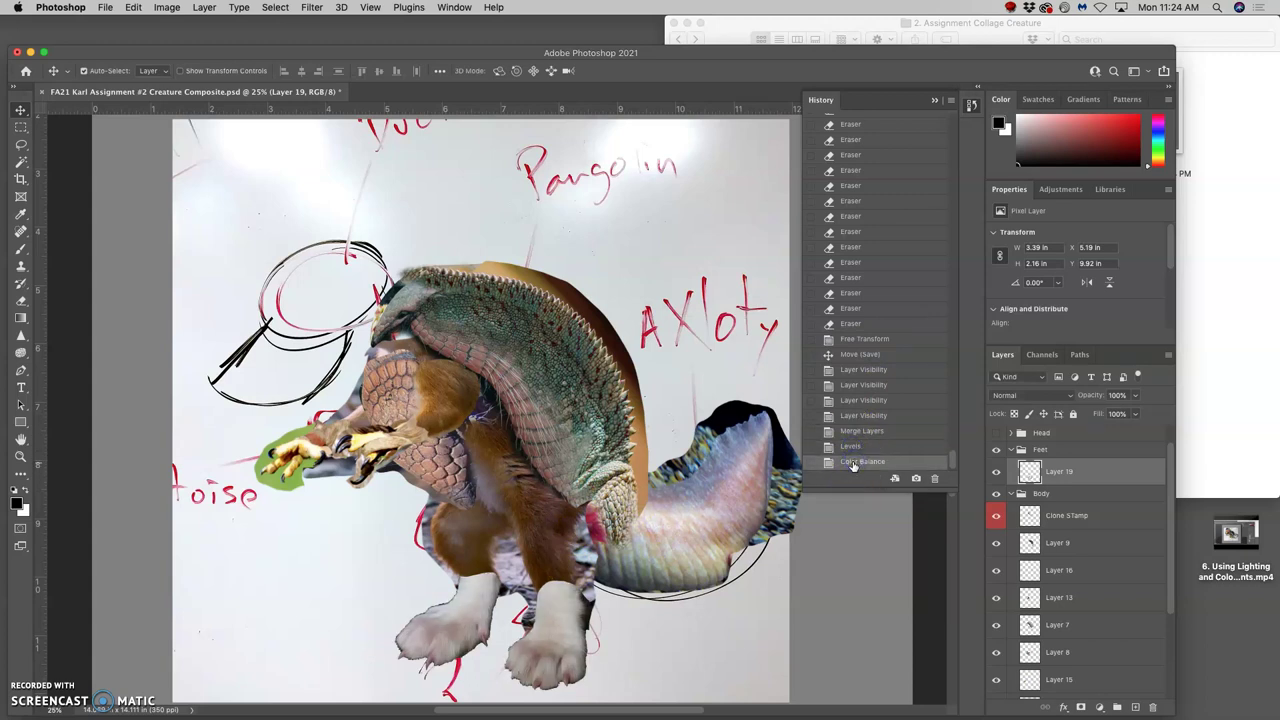
click(858, 446)
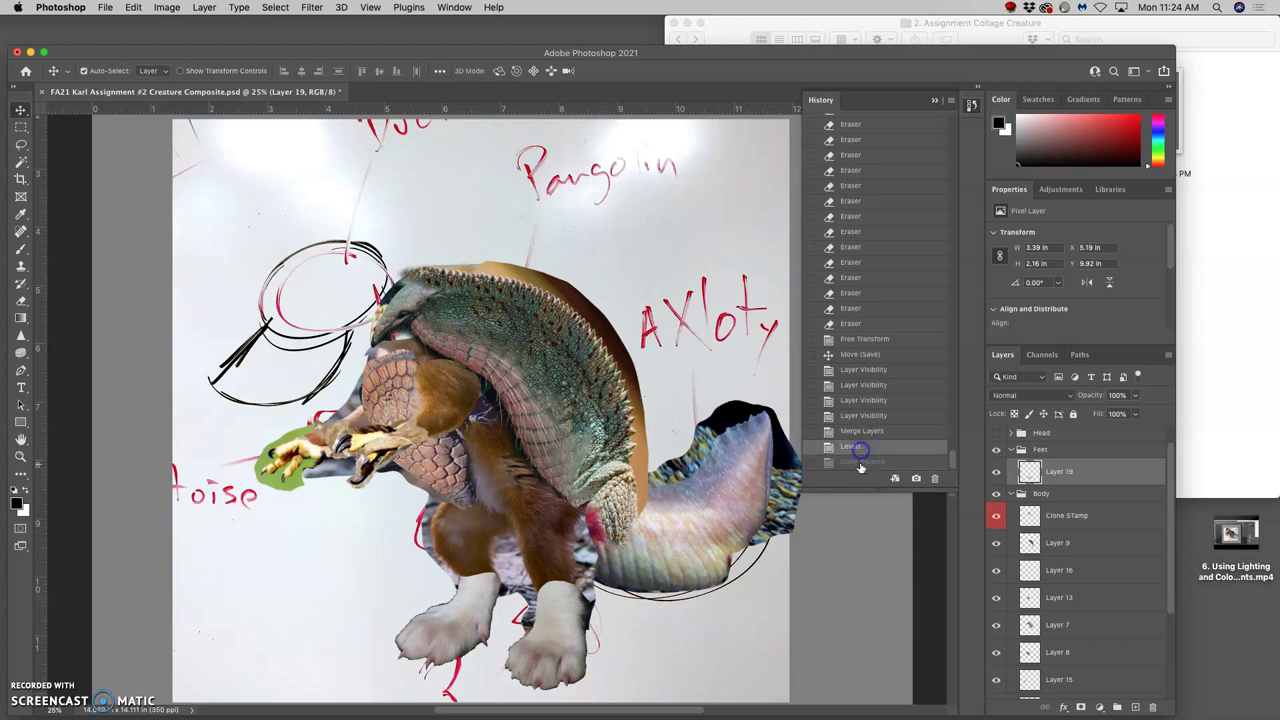
click(860, 462)
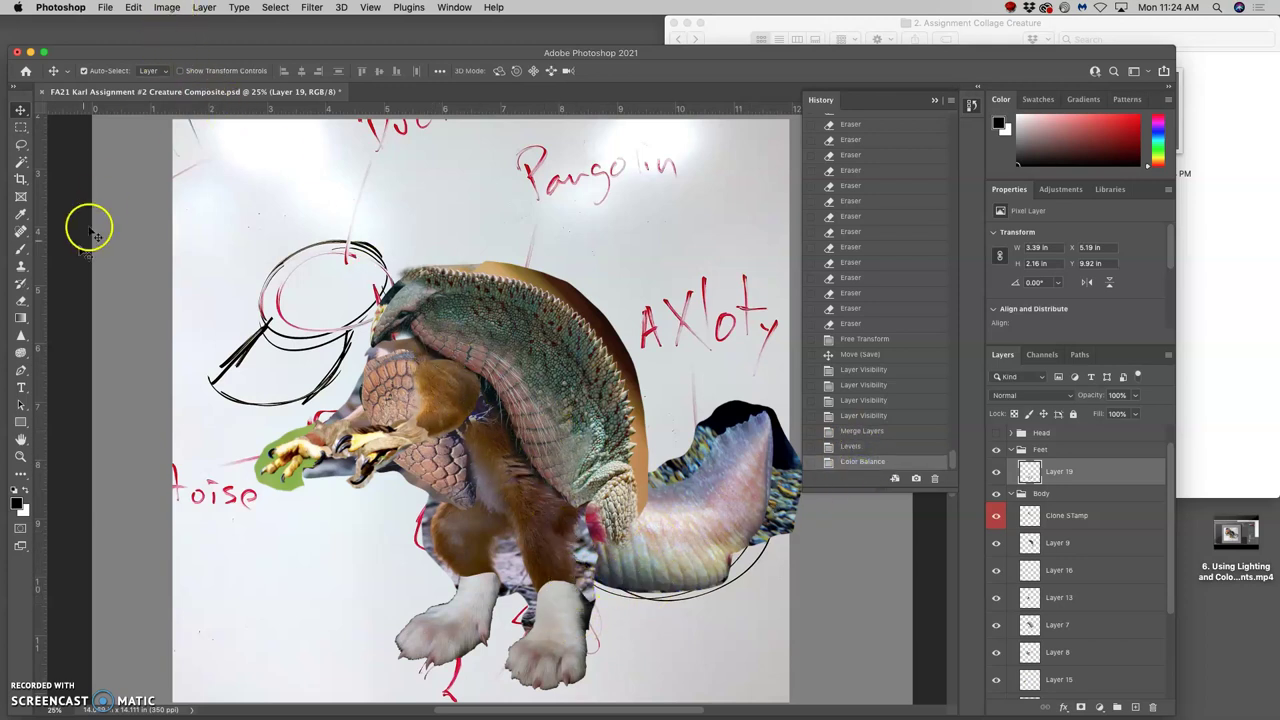
- Erase the upper edges of both feet on Layer 19 with the Eraser at 100% opacity so the leg fur overlaps them
click(21, 299)
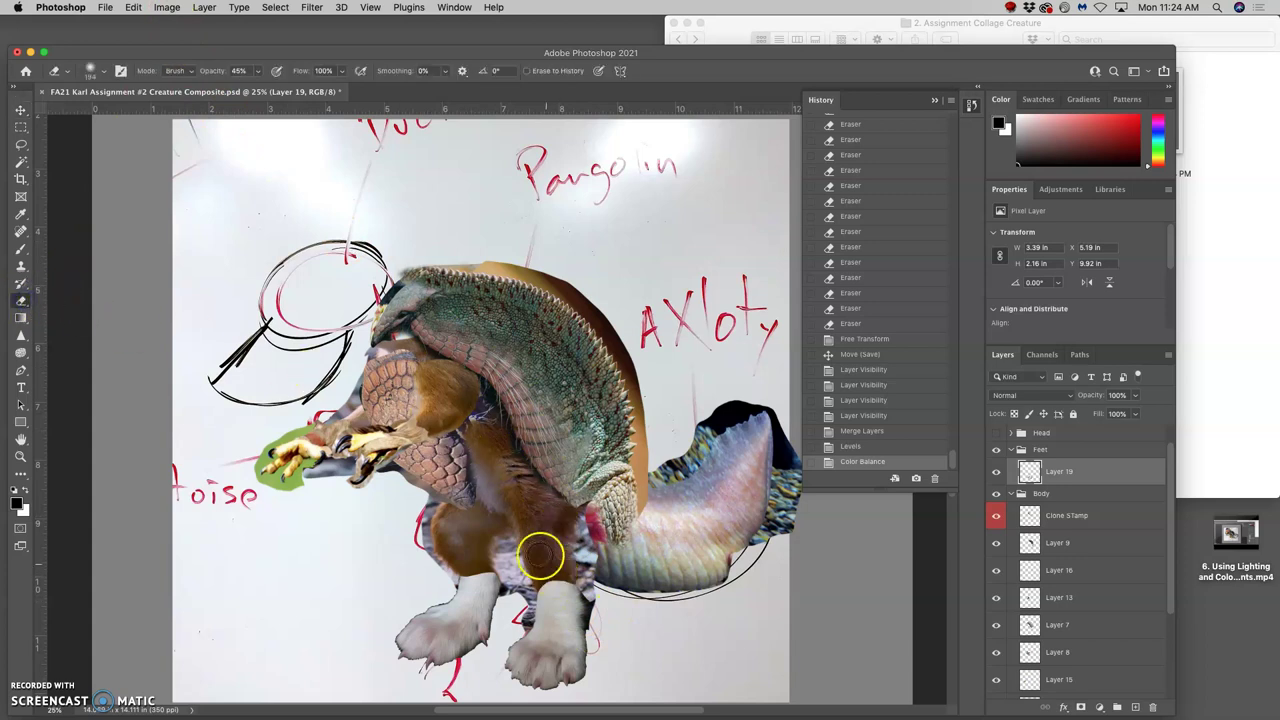
click(257, 71)
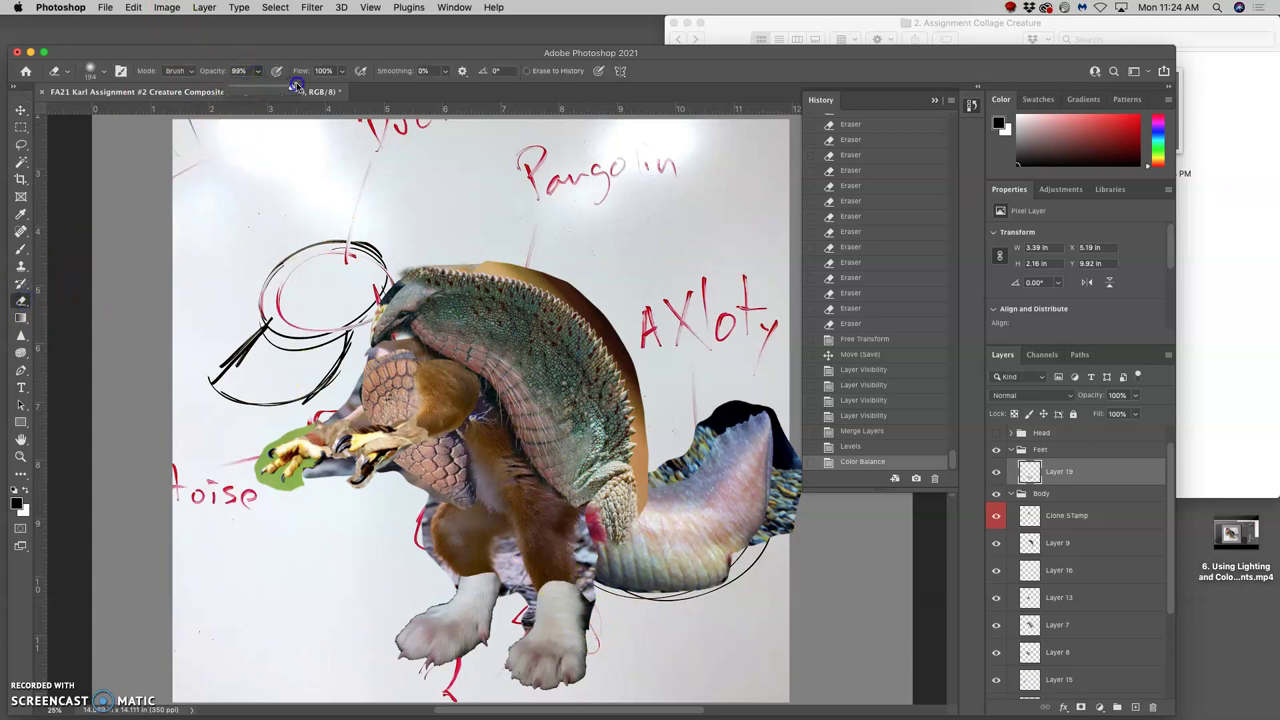
click(545, 581)
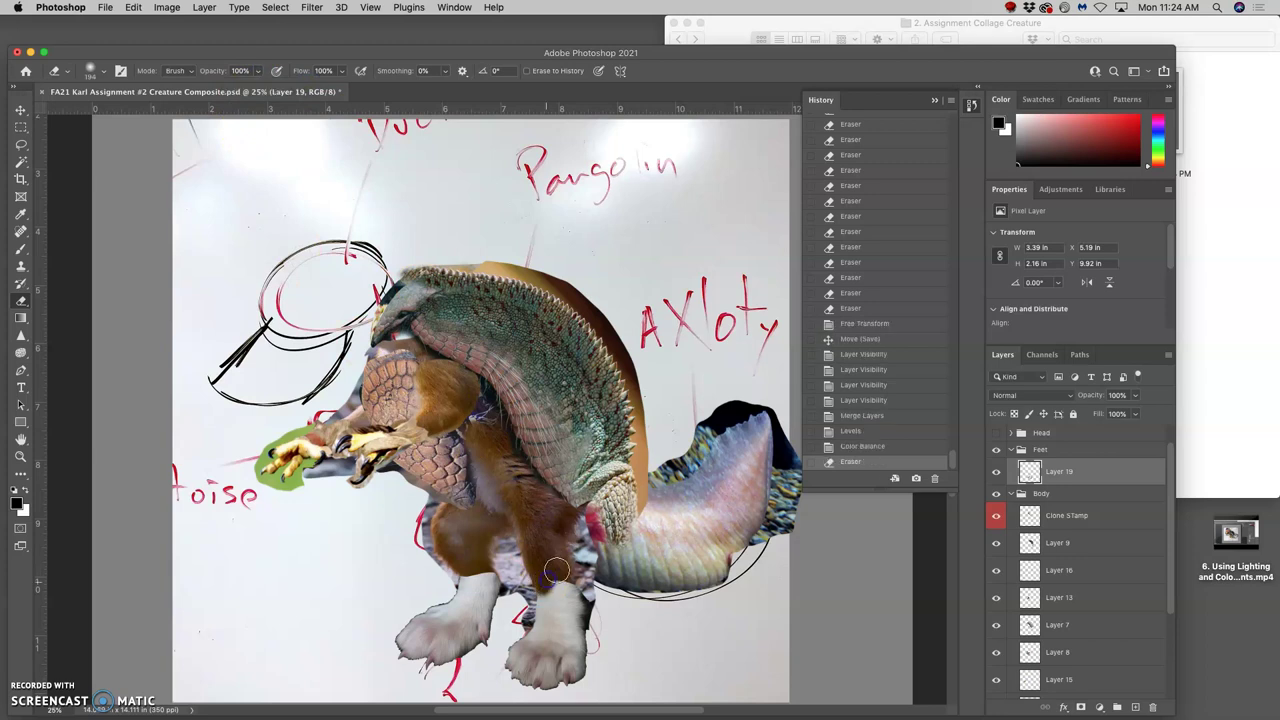
click(557, 574)
click(577, 585)
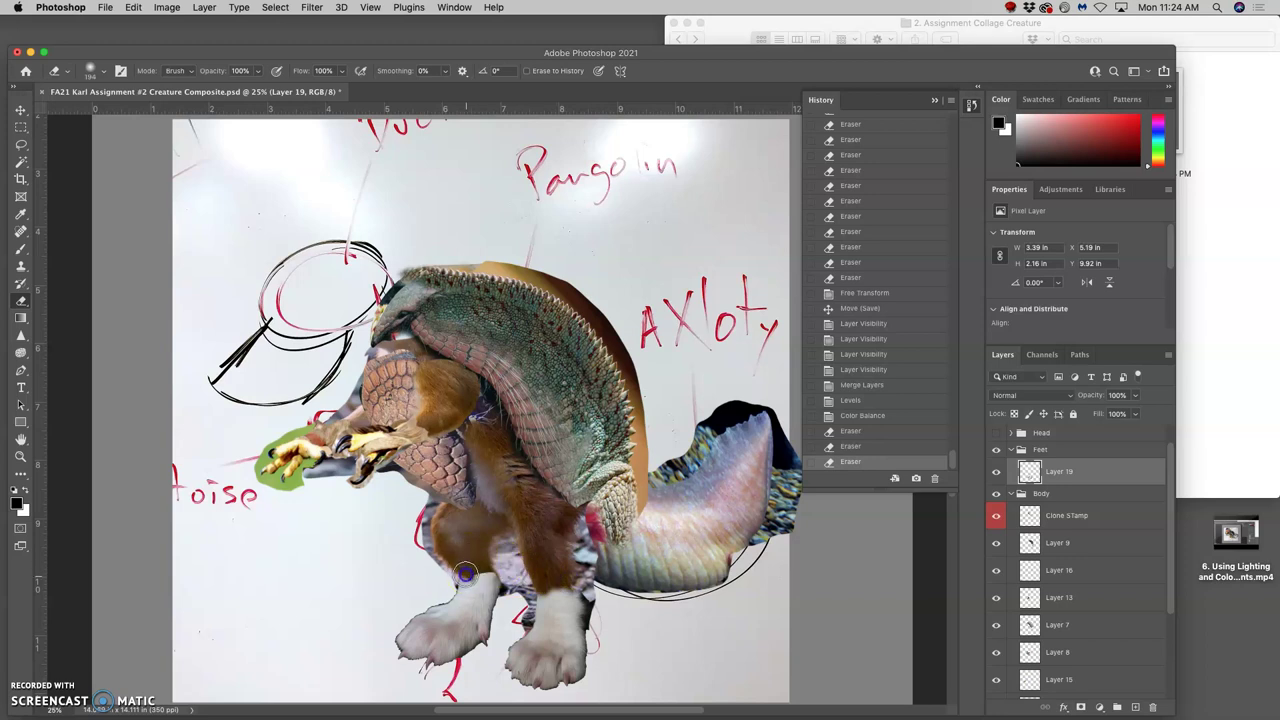
drag(490, 575, 501, 573)
click(492, 577)
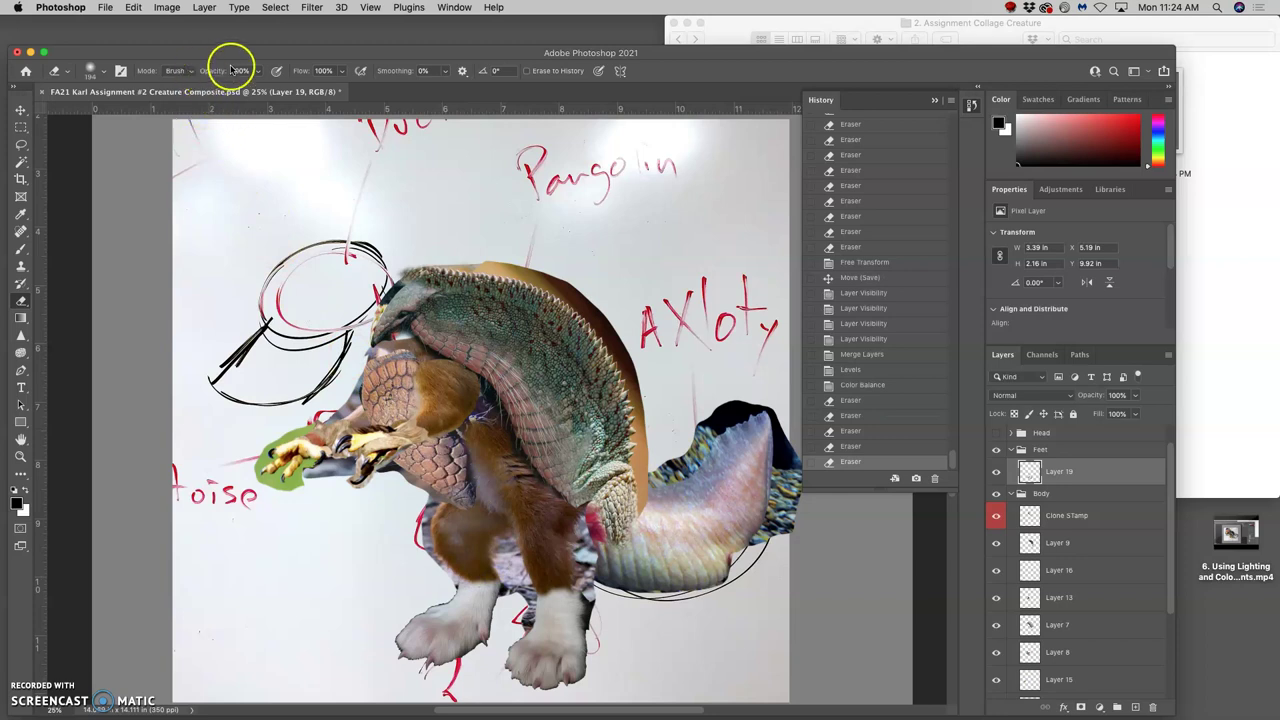
- Try to soften the left foot's upper edge with the Eraser at 36% opacity and 118 px size
drag(258, 74, 242, 91)
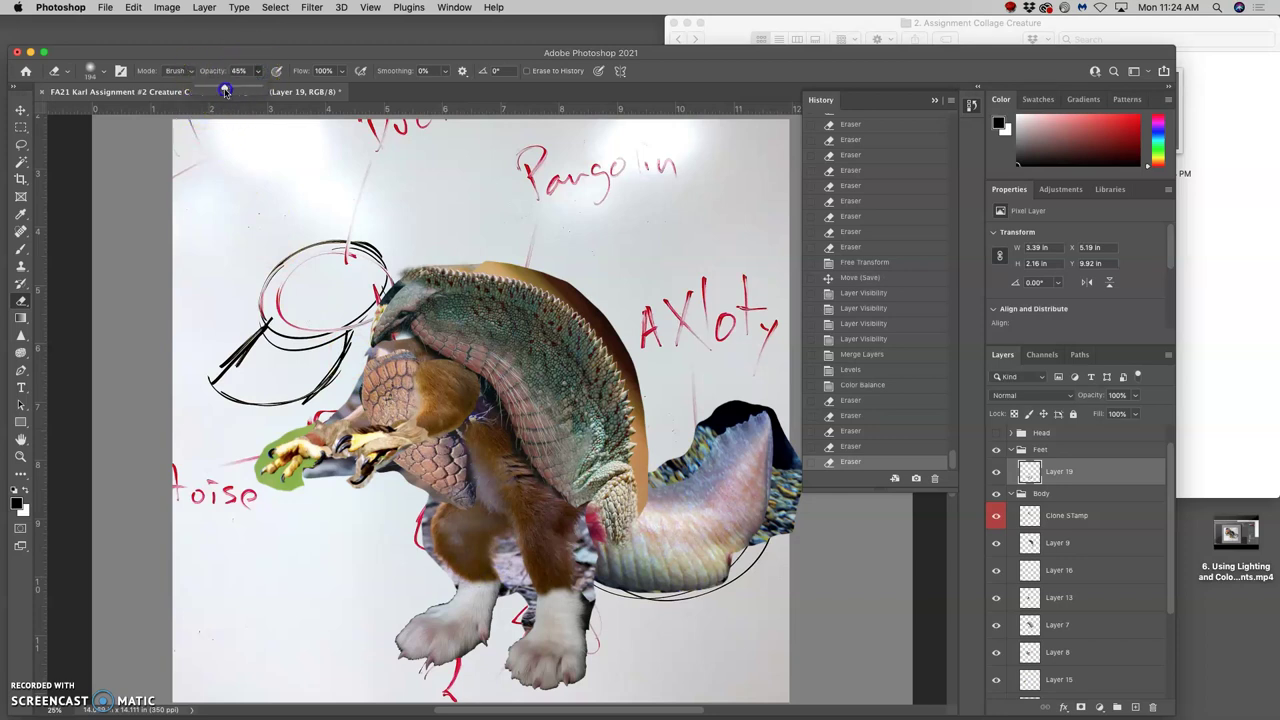
click(103, 71)
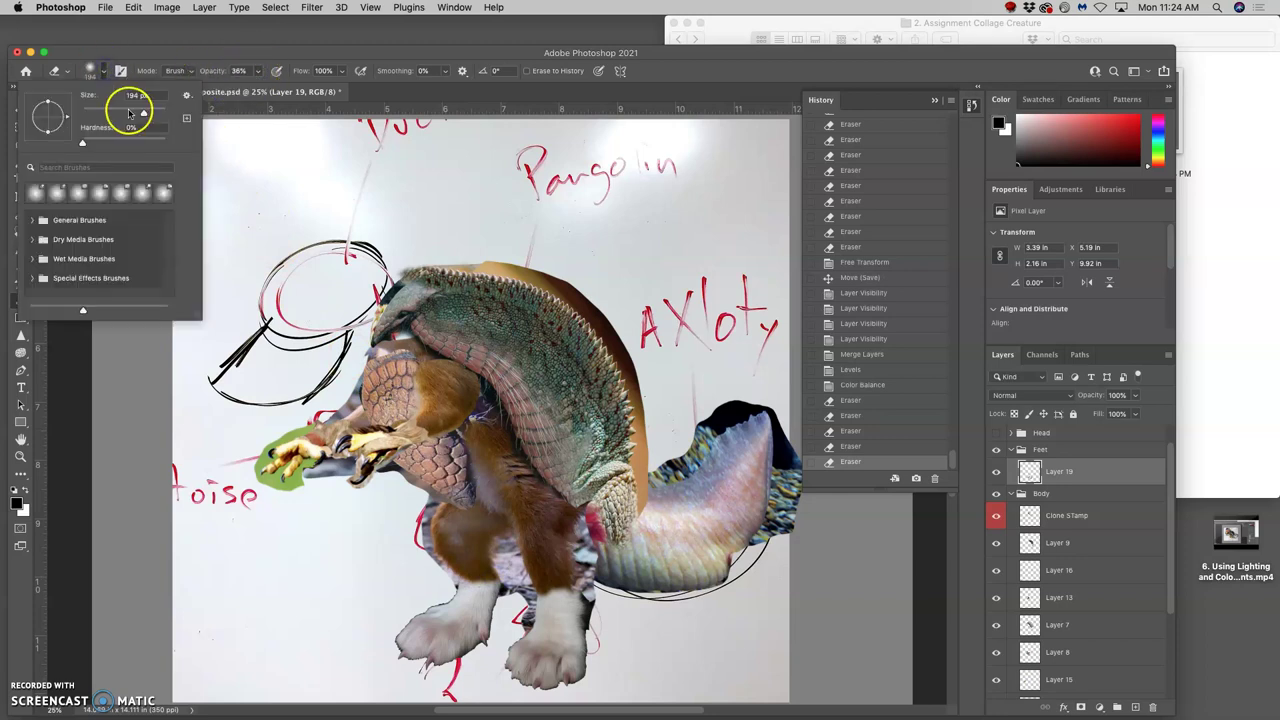
click(128, 111)
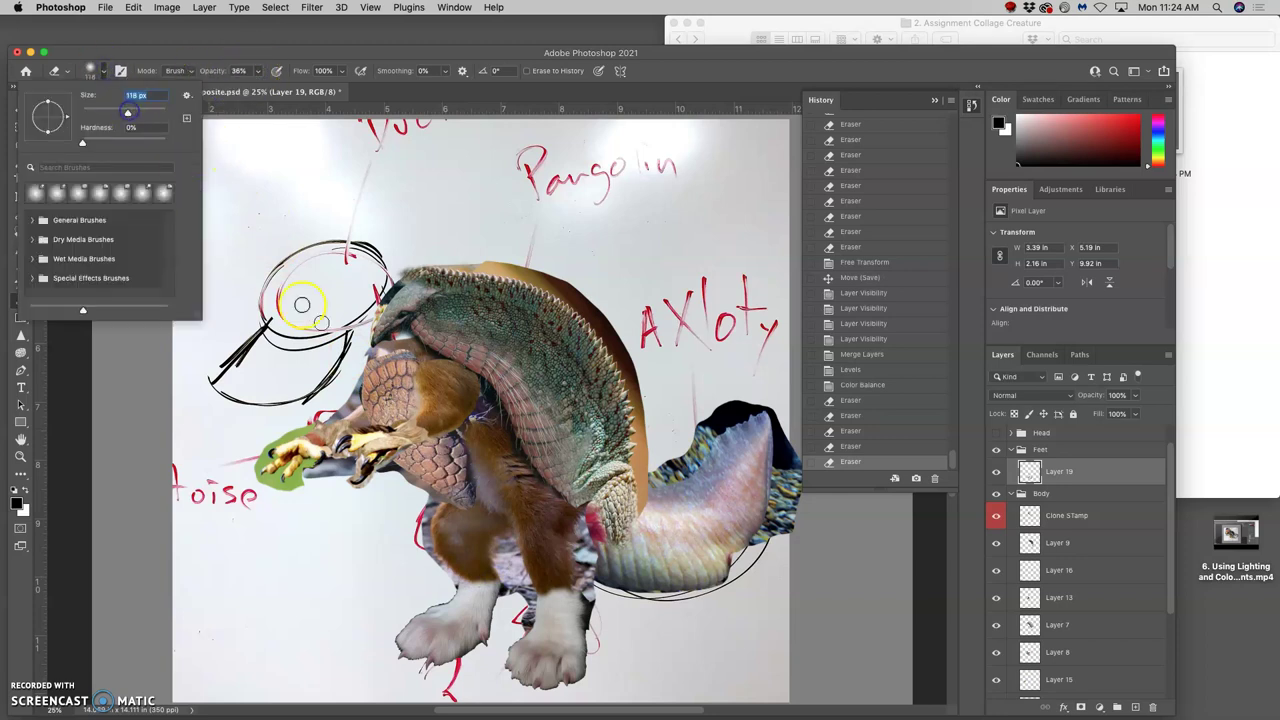
click(476, 581)
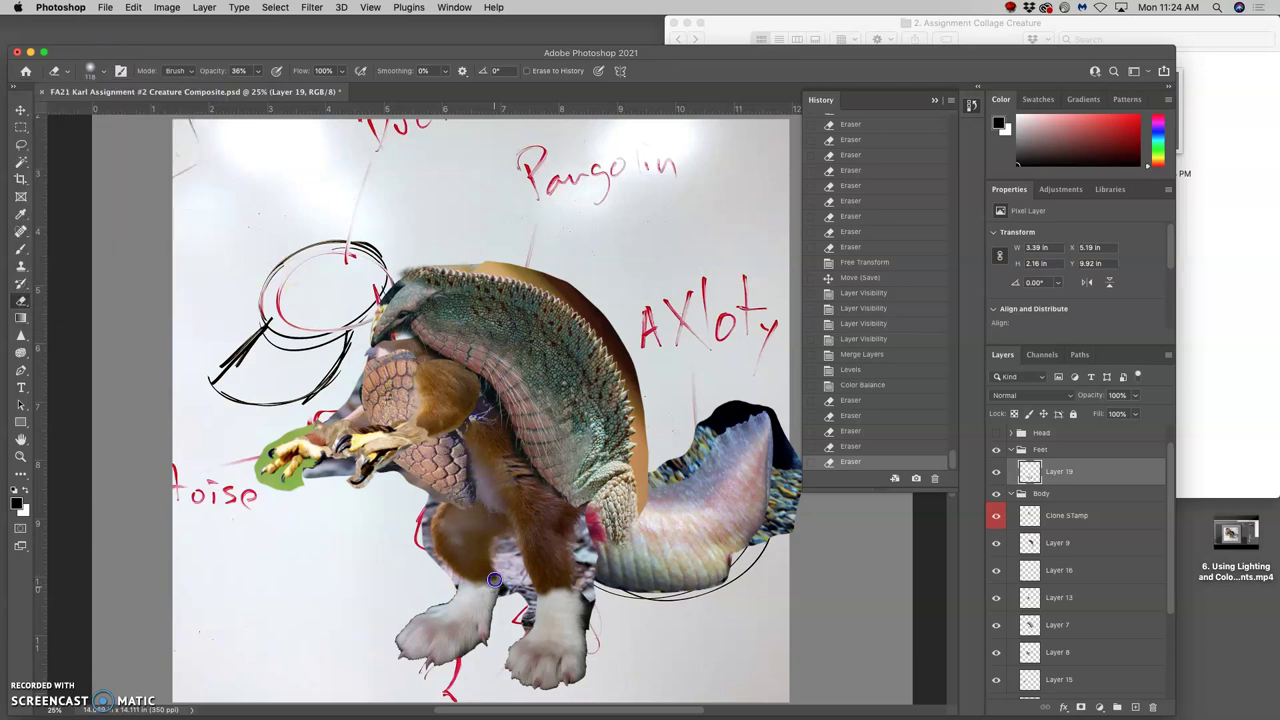
click(495, 580)
click(492, 582)
click(489, 584)
click(487, 585)
click(485, 587)
click(481, 591)
click(480, 590)
click(478, 590)
click(477, 589)
click(475, 588)
click(473, 587)
click(472, 586)
click(470, 585)
click(468, 584)
click(464, 582)
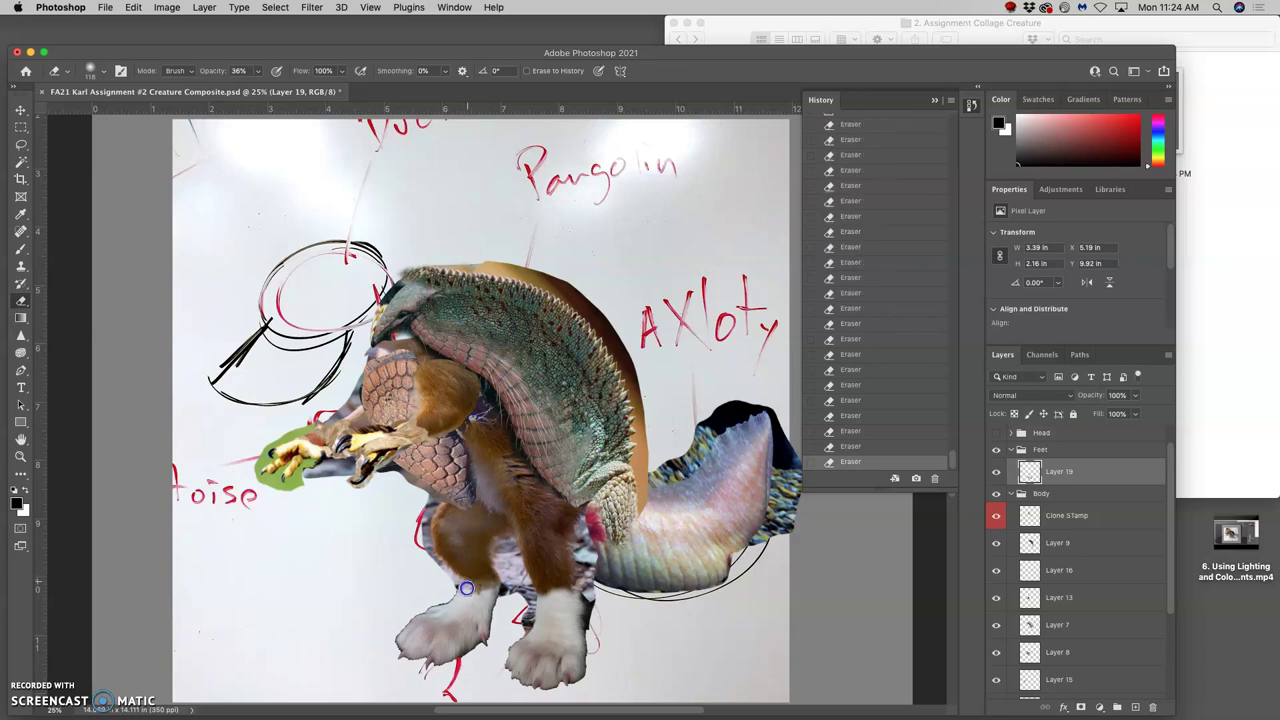
click(497, 572)
- Compare the left ankle with and without the last stroke, and step back through the history to undo the soft eraser strokes
key(super+z)
key(super+shift+z)
click(850, 446)
click(851, 431)
click(851, 416)
click(851, 400)
click(851, 385)
click(855, 308)
click(856, 262)
click(861, 232)
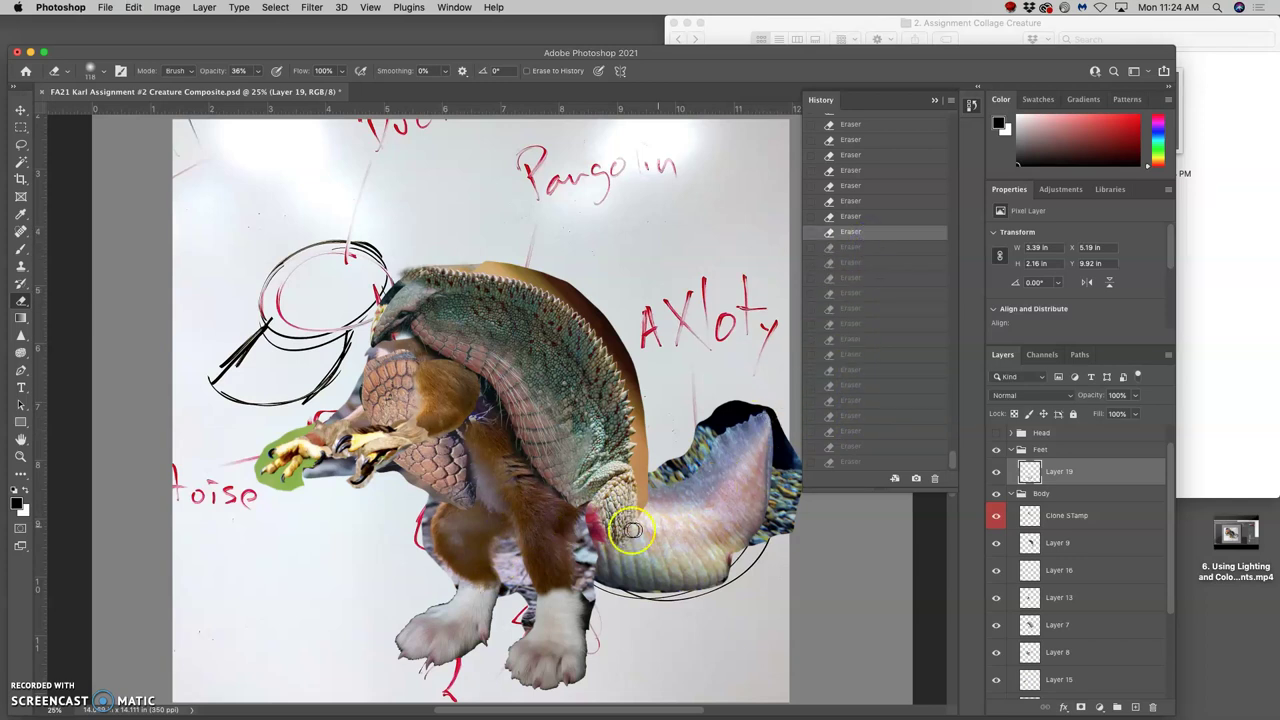
- Try erasing the left foot's upper edge again at 50% zoom, compare before and after, and revert the strokes through the history
key(super+plus)
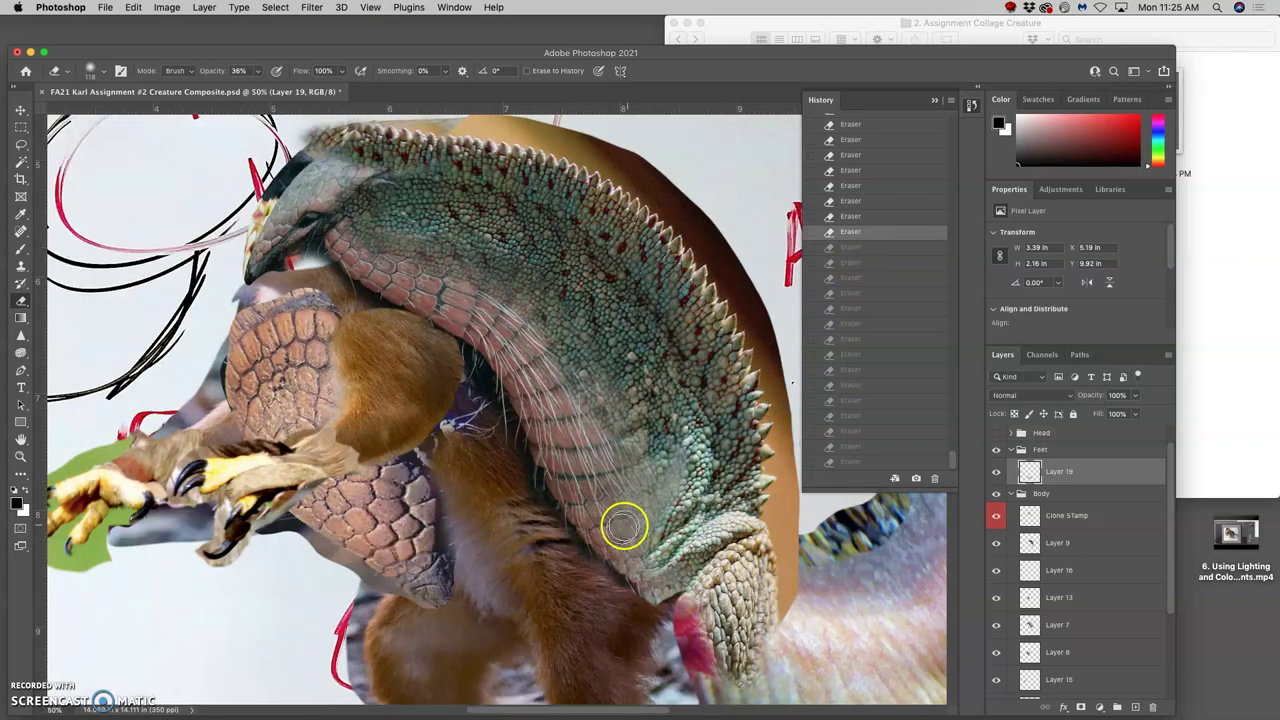
scroll(600, 530, down, 5)
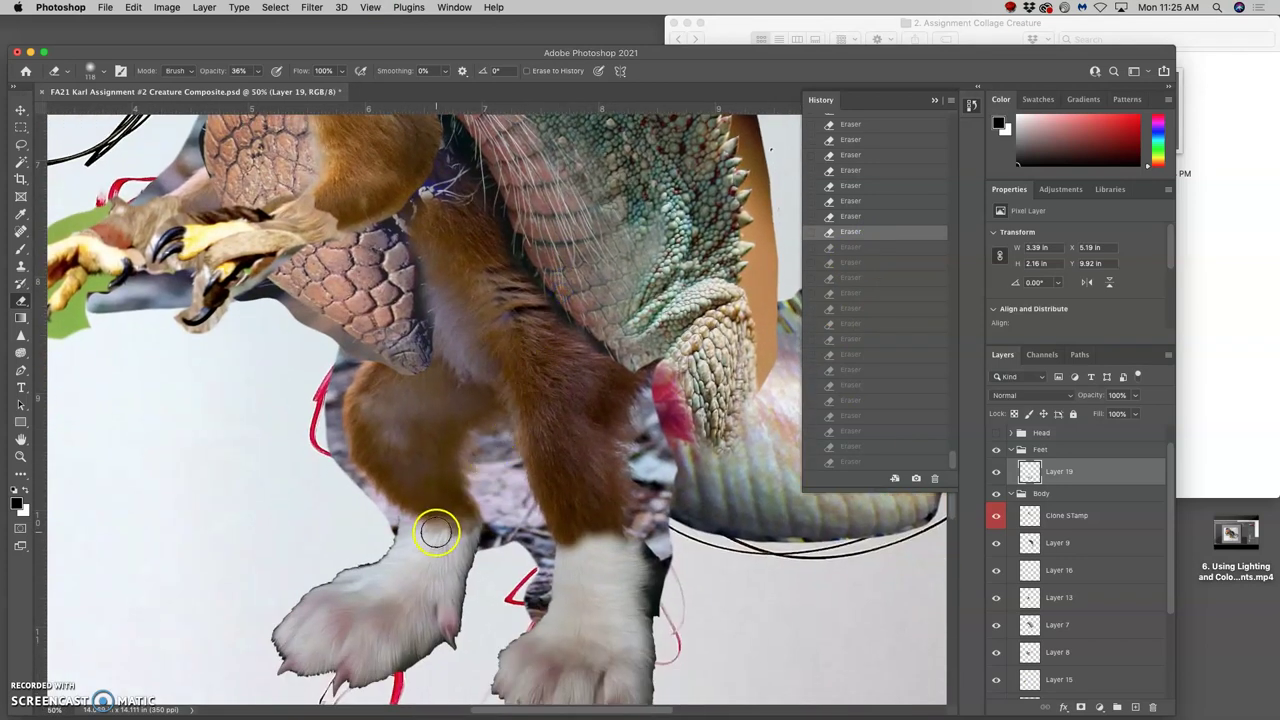
click(445, 541)
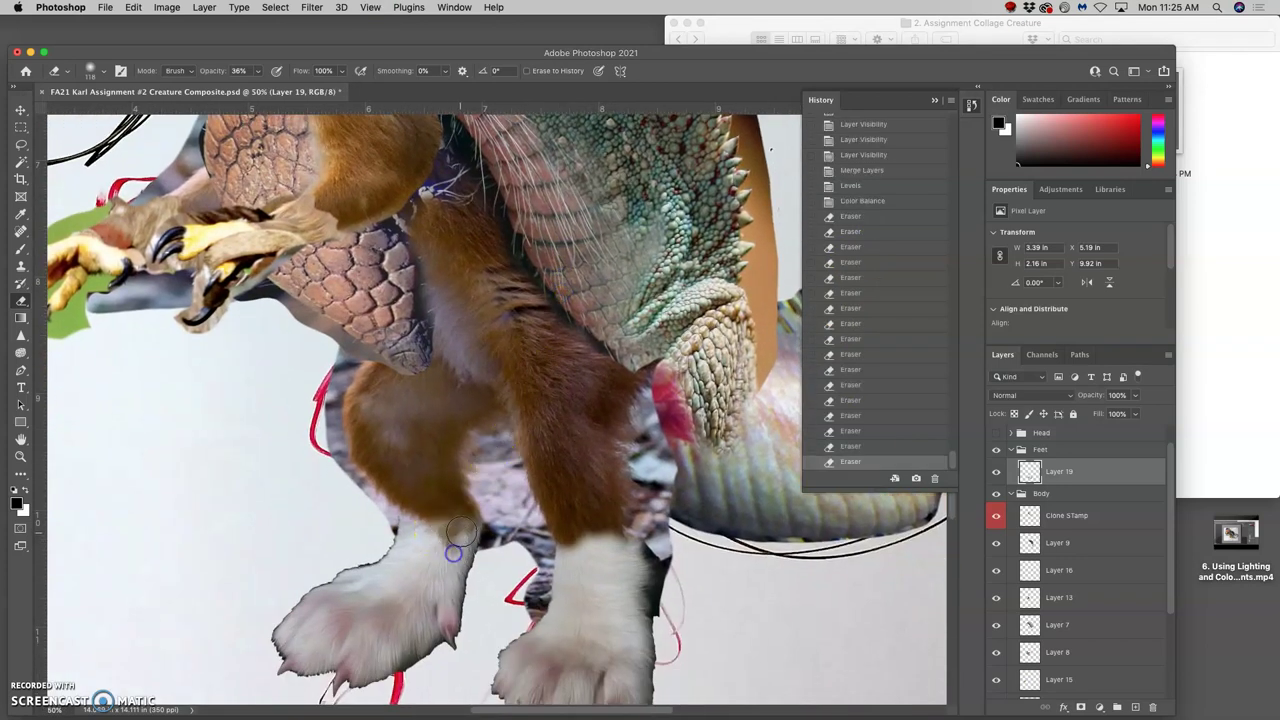
key(super+z)
key(super+shift+z)
key(super+z)
key(super+shift+z)
key(super+z)
drag(871, 330, 864, 248)
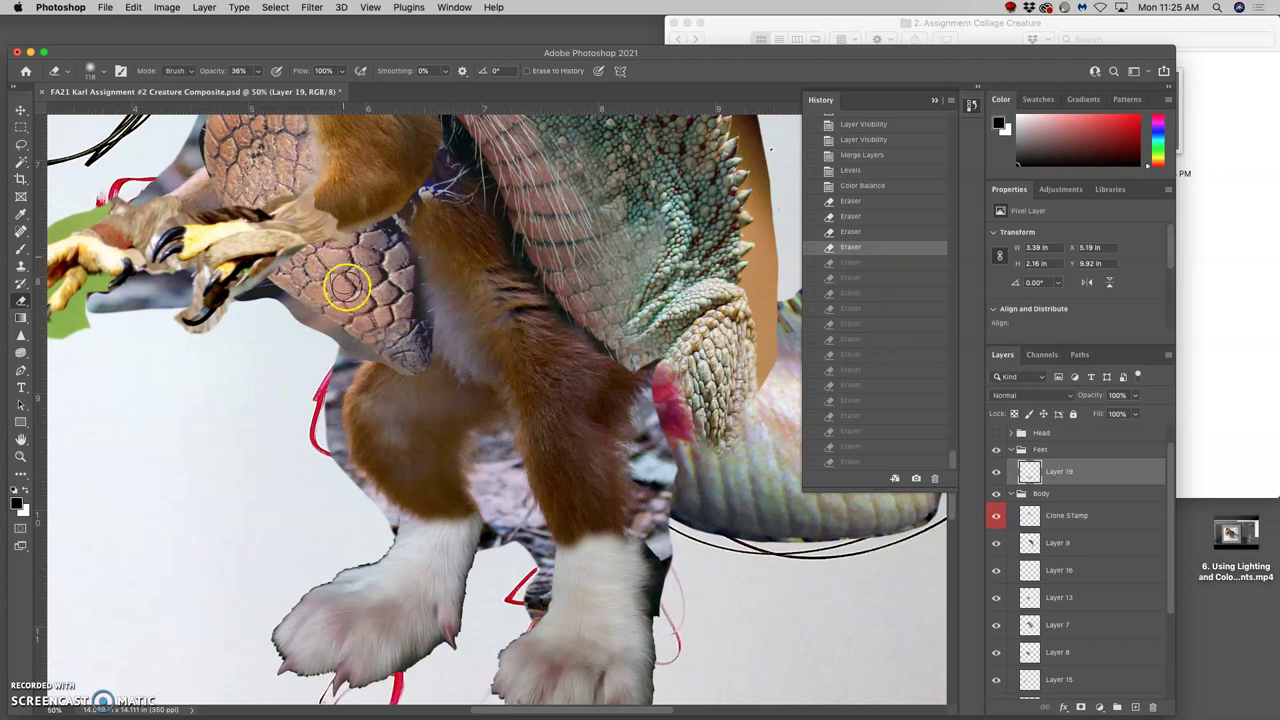
- Soften the right foot's upper edge on Layer 19 with the 118 px Eraser, using 8% opacity
click(597, 545)
click(257, 71)
click(611, 551)
click(598, 540)
click(602, 542)
click(608, 546)
click(607, 553)
click(607, 553)
click(610, 545)
click(610, 538)
click(604, 545)
click(612, 543)
click(610, 537)
click(614, 540)
click(619, 544)
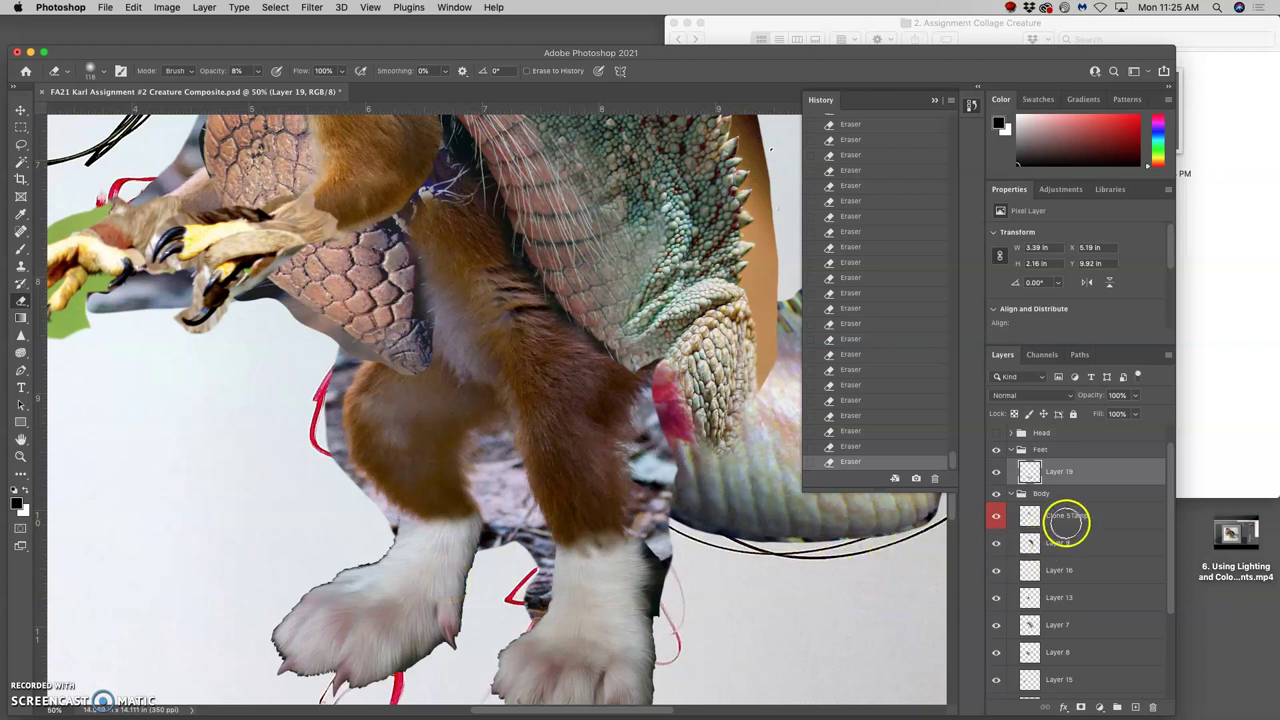
- Examine what the Clone STamp layer contributes by hiding and showing it repeatedly
click(1112, 513)
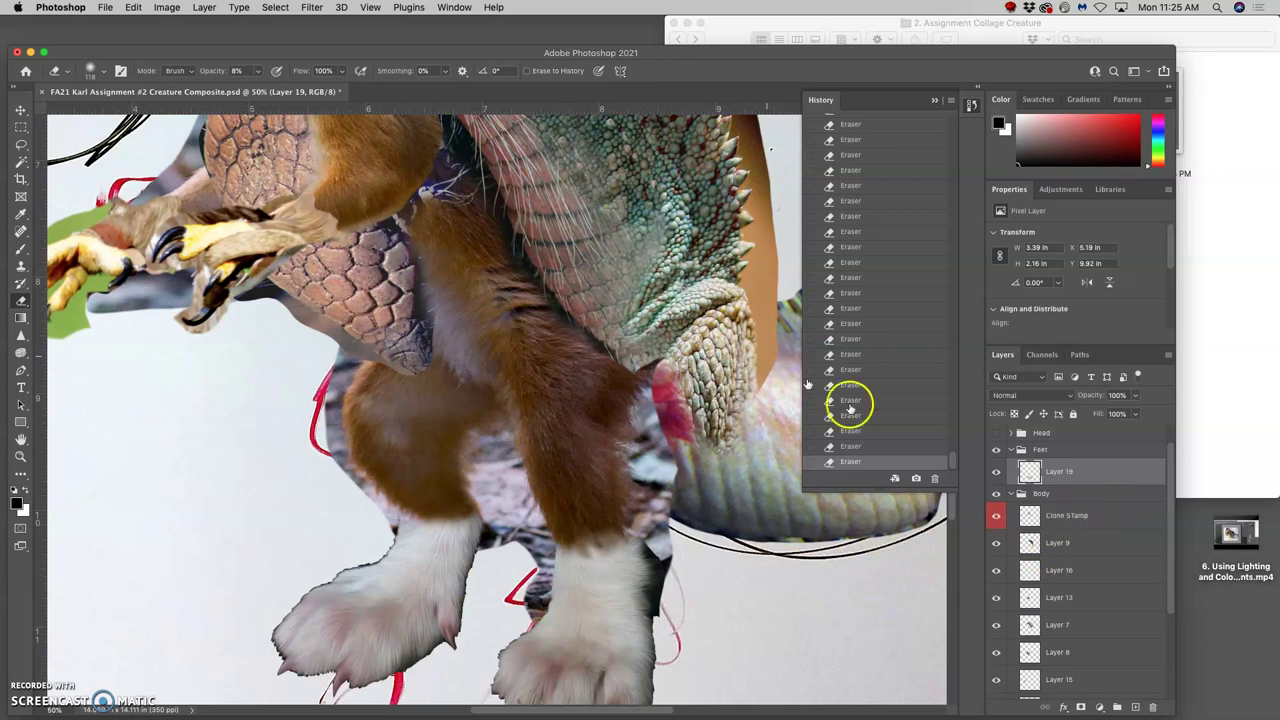
click(1089, 517)
click(995, 518)
click(995, 518)
click(995, 518)
click(995, 518)
click(995, 518)
click(995, 518)
- Clone brown leg fur over the left ankle on the Clone STamp layer, using the Clone Stamp at 100% opacity
click(1073, 521)
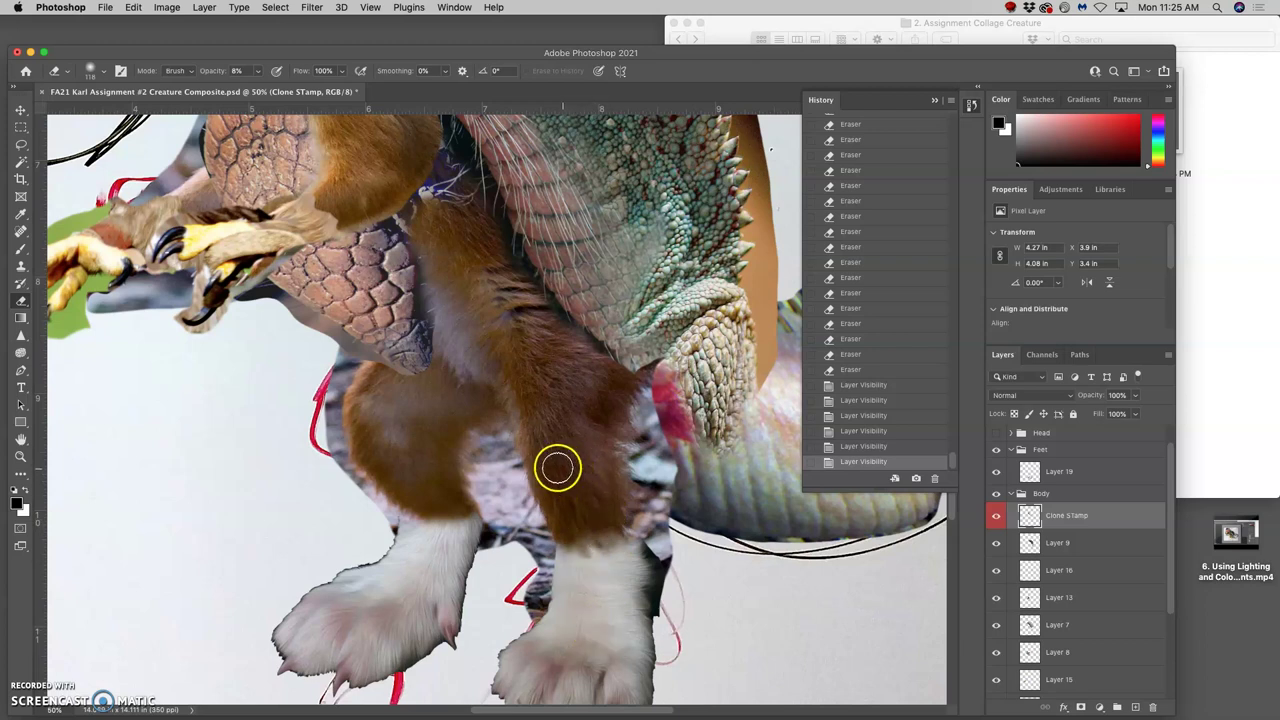
click(21, 266)
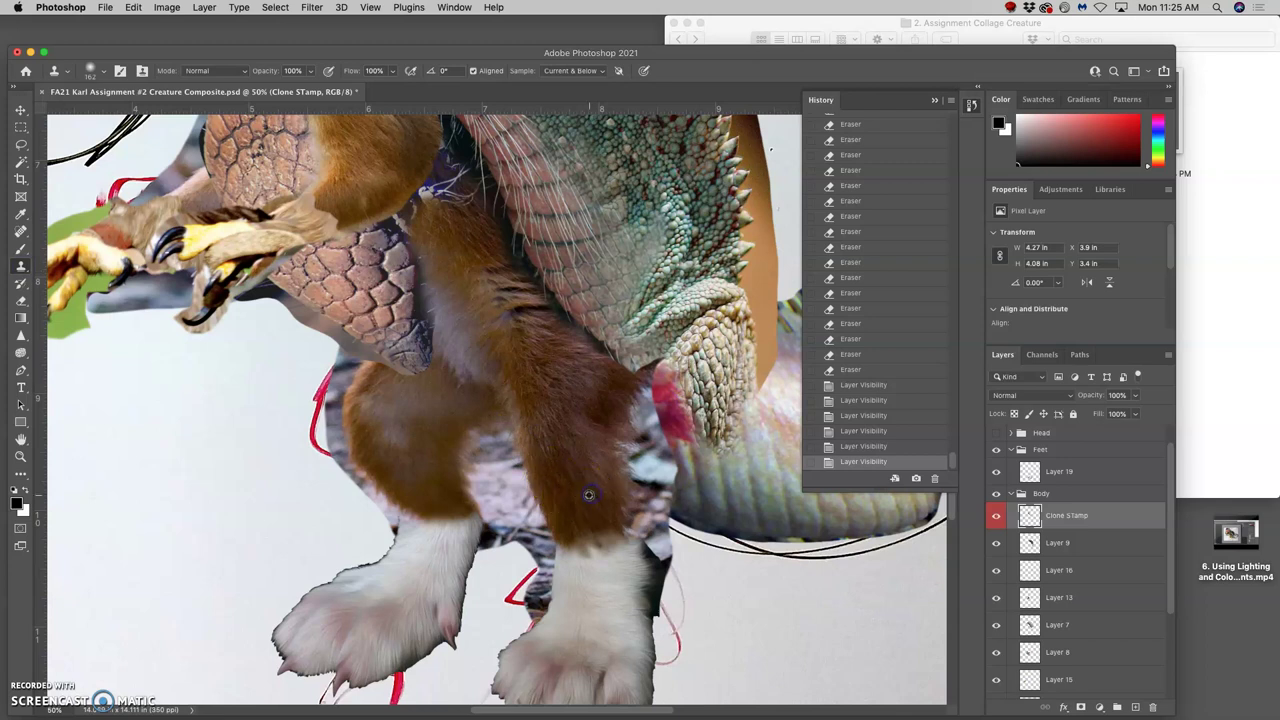
alt+click(466, 512)
click(425, 516)
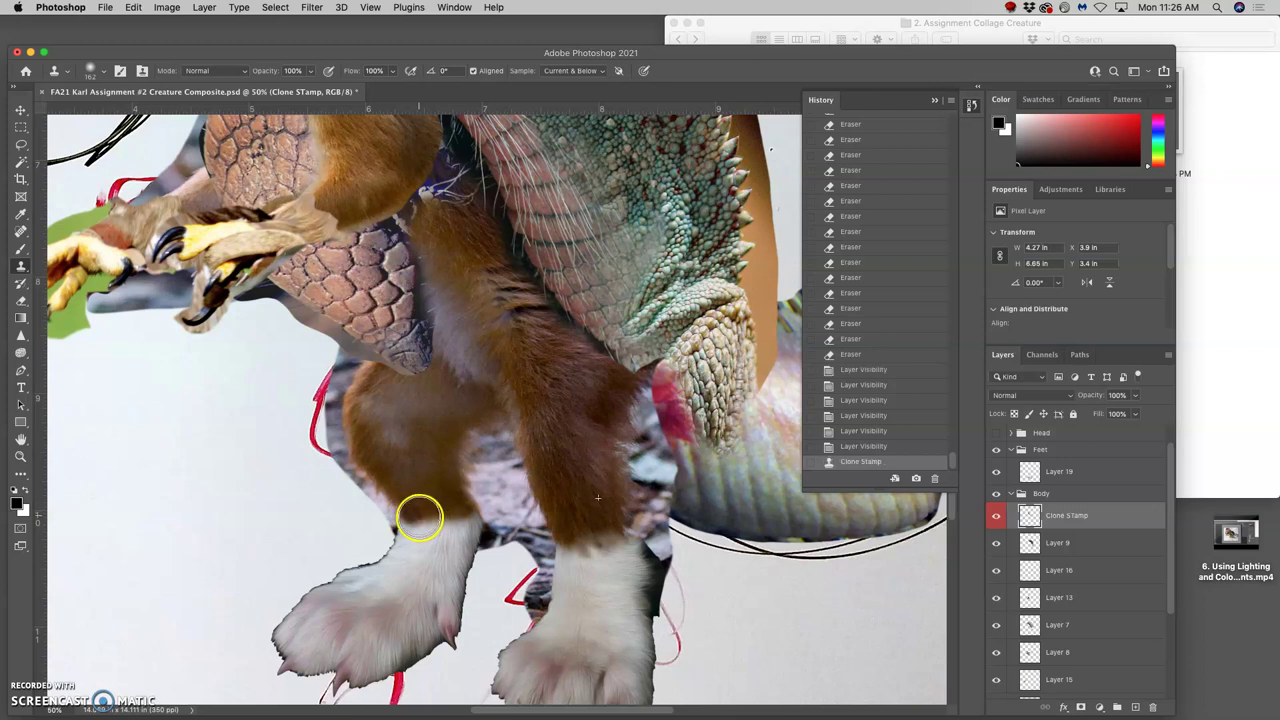
click(419, 517)
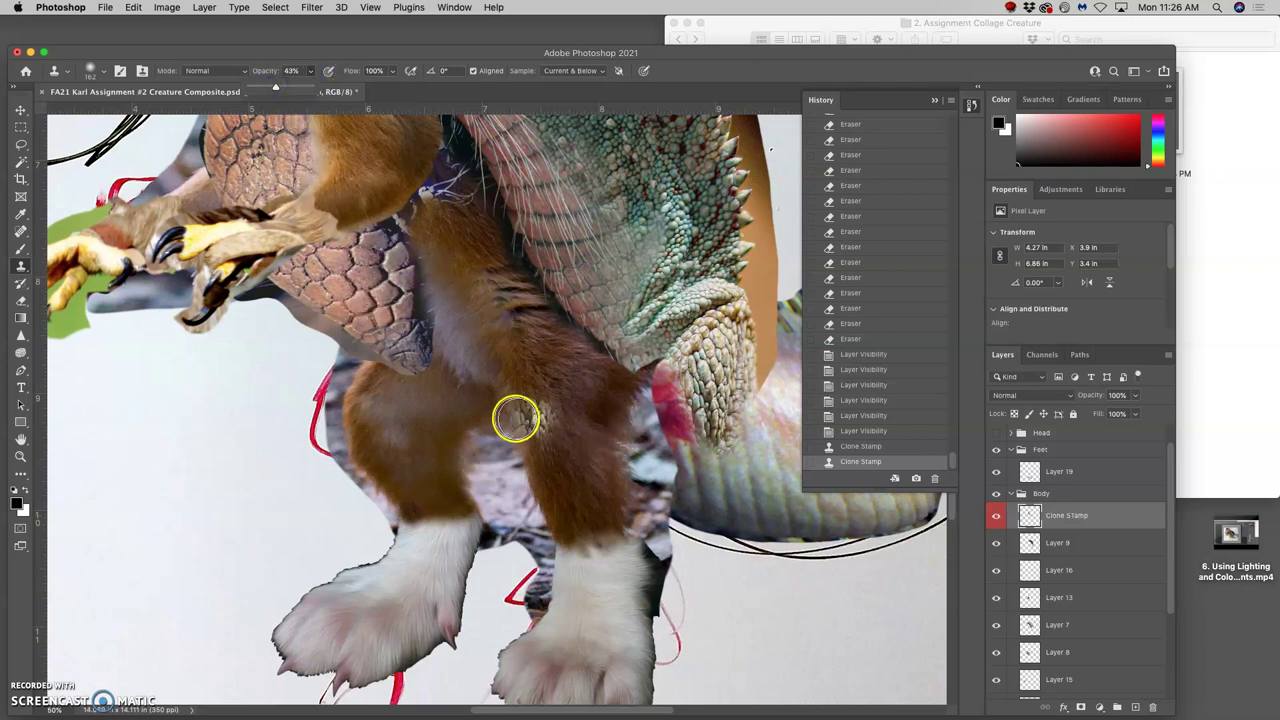
- Lower the Clone Stamp opacity to 43% and clone brown leg fur over the seams at both ankles
alt+click(557, 373)
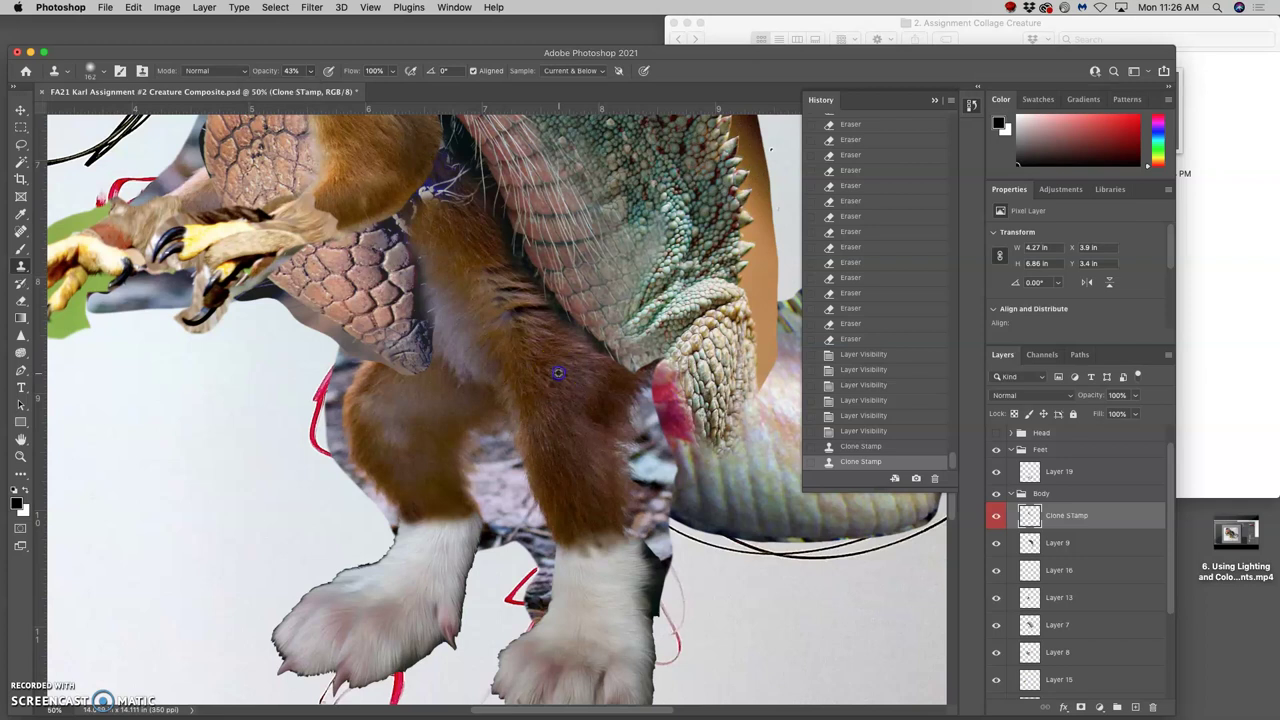
click(411, 514)
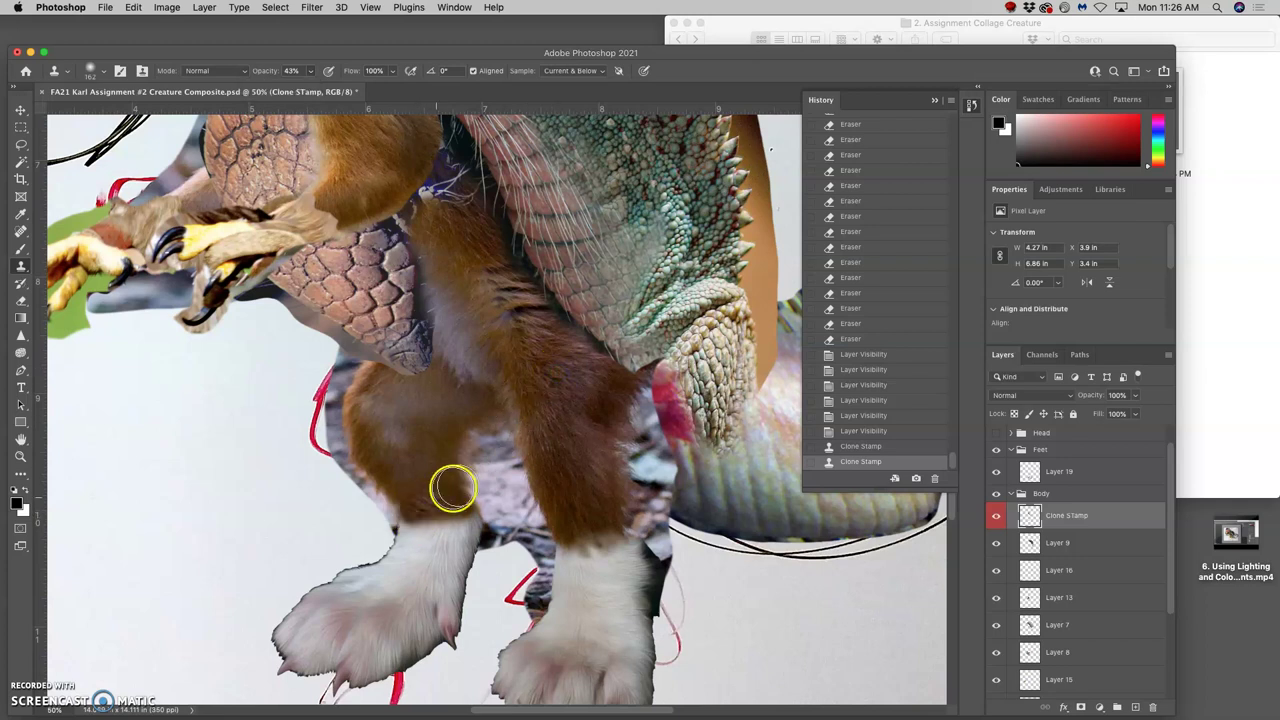
drag(593, 484, 602, 462)
mouse_move(453, 514)
mouse_down()
mouse_move(403, 497)
mouse_move(411, 530)
mouse_up()
click(411, 530)
mouse_move(611, 414)
mouse_down()
mouse_move(575, 353)
mouse_move(594, 540)
mouse_move(609, 537)
mouse_up()
click(609, 540)
click(609, 542)
click(591, 538)
click(587, 539)
click(585, 544)
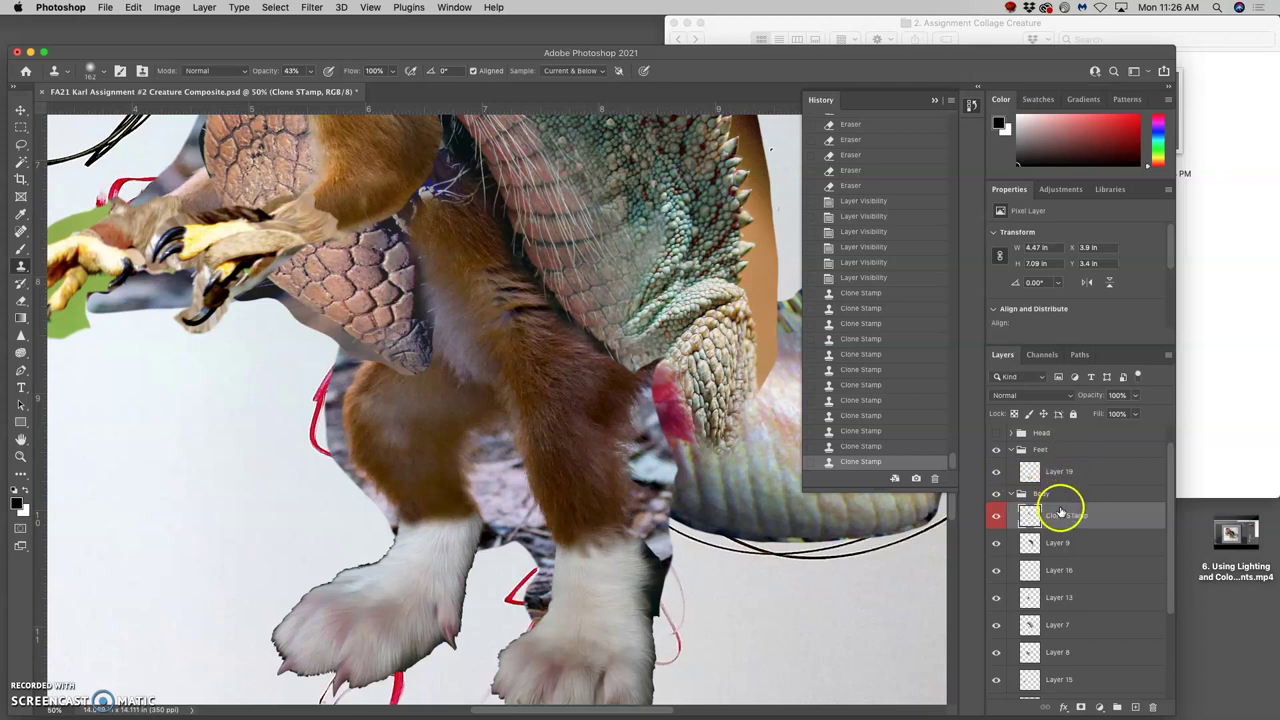
- Move the Clone STamp layer above Layer 19 in the Feet group and clone brown fur over the right ankle seam
drag(1059, 515, 1058, 468)
alt+click(580, 435)
mouse_move(600, 554)
mouse_down()
mouse_move(584, 563)
mouse_move(563, 534)
mouse_move(564, 551)
mouse_up()
mouse_move(577, 417)
mouse_down()
mouse_move(594, 409)
mouse_move(606, 432)
mouse_up()
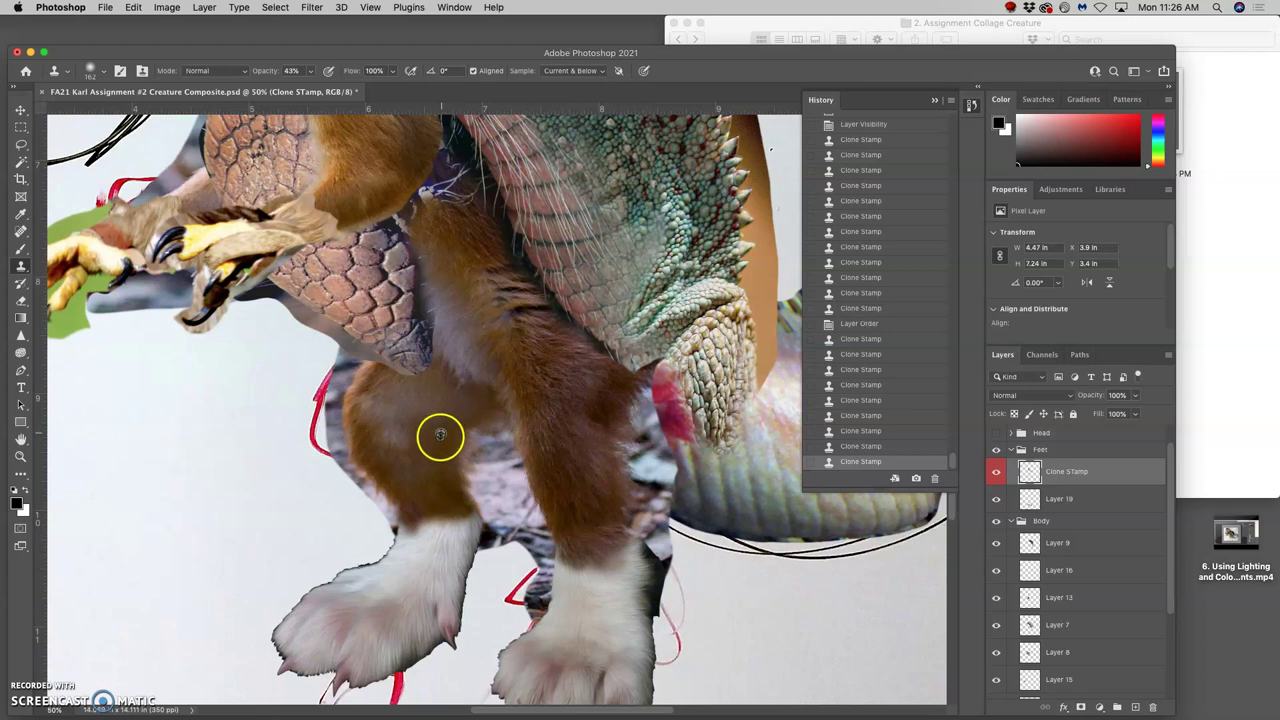
- Clone brown fur from the legs across the left ankle seam on the Clone STamp layer at 43% opacity
click(422, 533)
click(420, 530)
click(422, 522)
mouse_move(413, 516)
mouse_down()
mouse_move(443, 414)
mouse_move(443, 449)
mouse_up()
alt+click(570, 365)
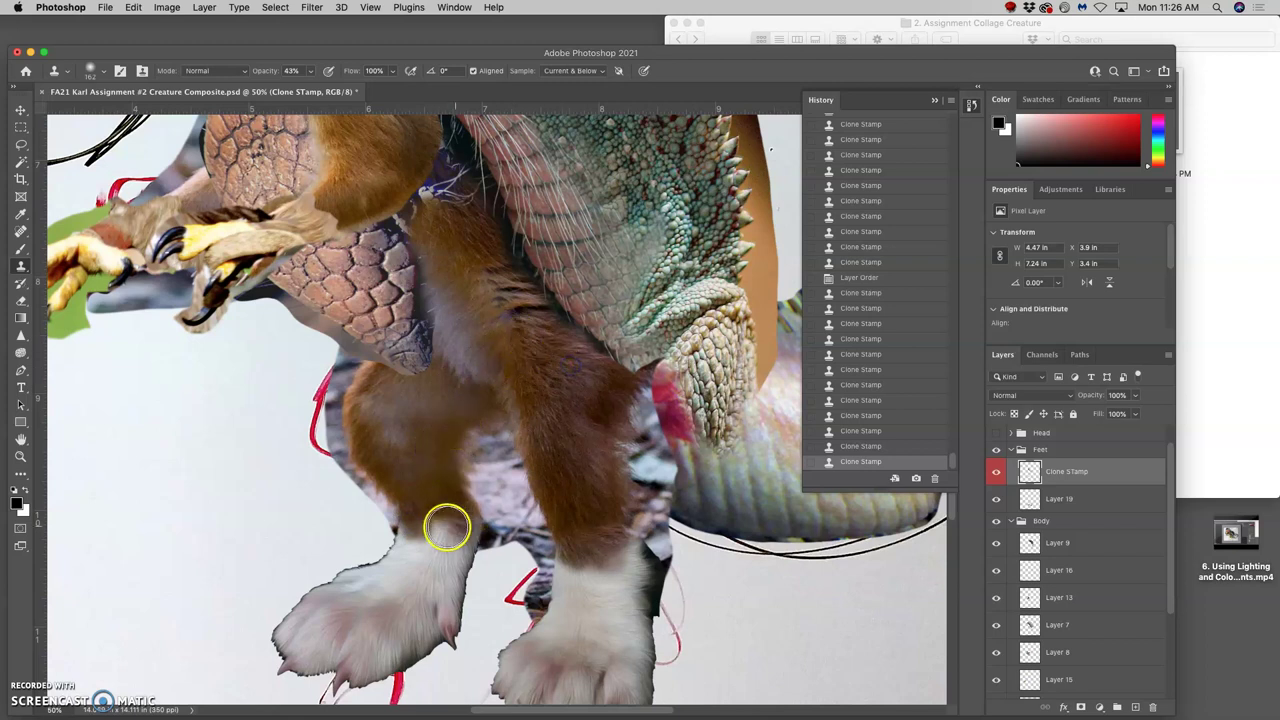
click(442, 528)
mouse_move(439, 520)
mouse_down()
mouse_move(442, 576)
mouse_move(481, 478)
mouse_move(521, 432)
mouse_move(513, 464)
mouse_move(473, 499)
mouse_up()
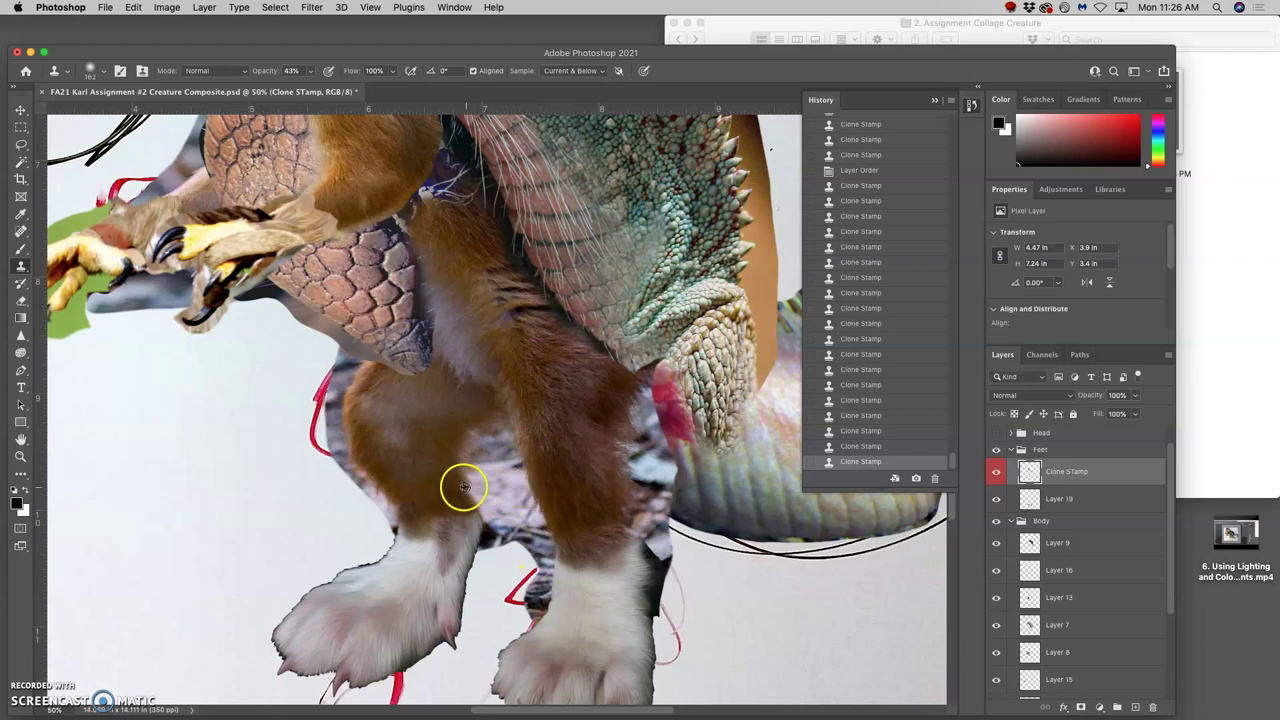
click(455, 523)
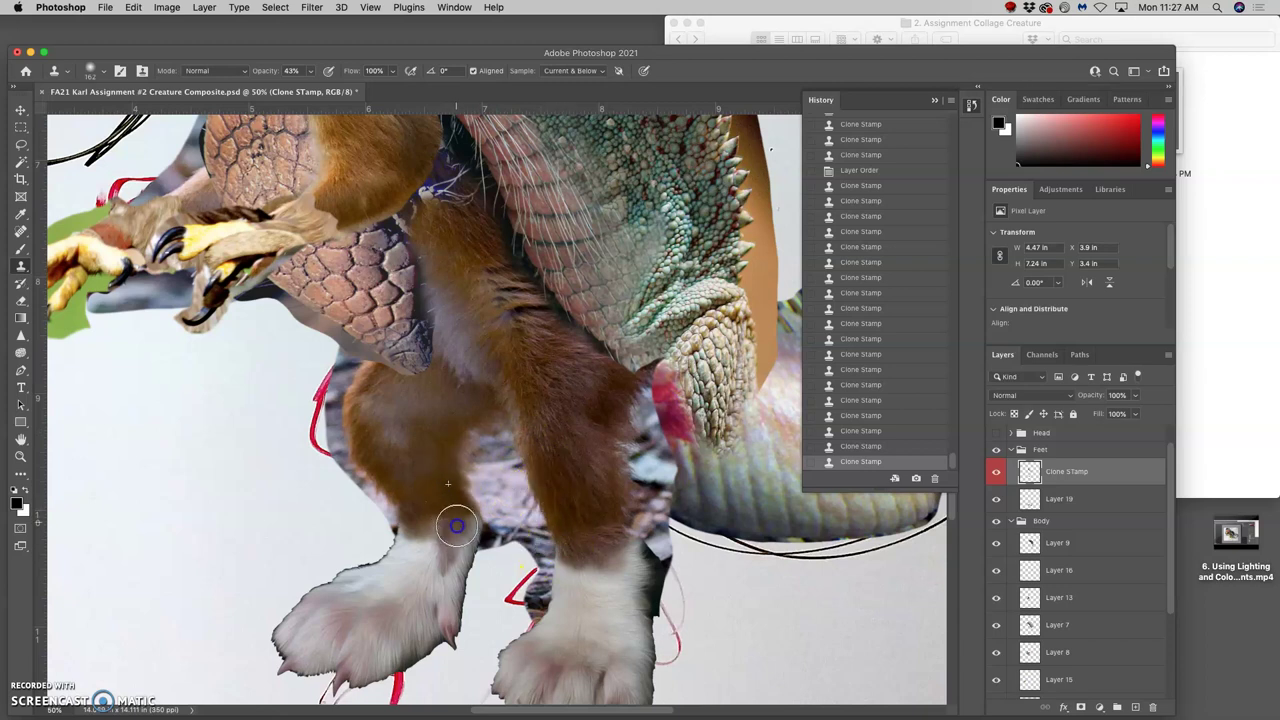
- Blend more cloned fur into the tops of both feet, undoing one stroke on the left ankle and resampling from the right leg
click(542, 532)
drag(584, 476, 588, 529)
click(413, 545)
drag(412, 545, 400, 559)
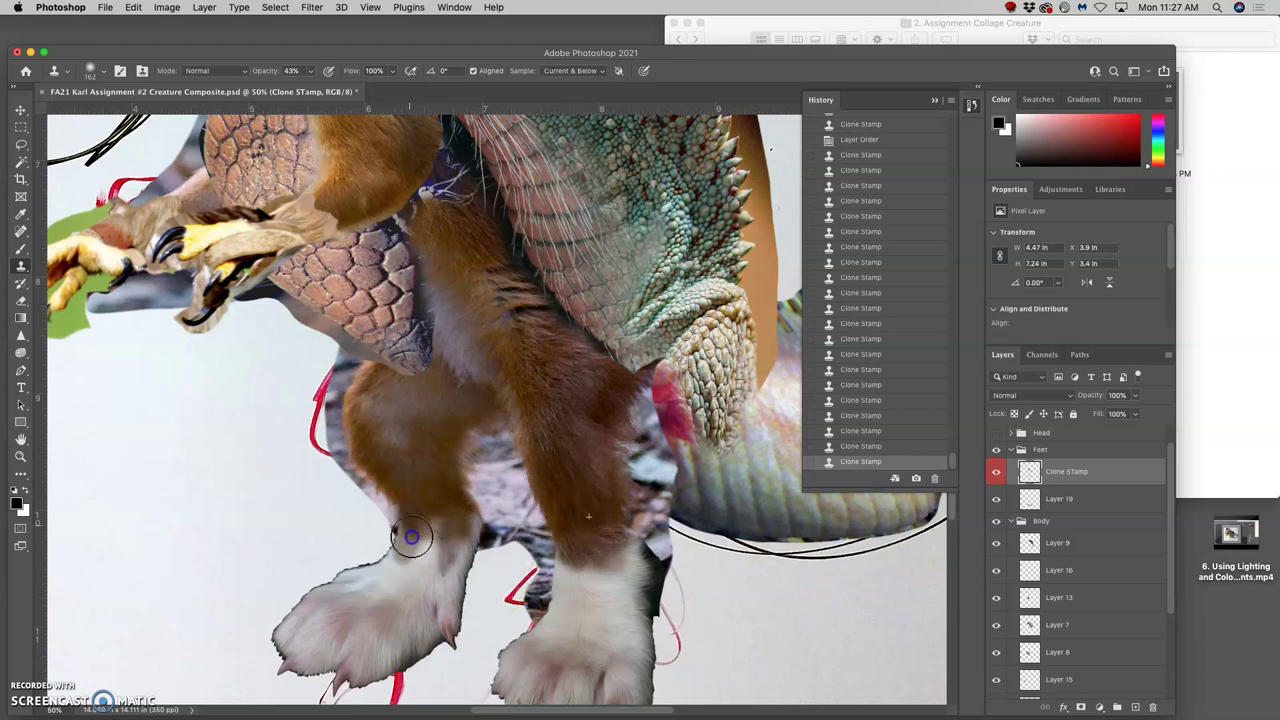
click(412, 545)
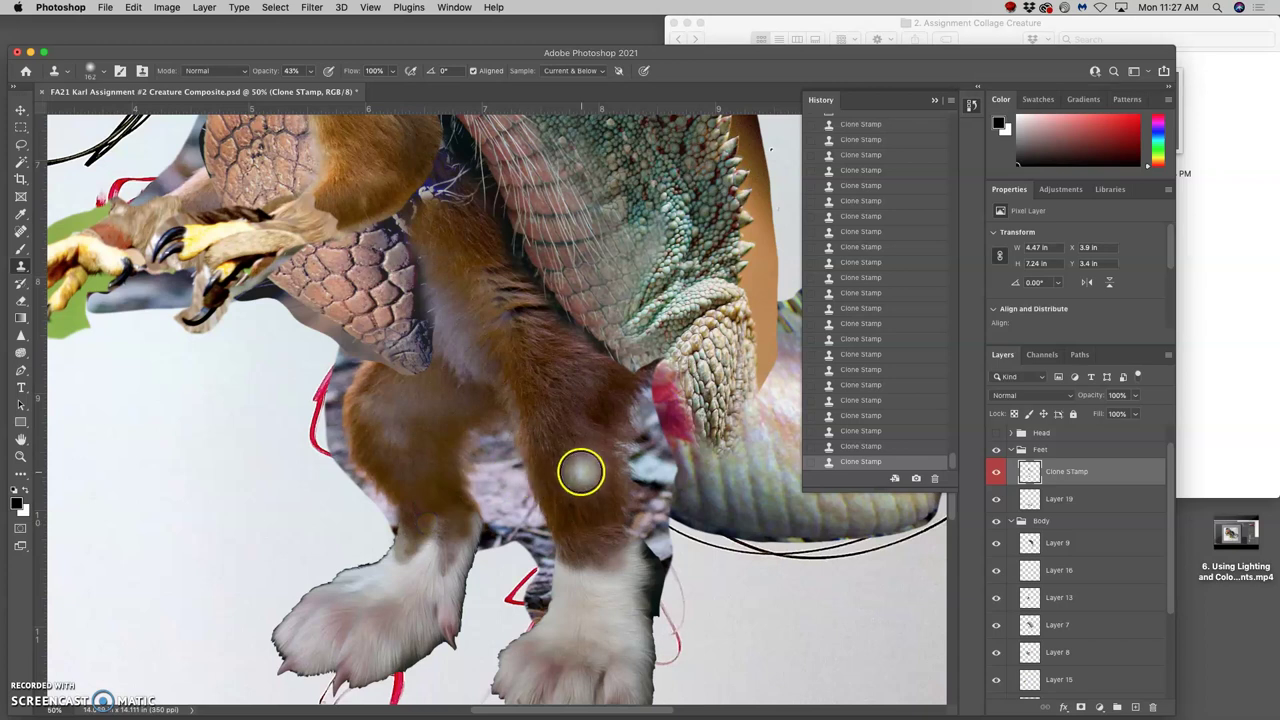
key(super+z)
alt+click(600, 440)
mouse_move(426, 535)
mouse_down()
mouse_move(404, 557)
mouse_move(426, 530)
mouse_move(390, 561)
mouse_move(431, 515)
mouse_move(420, 544)
mouse_up()
click(636, 523)
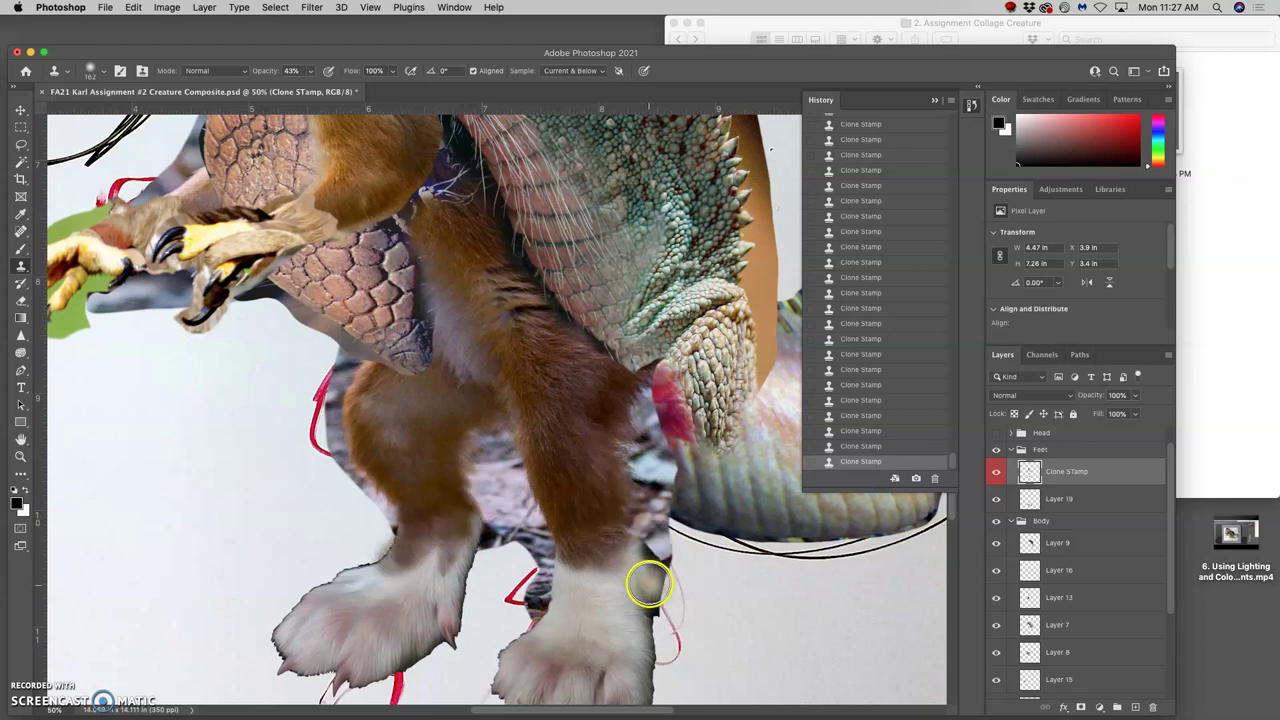
- Clone brown leg fur farther down over the white top of the right foot on the Clone STamp layer
mouse_move(580, 463)
mouse_down()
mouse_move(591, 480)
mouse_move(592, 431)
mouse_move(586, 440)
mouse_move(571, 392)
mouse_up()
mouse_move(620, 550)
mouse_down()
mouse_move(608, 577)
mouse_move(586, 577)
mouse_move(591, 593)
mouse_up()
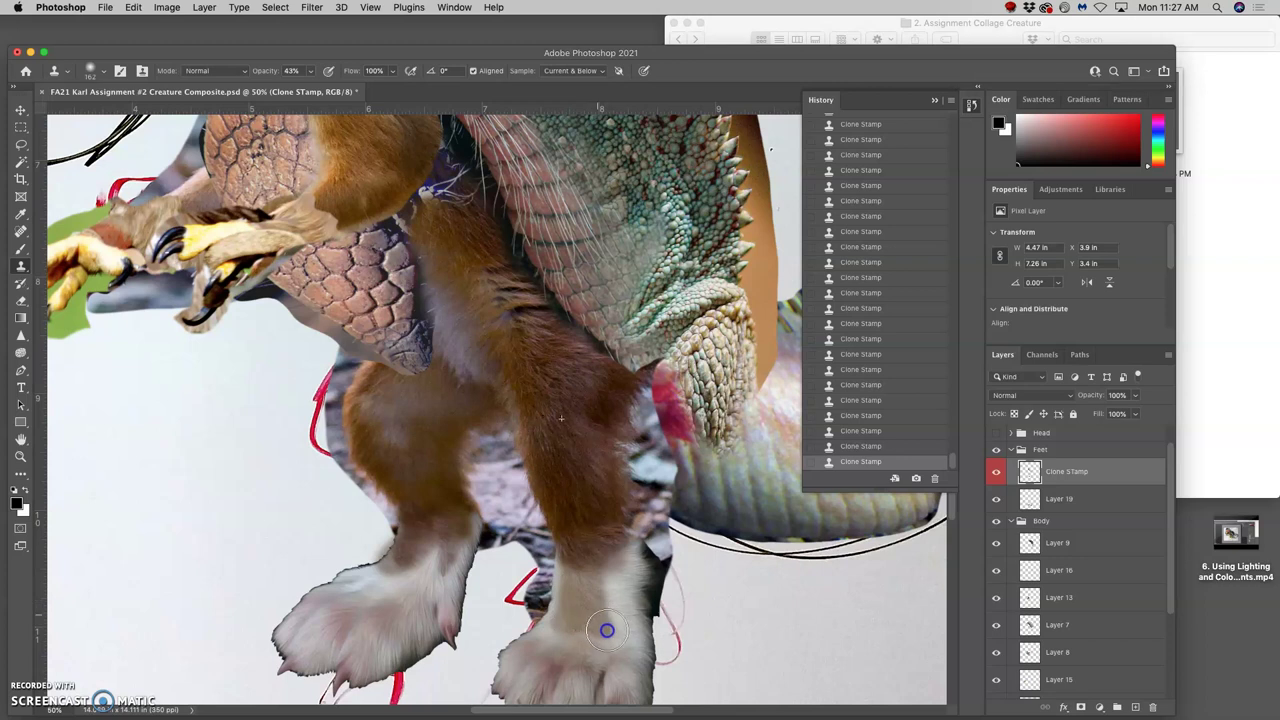
mouse_move(605, 606)
mouse_down()
mouse_move(606, 574)
mouse_move(623, 561)
mouse_move(582, 579)
mouse_move(589, 609)
mouse_up()
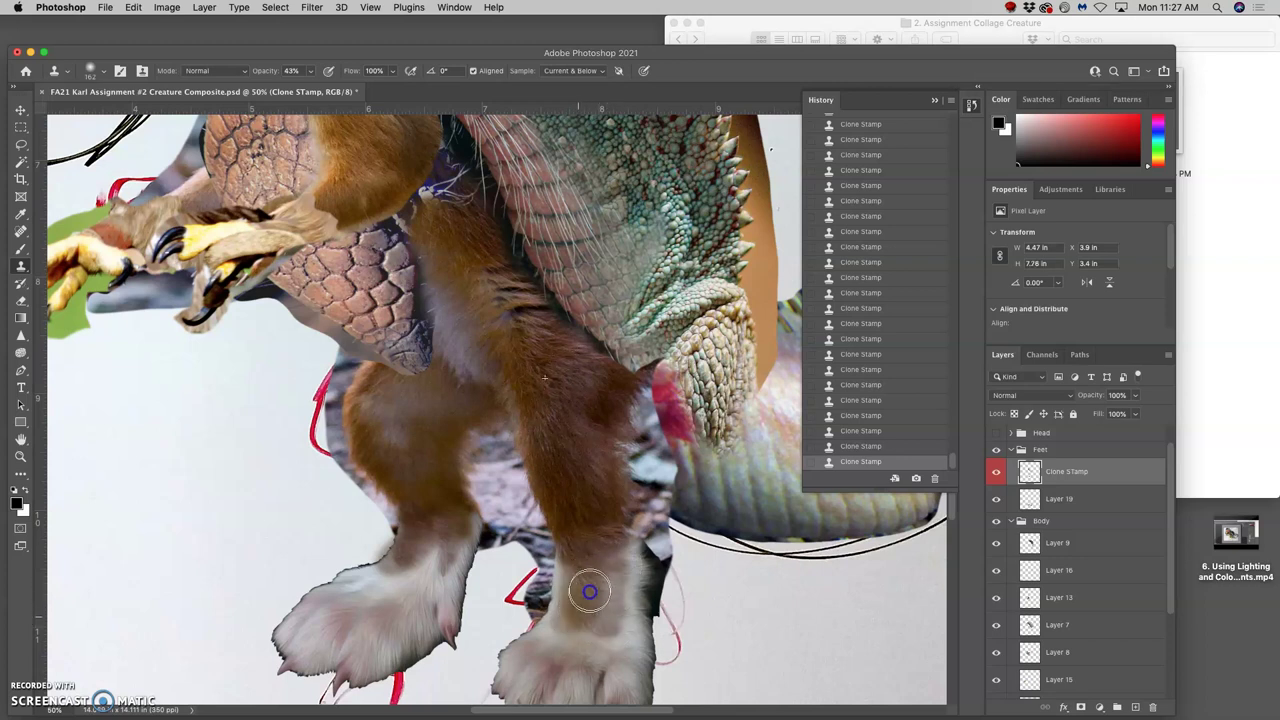
mouse_move(611, 543)
mouse_down()
mouse_move(625, 640)
mouse_move(707, 532)
mouse_move(601, 565)
mouse_move(463, 476)
mouse_move(471, 420)
mouse_move(560, 384)
mouse_move(529, 361)
mouse_move(501, 307)
mouse_move(545, 393)
mouse_move(504, 298)
mouse_move(554, 396)
mouse_move(500, 320)
mouse_move(471, 237)
mouse_move(466, 248)
mouse_move(398, 195)
mouse_move(370, 135)
mouse_move(411, 553)
mouse_move(367, 590)
mouse_move(428, 552)
mouse_up()
drag(578, 624, 622, 577)
key(super+minus)
key(super+minus)
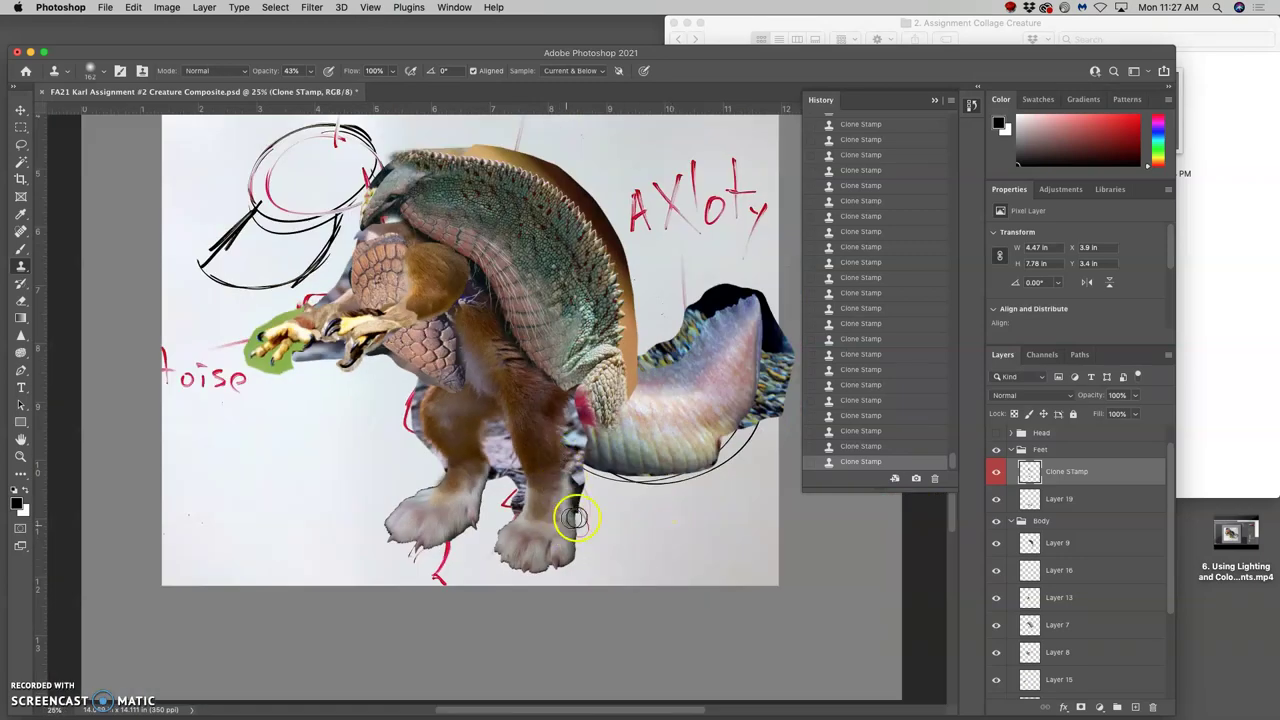
- Soften the cloned fur on the tops and edges of both feet with the Eraser at 8% opacity on the Clone STamp layer
key(super+equal)
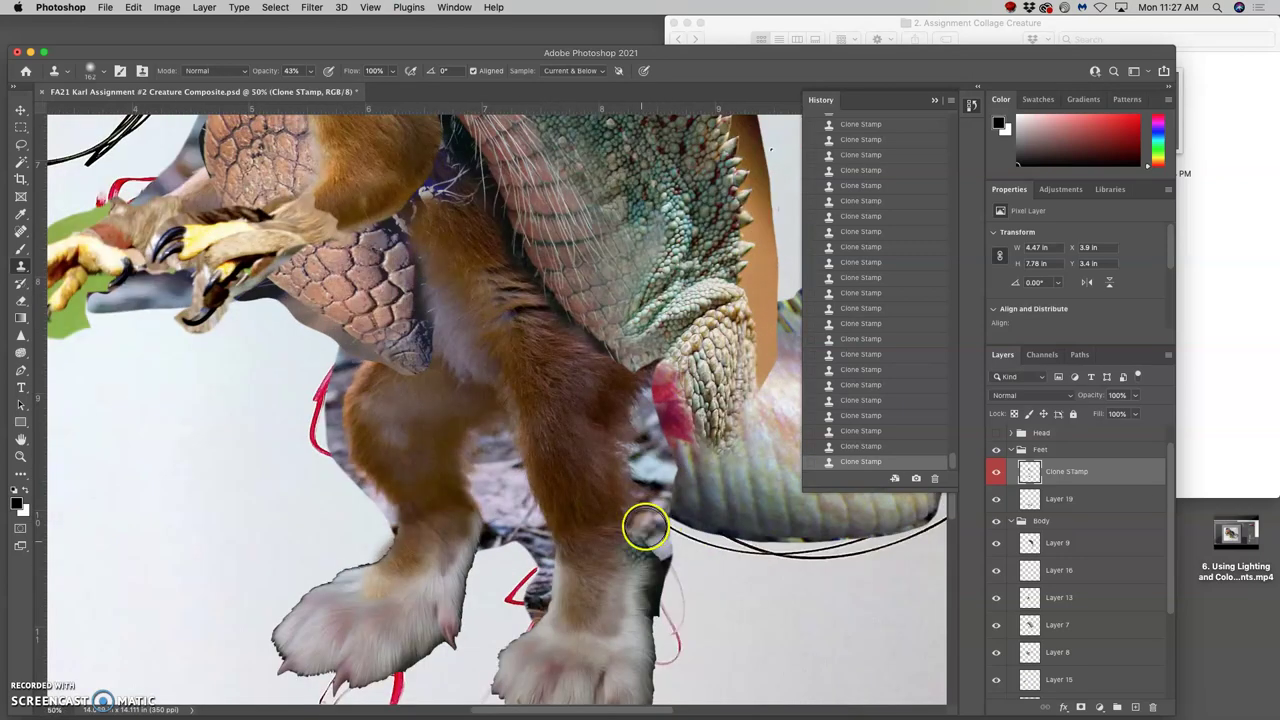
click(21, 301)
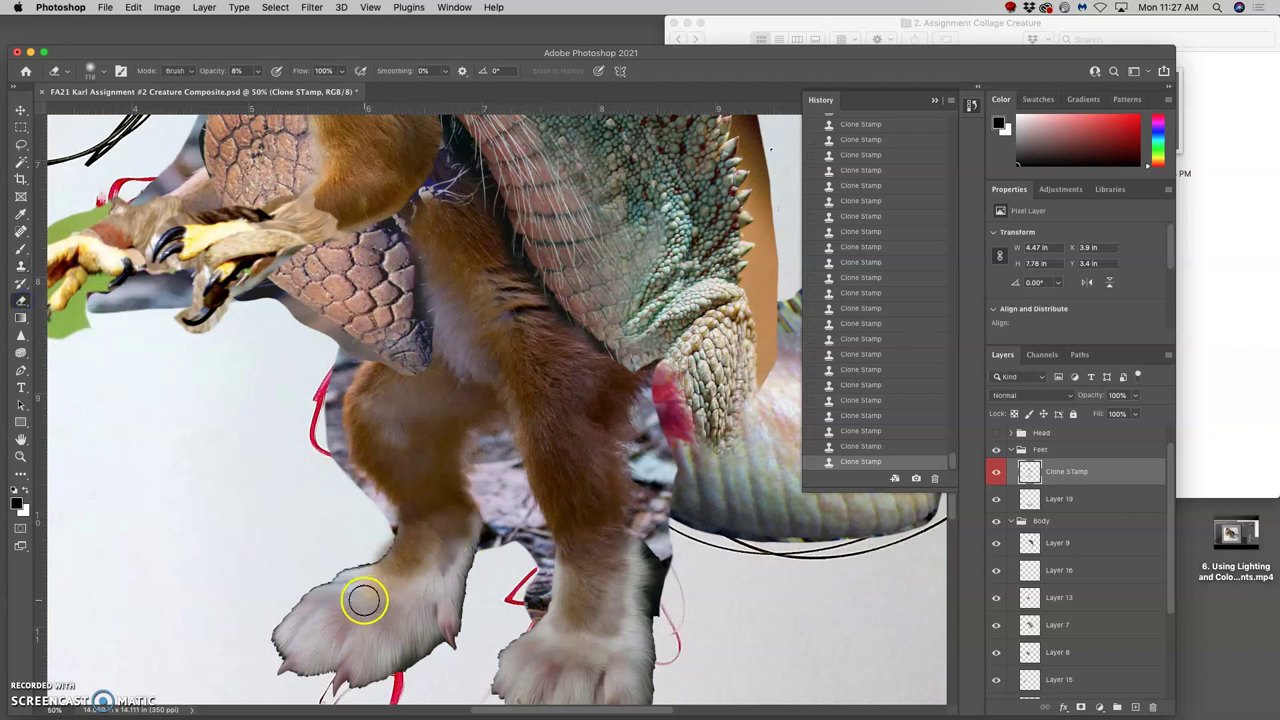
mouse_move(363, 600)
mouse_down()
mouse_move(369, 580)
mouse_move(388, 590)
mouse_up()
mouse_move(390, 591)
mouse_down()
mouse_move(404, 597)
mouse_move(412, 577)
mouse_up()
drag(410, 579, 402, 585)
mouse_move(400, 587)
mouse_down()
mouse_move(371, 580)
mouse_move(415, 599)
mouse_up()
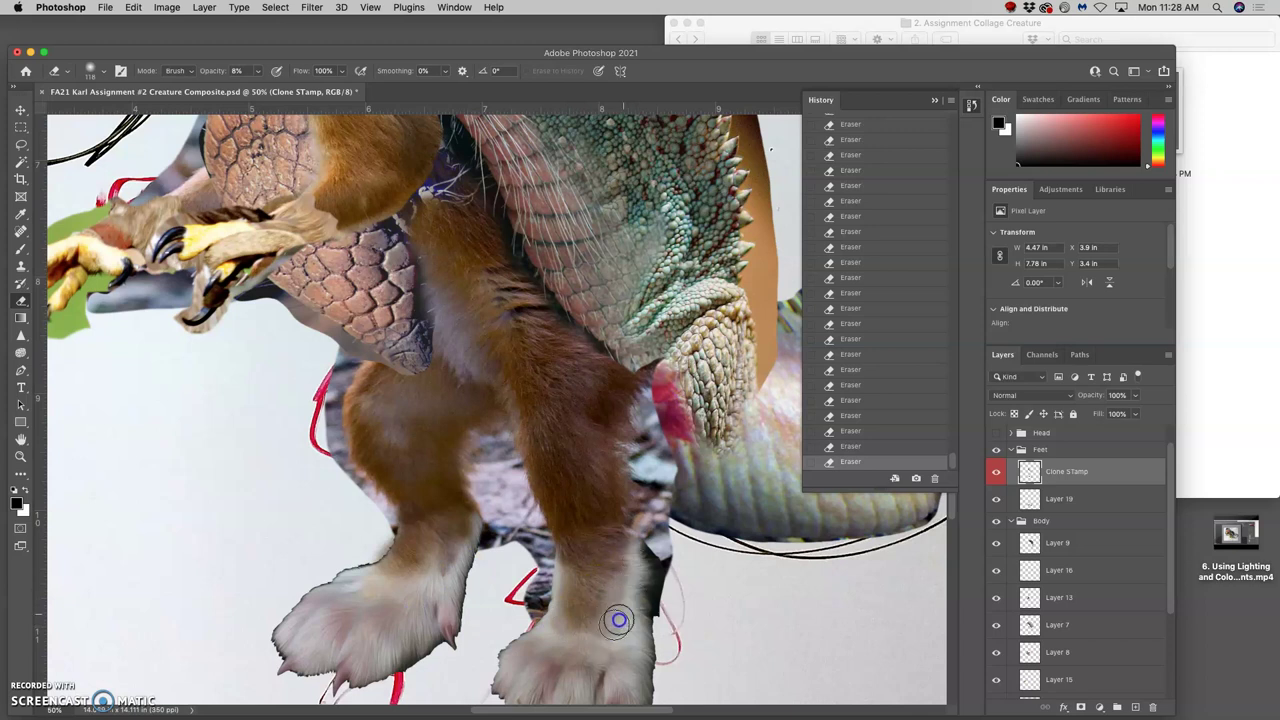
click(425, 549)
drag(425, 549, 389, 540)
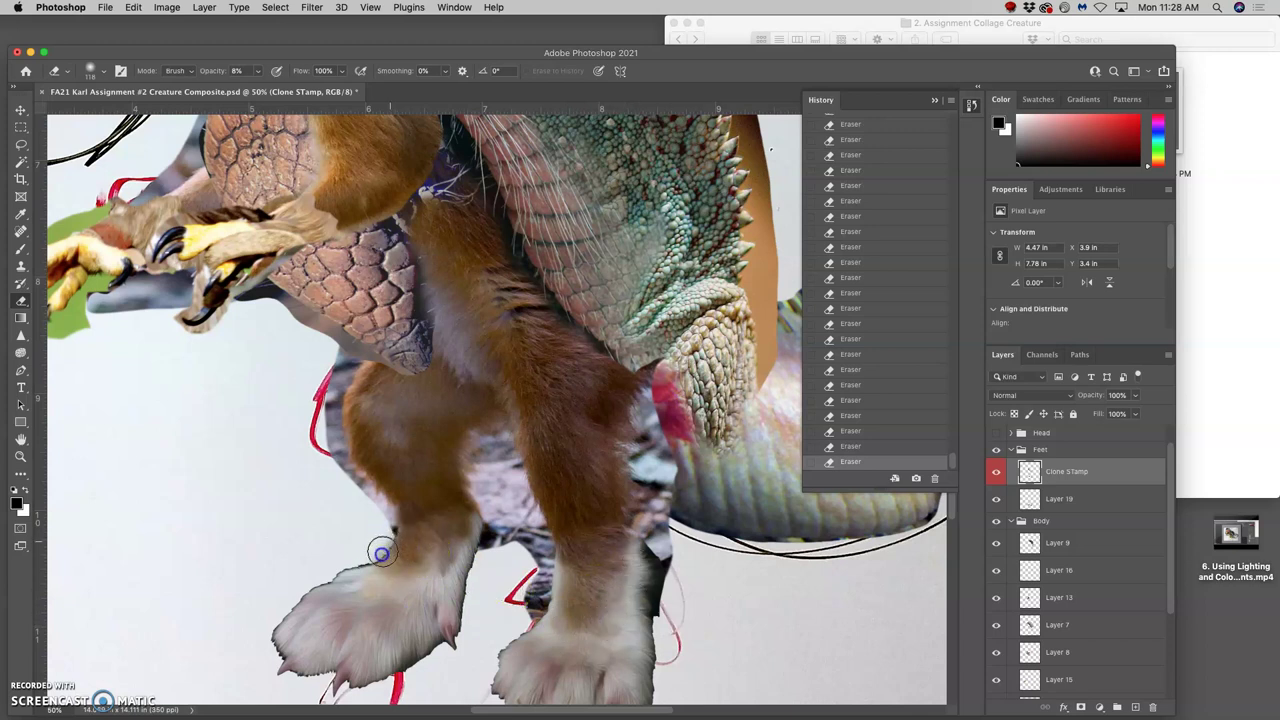
click(374, 546)
click(361, 557)
drag(447, 604, 370, 597)
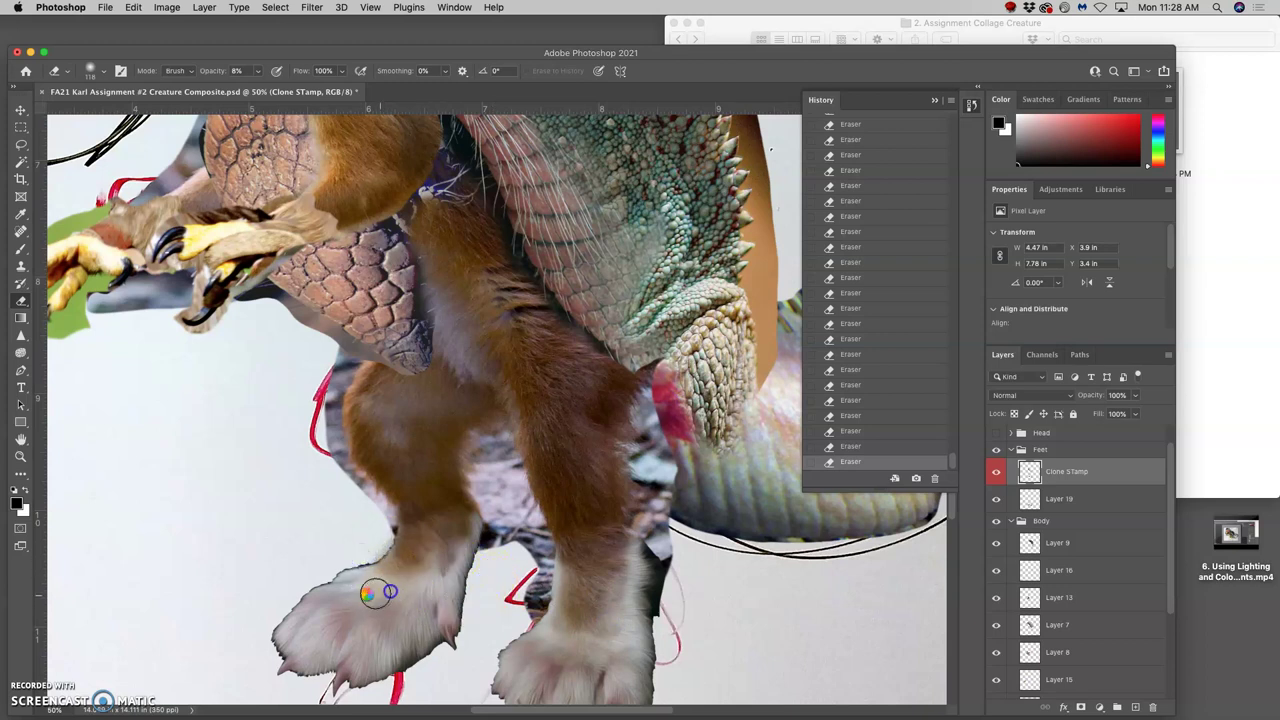
mouse_move(371, 586)
mouse_down()
mouse_move(416, 642)
mouse_move(371, 592)
mouse_move(439, 600)
mouse_move(495, 576)
mouse_move(676, 614)
mouse_up()
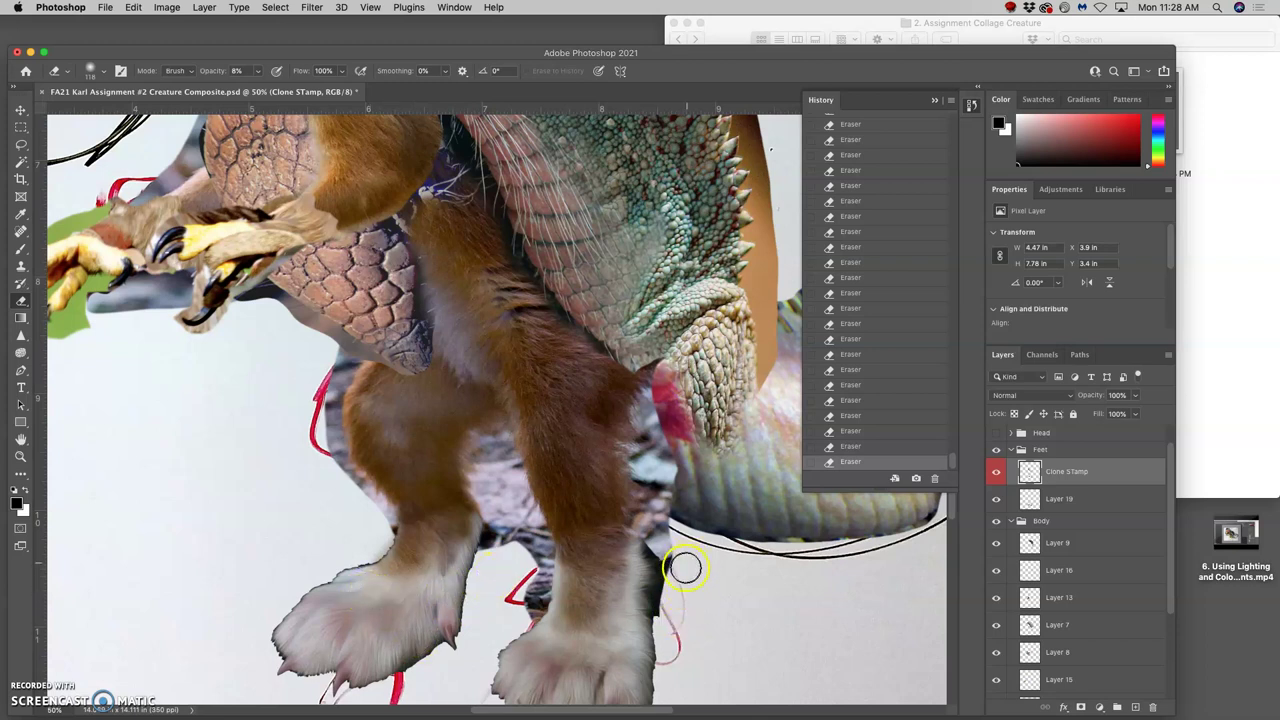
- Select scaly chest Layer 8 and fade its blue patch behind the furry arm and its upper edge with the 8% Eraser
key(super+minus)
key(super+minus)
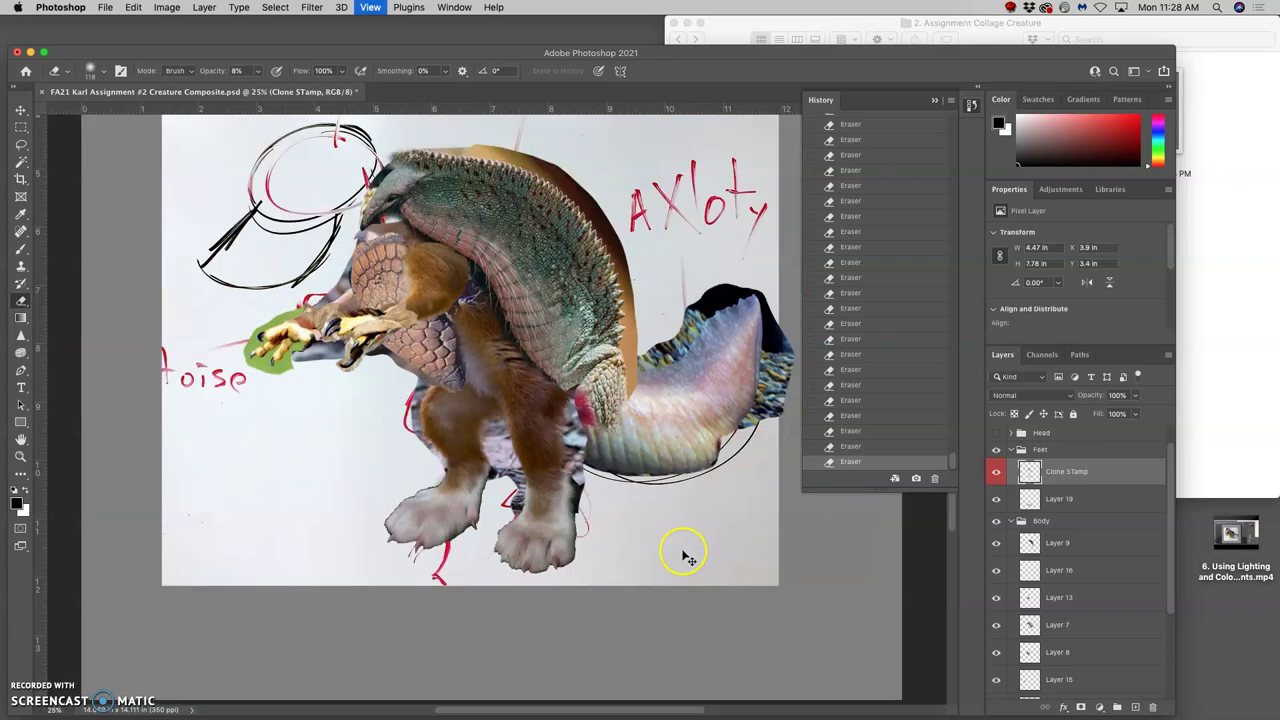
mouse_move(670, 554)
mouse_down()
mouse_move(583, 286)
mouse_move(494, 334)
mouse_move(494, 309)
mouse_move(476, 308)
mouse_up()
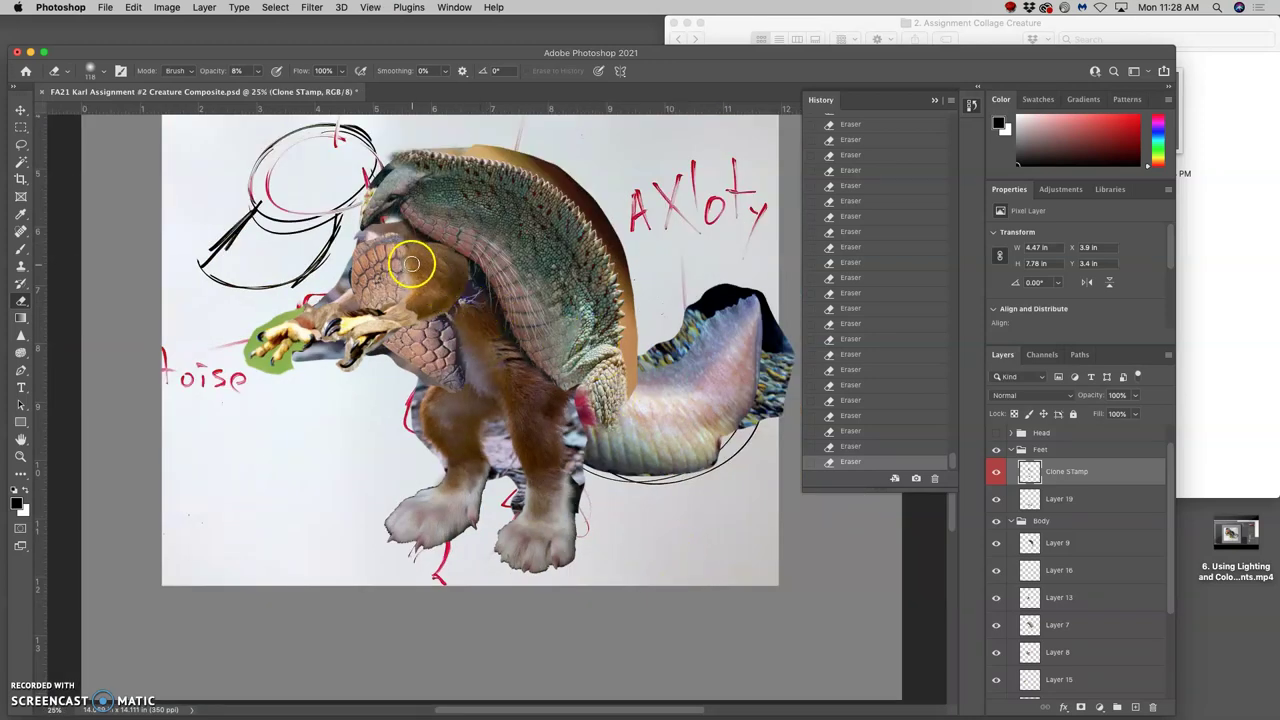
key(super+plus)
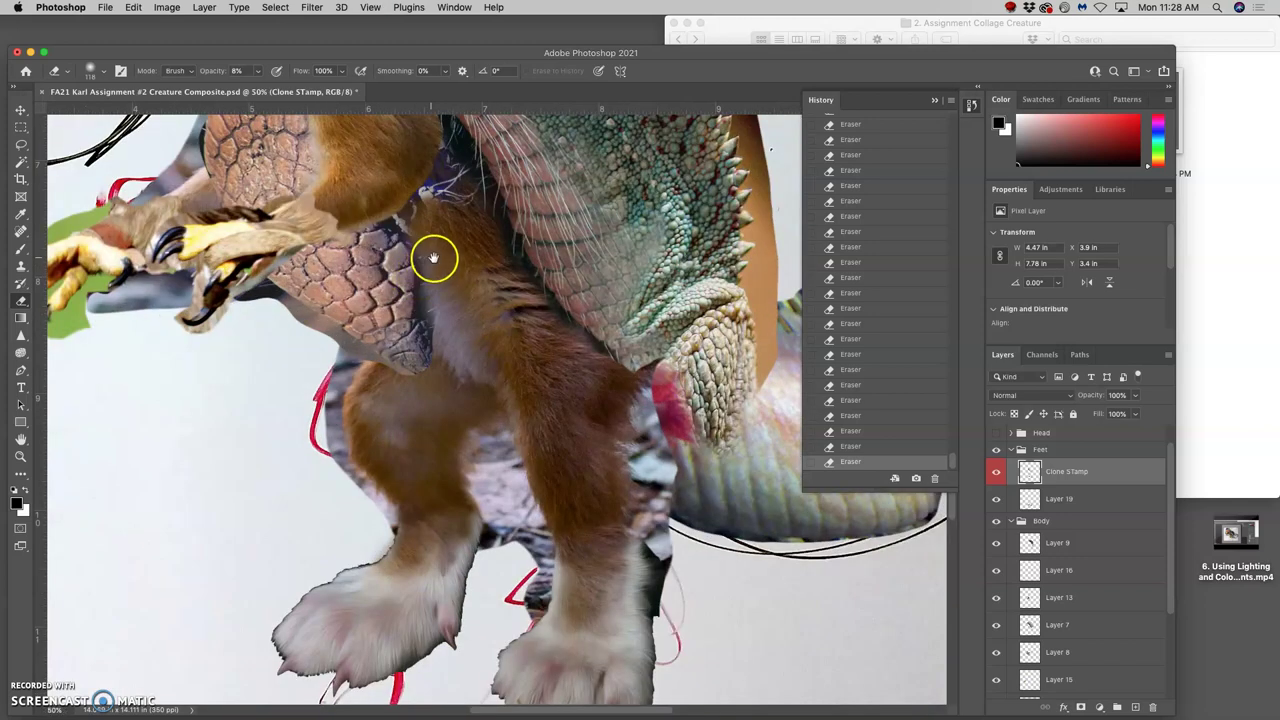
drag(433, 263, 486, 366)
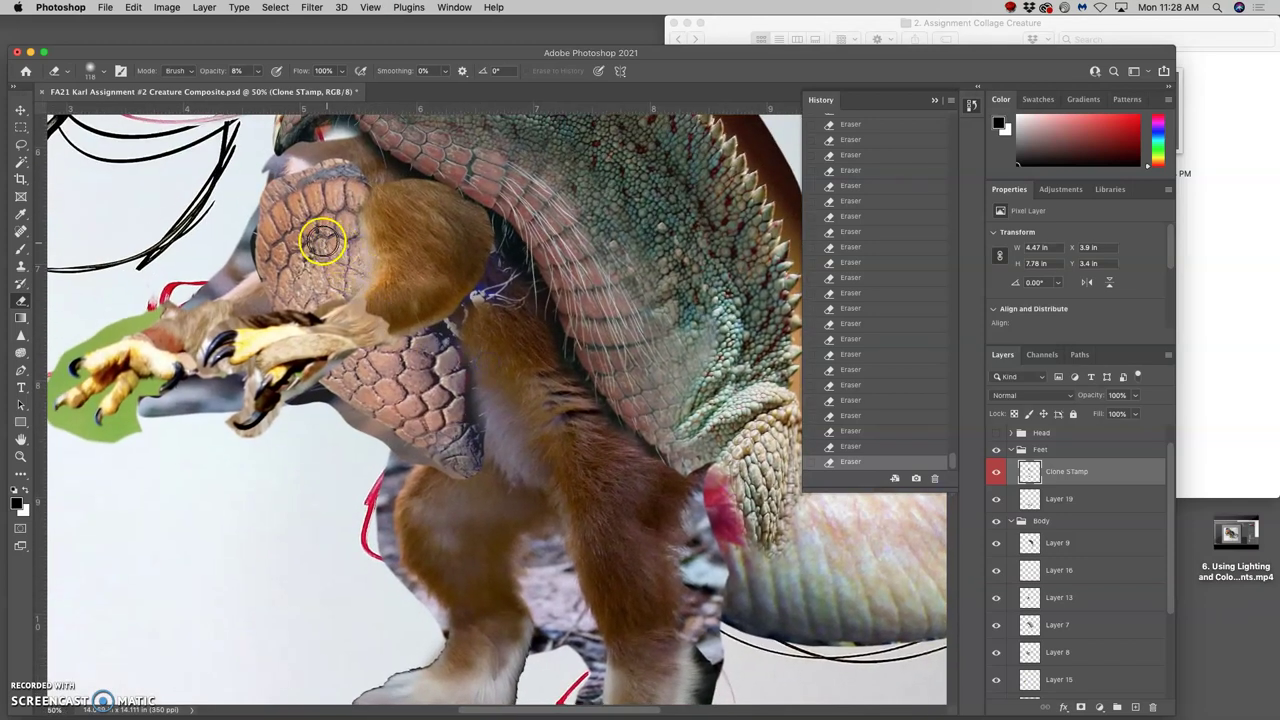
click(20, 110)
click(290, 207)
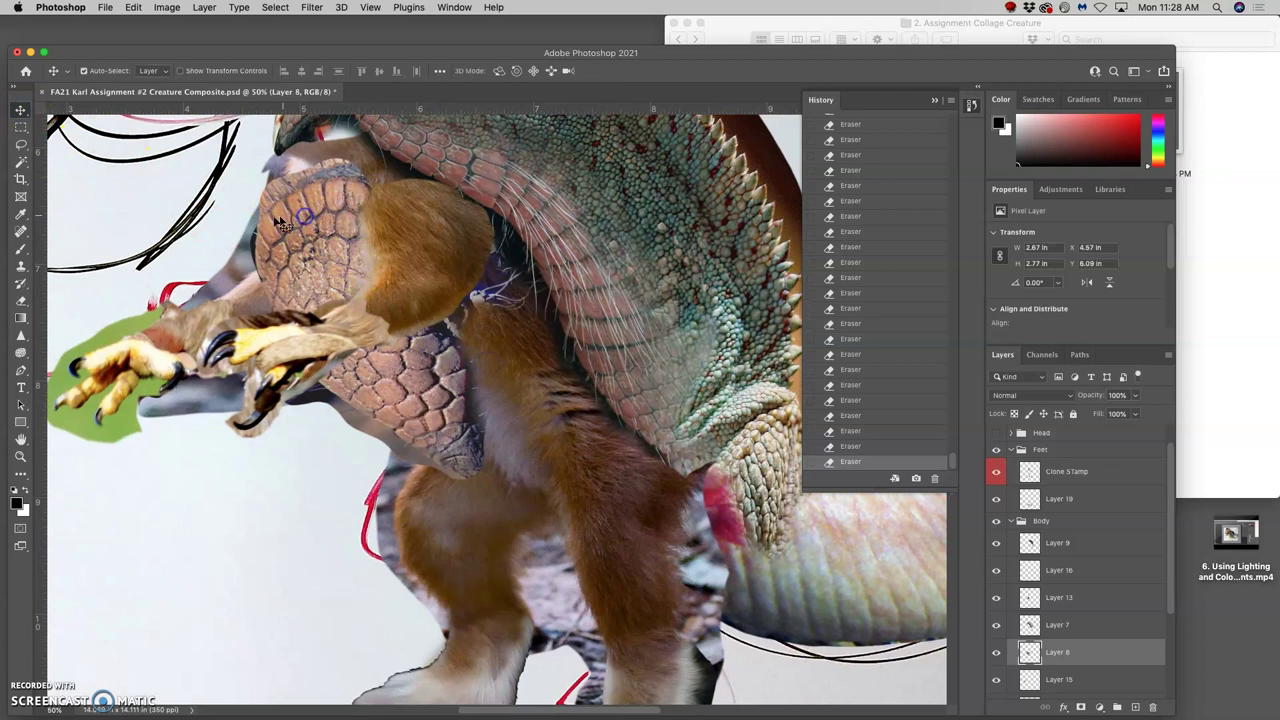
click(21, 303)
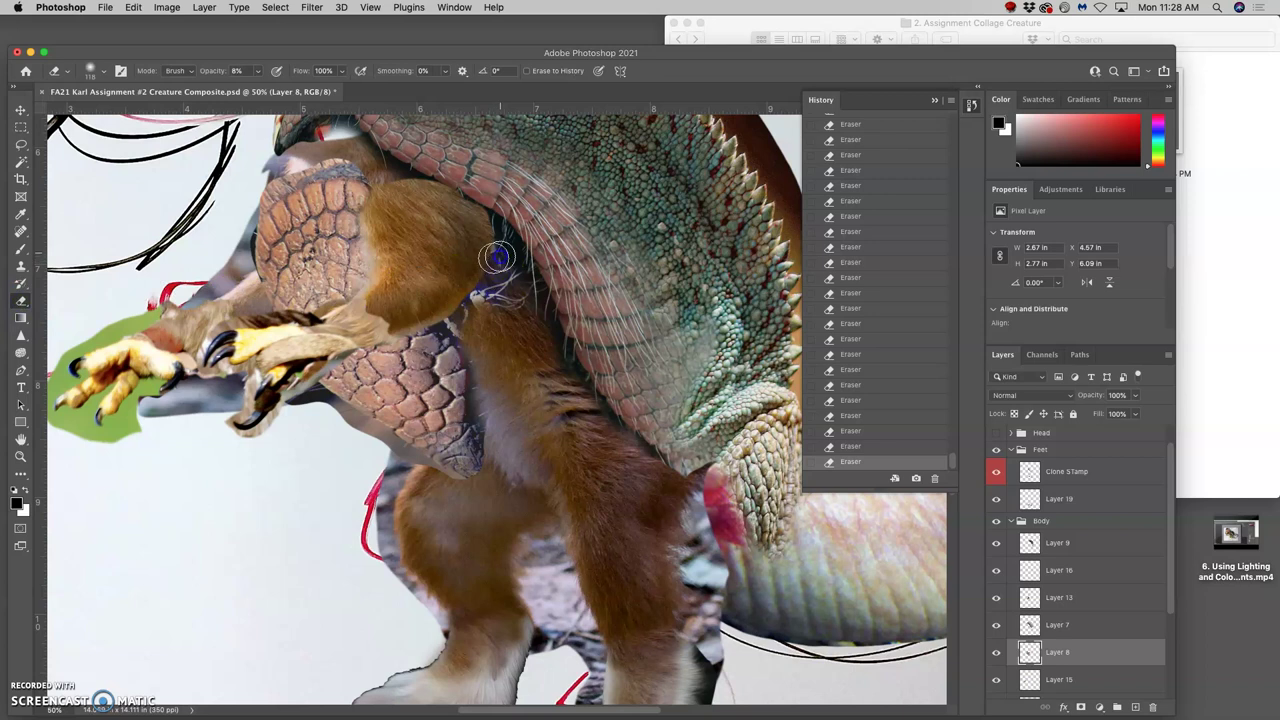
mouse_move(492, 274)
mouse_down()
mouse_move(483, 314)
mouse_move(496, 294)
mouse_up()
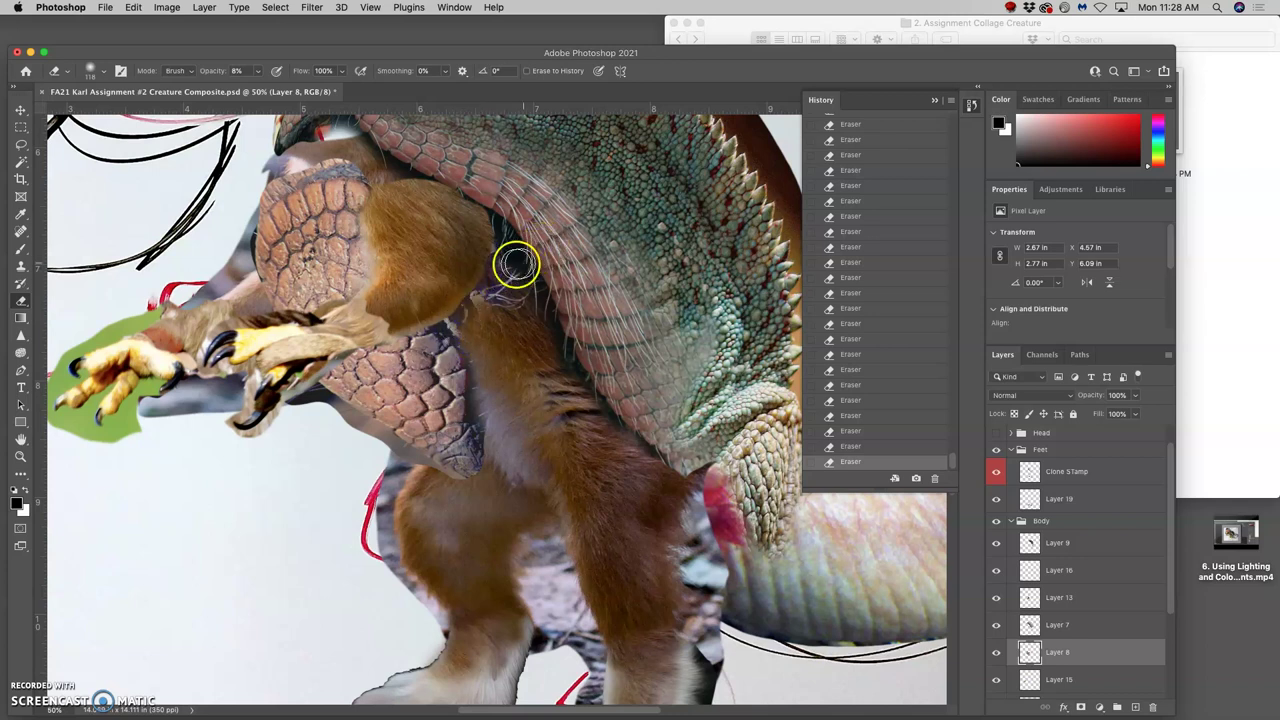
mouse_move(511, 266)
mouse_down()
mouse_move(481, 292)
mouse_move(493, 262)
mouse_up()
drag(354, 161, 340, 156)
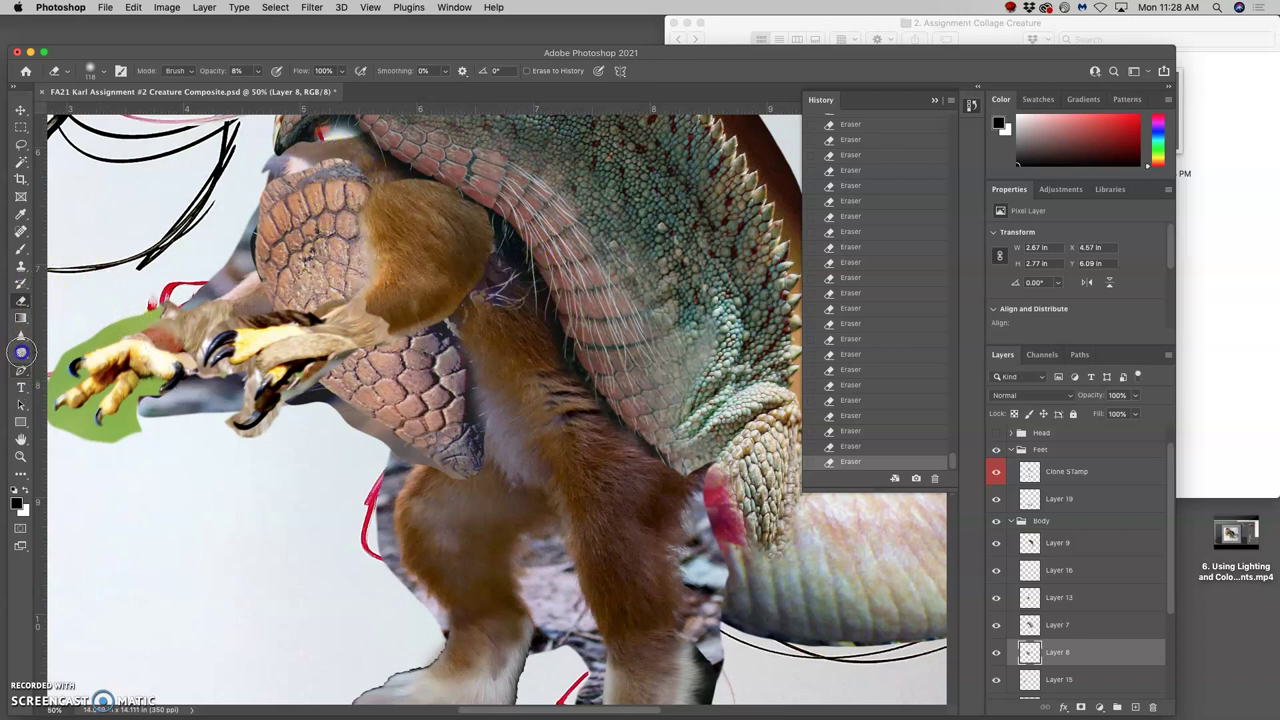
- Darken the gap between the furry arm and the body on Layer 8 using the Burn tool with Midtones at 16% exposure
click(20, 353)
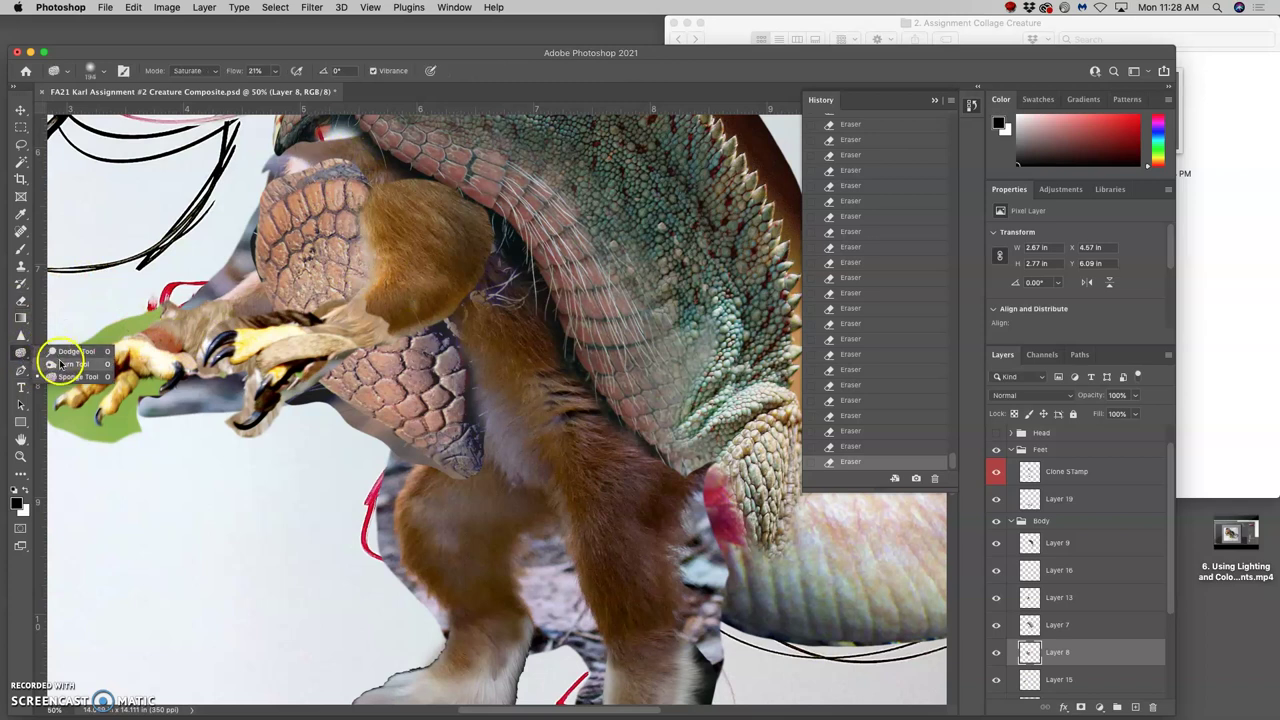
click(66, 364)
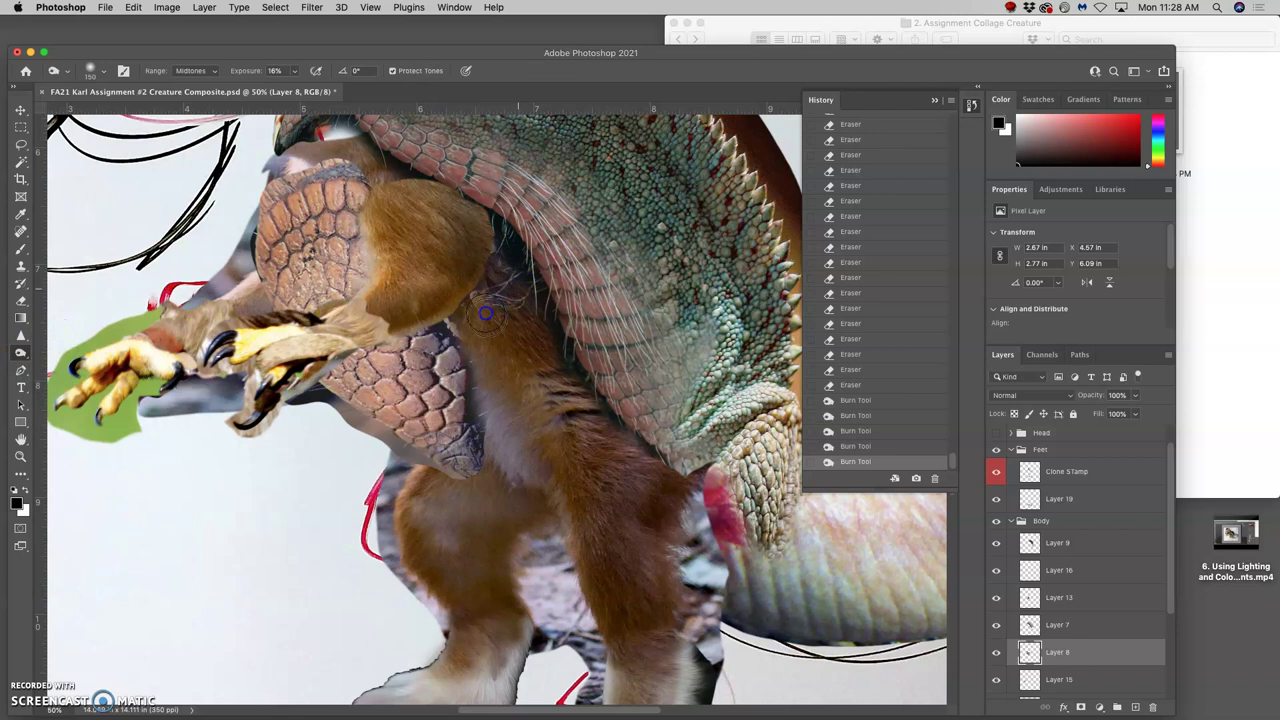
drag(485, 313, 490, 285)
drag(492, 270, 497, 243)
mouse_move(492, 420)
mouse_down()
mouse_move(486, 400)
mouse_move(440, 440)
mouse_move(420, 437)
mouse_up()
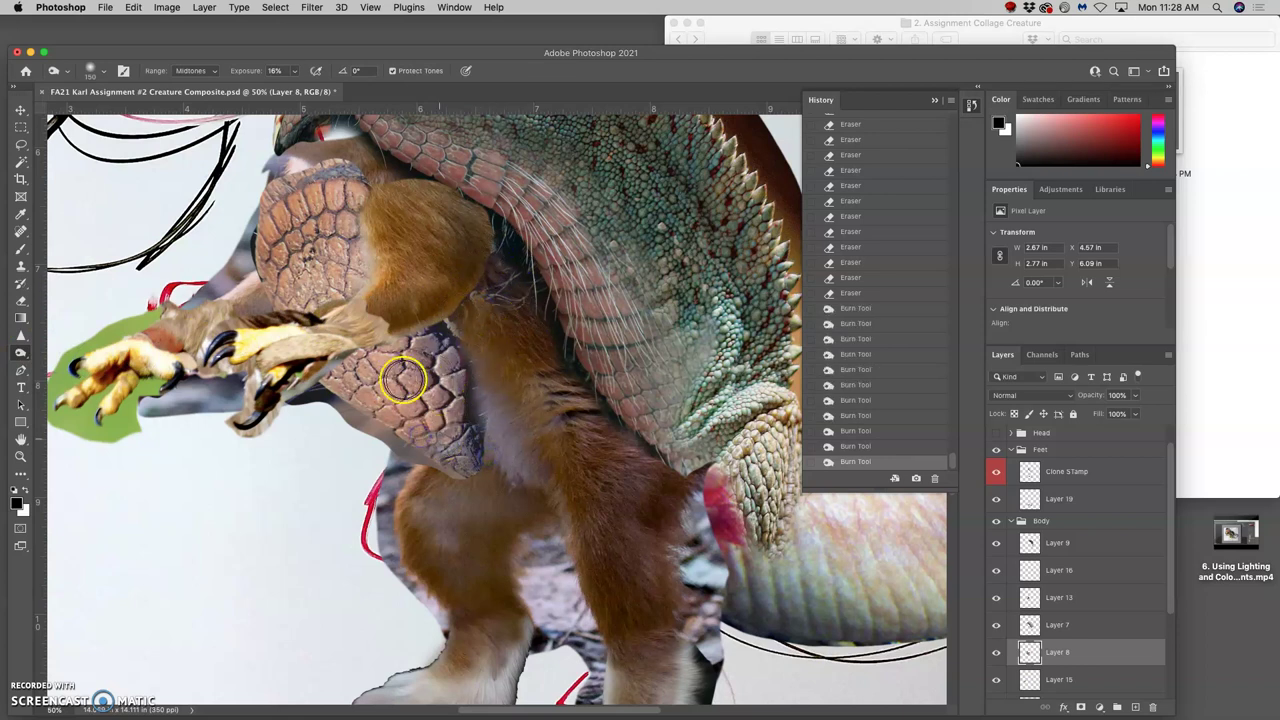
- Burn shadows along the lower belly scales and the outer chest edge on Layer 8
drag(349, 374, 372, 404)
mouse_move(368, 400)
mouse_down()
mouse_move(351, 381)
mouse_move(380, 404)
mouse_up()
drag(444, 440, 450, 445)
mouse_move(274, 250)
mouse_down()
mouse_move(278, 268)
mouse_move(289, 214)
mouse_move(286, 243)
mouse_move(313, 297)
mouse_move(360, 277)
mouse_move(300, 305)
mouse_up()
click(510, 462)
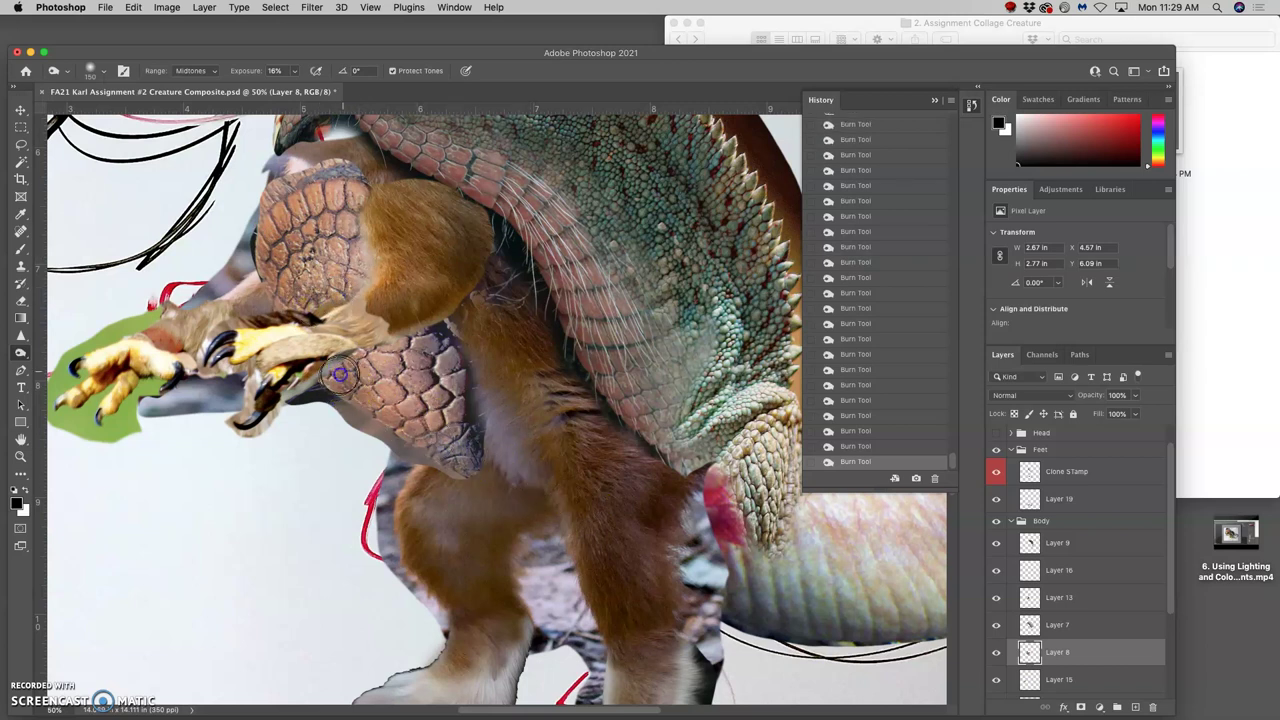
- Rotate the TAIL layer 26.73° clockwise and shift it slightly outward and up against the creature's hindquarters
key(super+minus)
key(super+minus)
drag(611, 405, 564, 422)
scroll(563, 423, right, 3)
scroll(563, 423, down, 1)
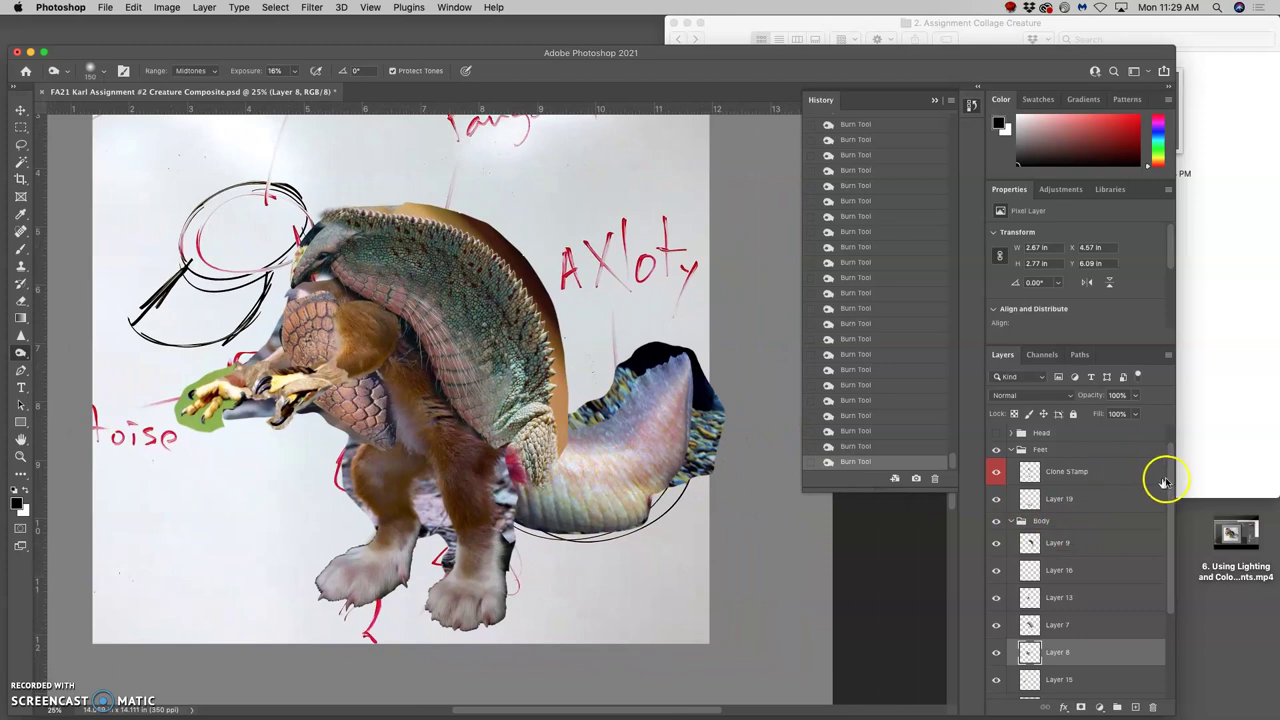
drag(1171, 482, 1173, 468)
scroll(1160, 486, down, 5)
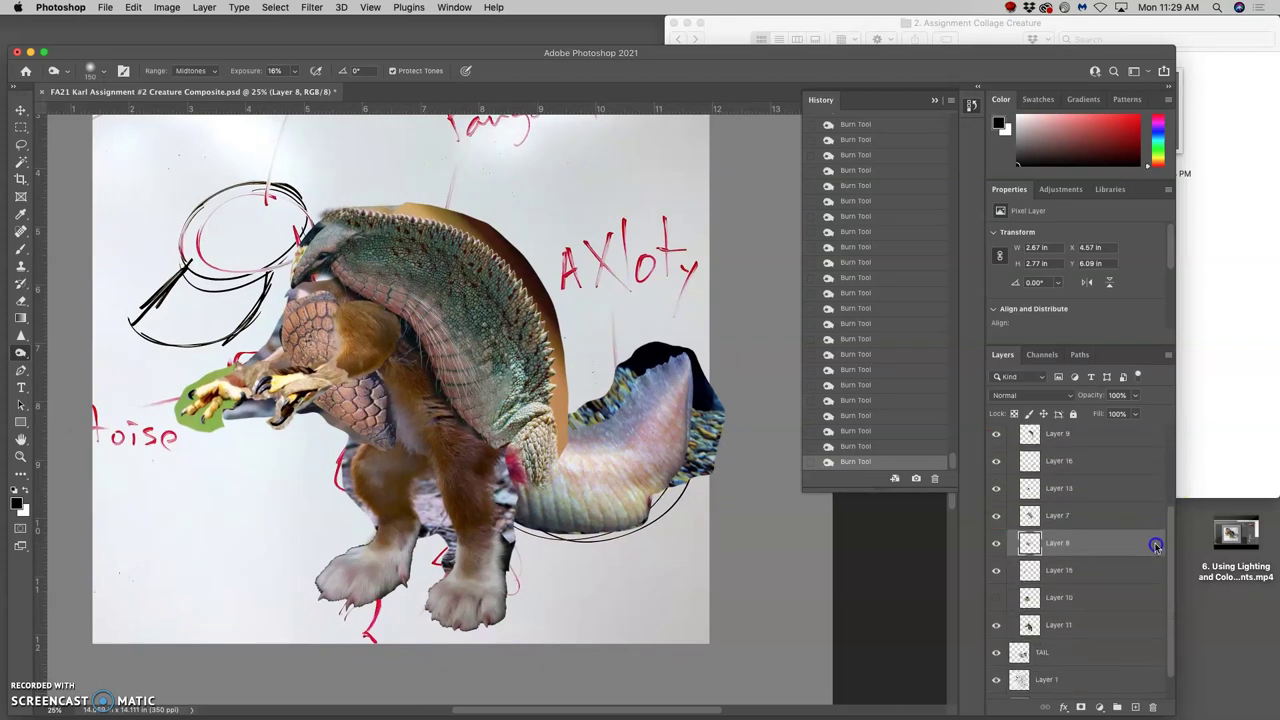
click(995, 631)
click(995, 631)
click(1048, 630)
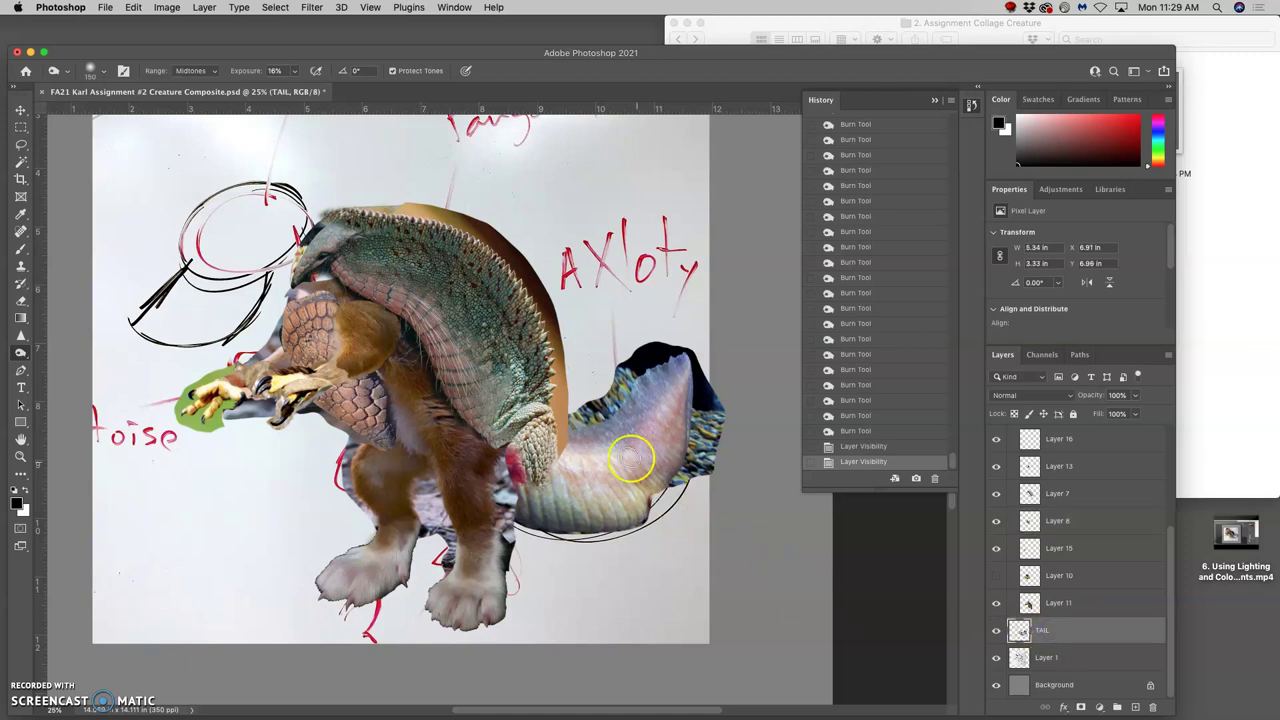
key(super+t)
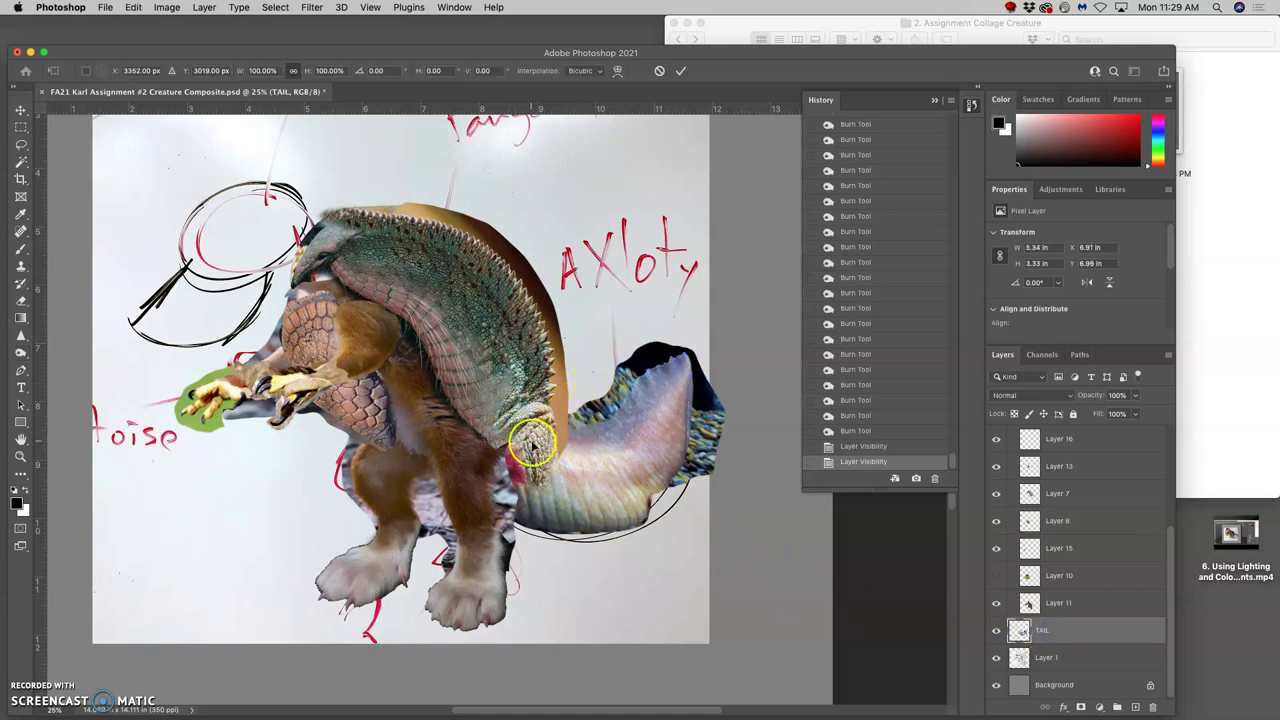
right_click(716, 394)
drag(413, 336, 497, 289)
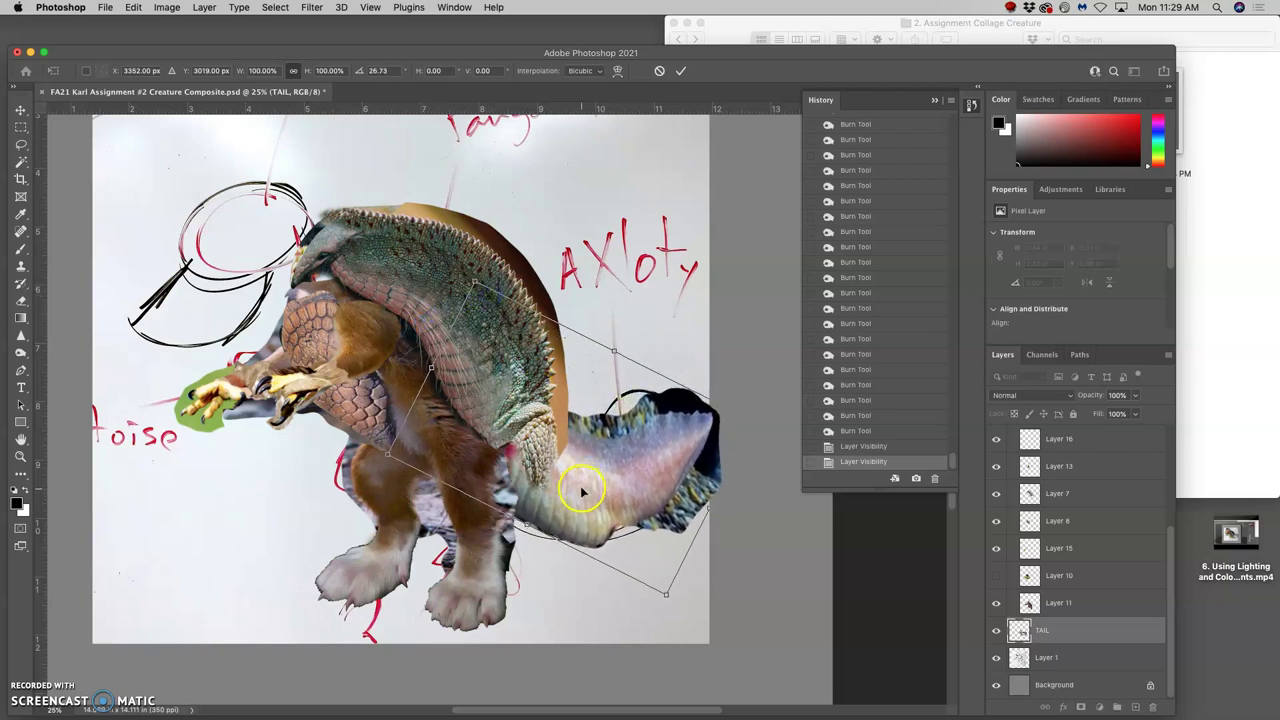
drag(582, 490, 587, 489)
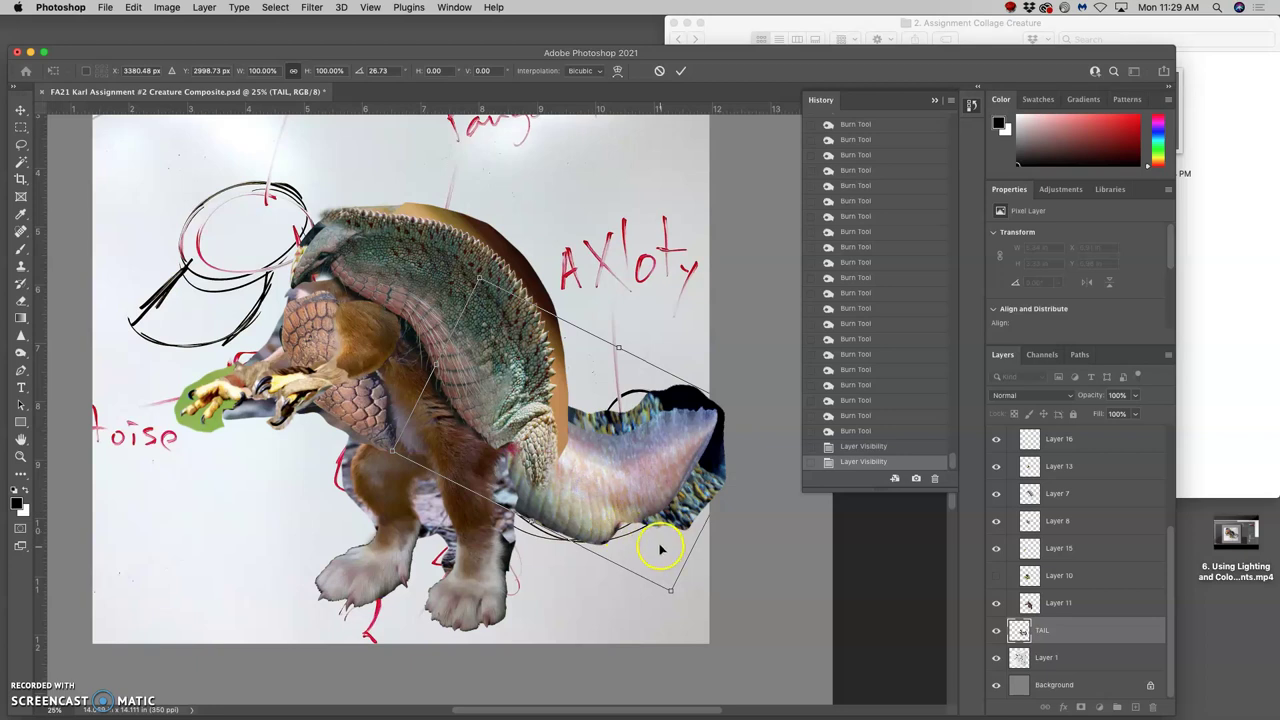
key(Return)
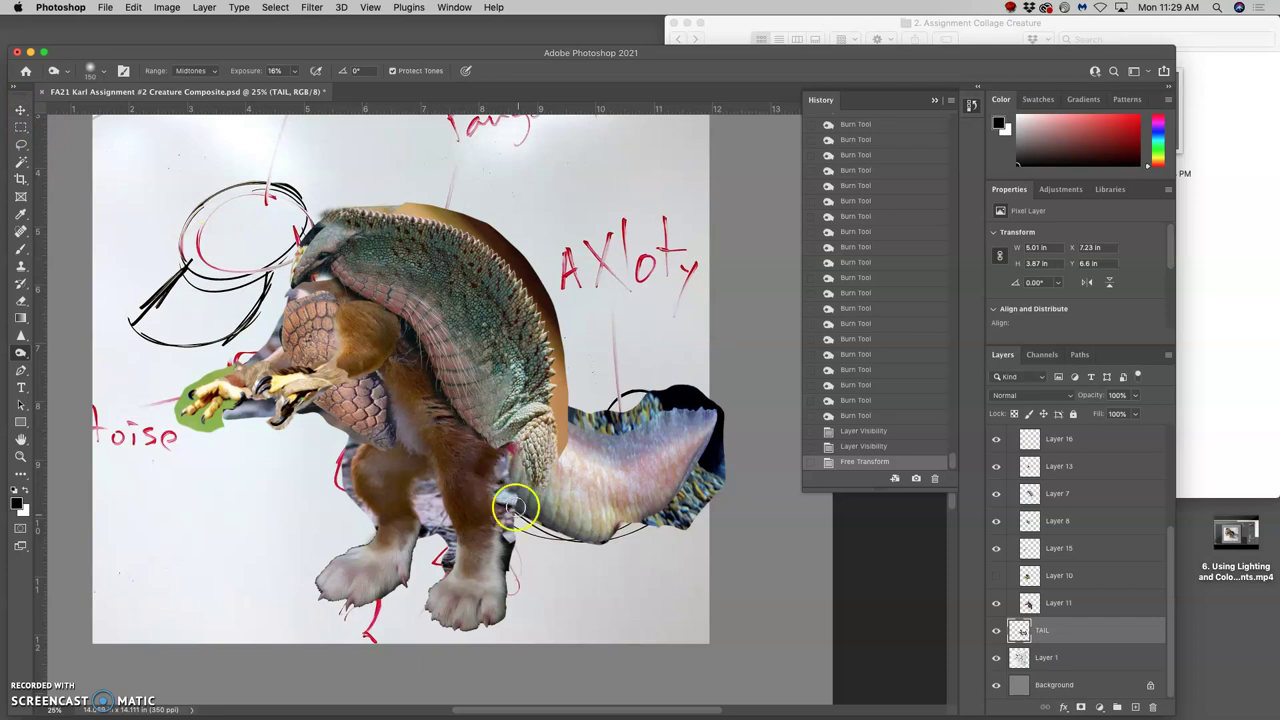
- Warp the furry legs on Layer 11, pulling the upper corner nearest the tail outward to cover the gap at the hip
key(super+plus)
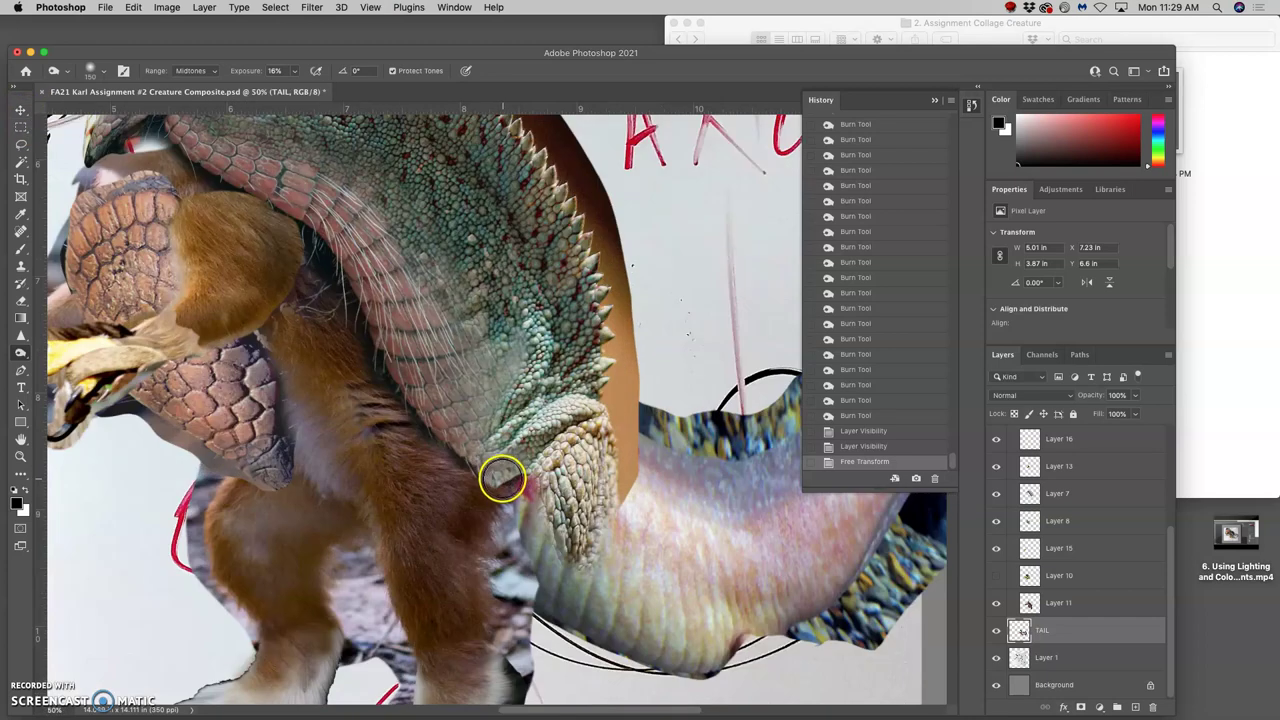
scroll(500, 471, down, 5)
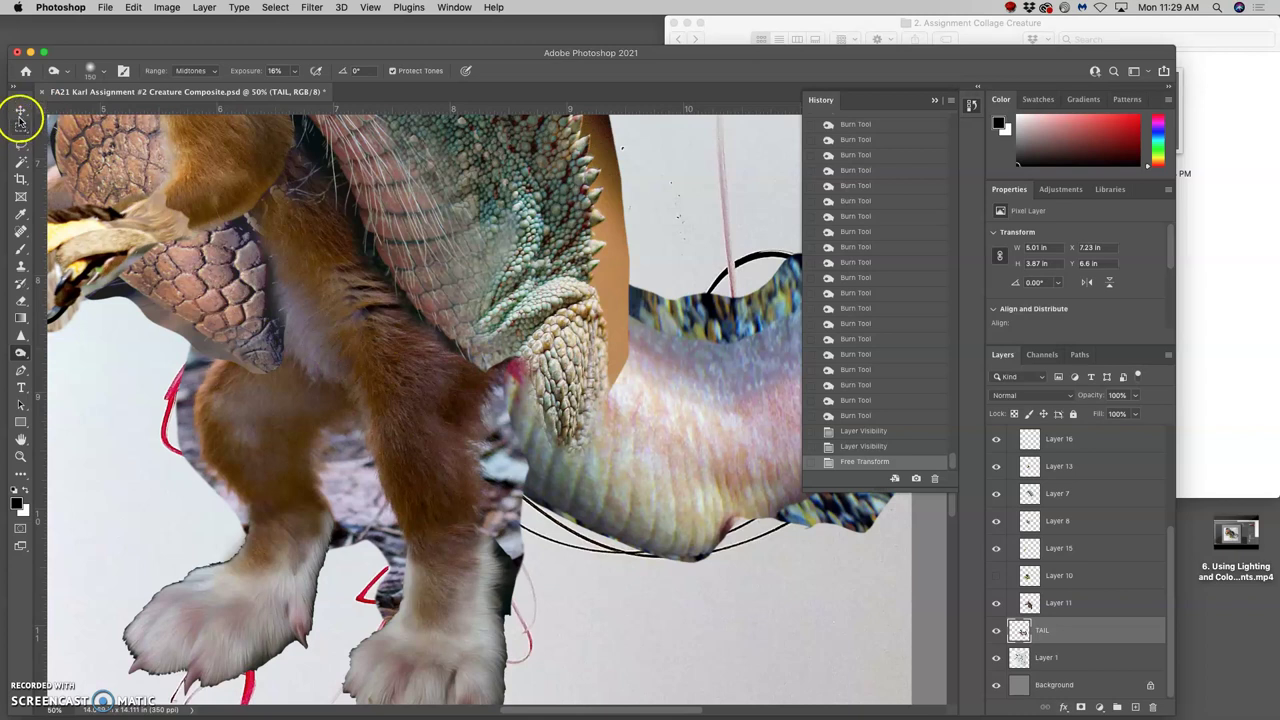
click(20, 110)
click(440, 380)
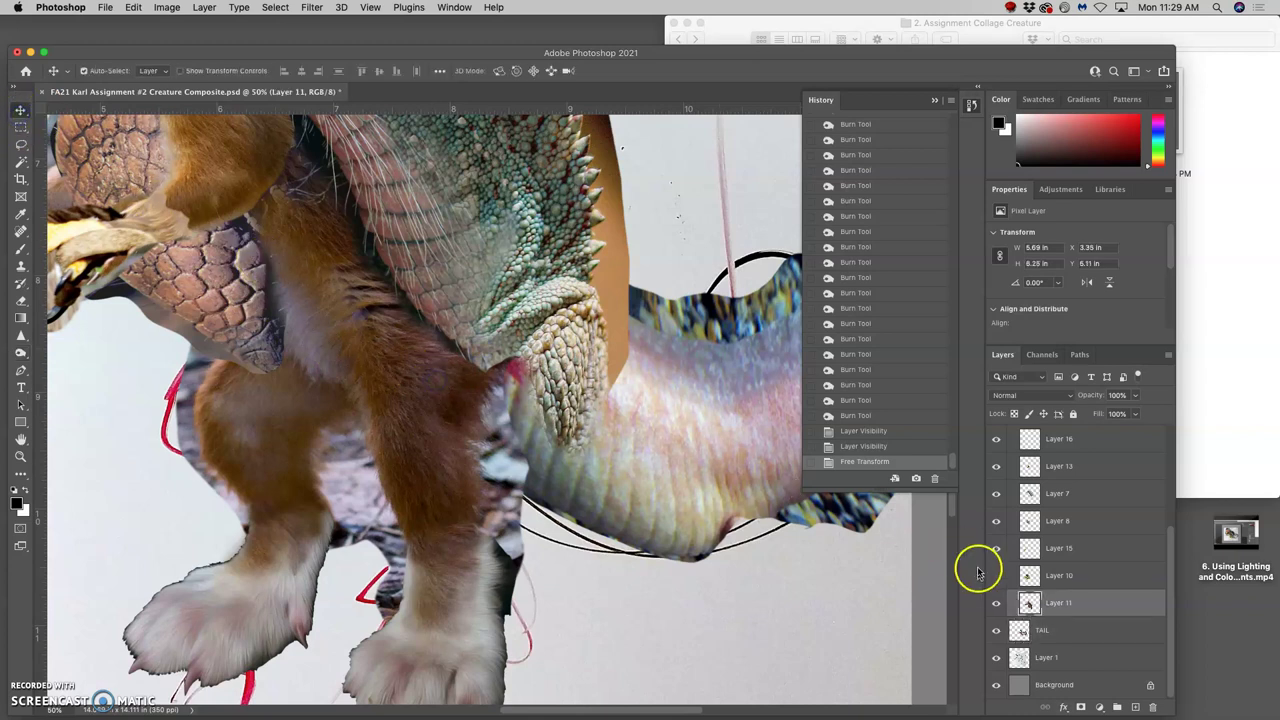
click(996, 603)
click(997, 604)
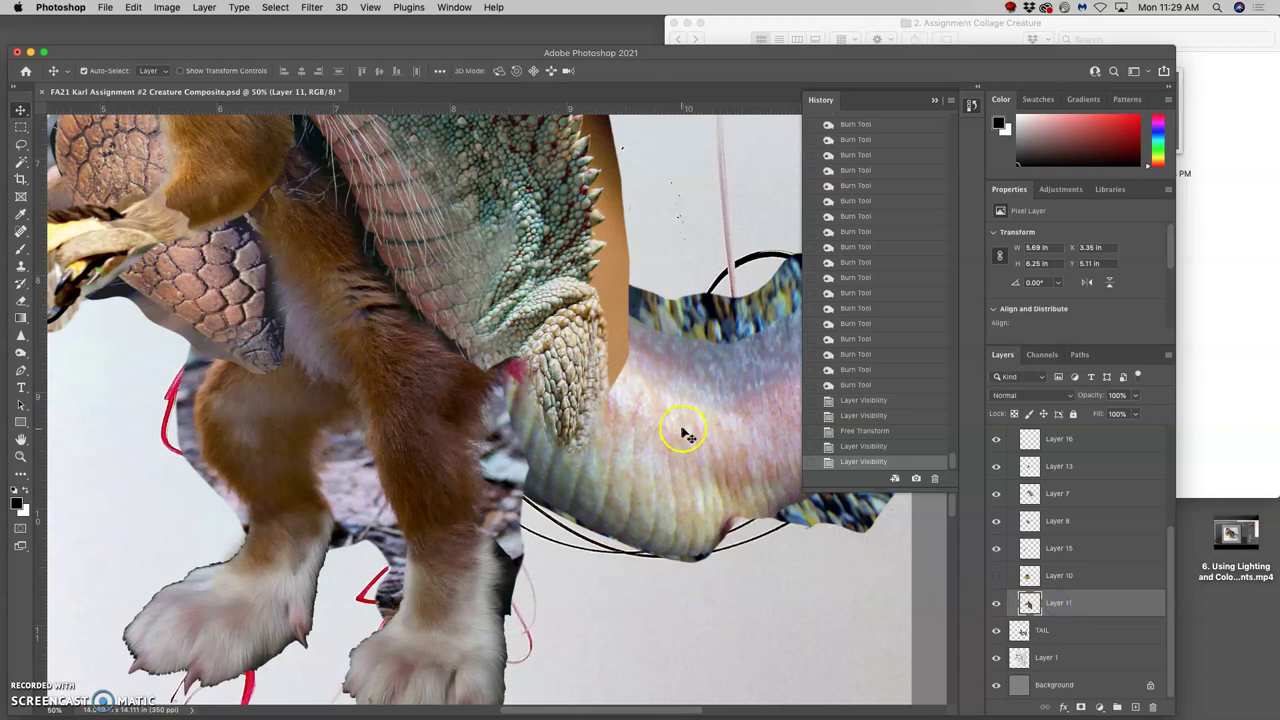
key(super+t)
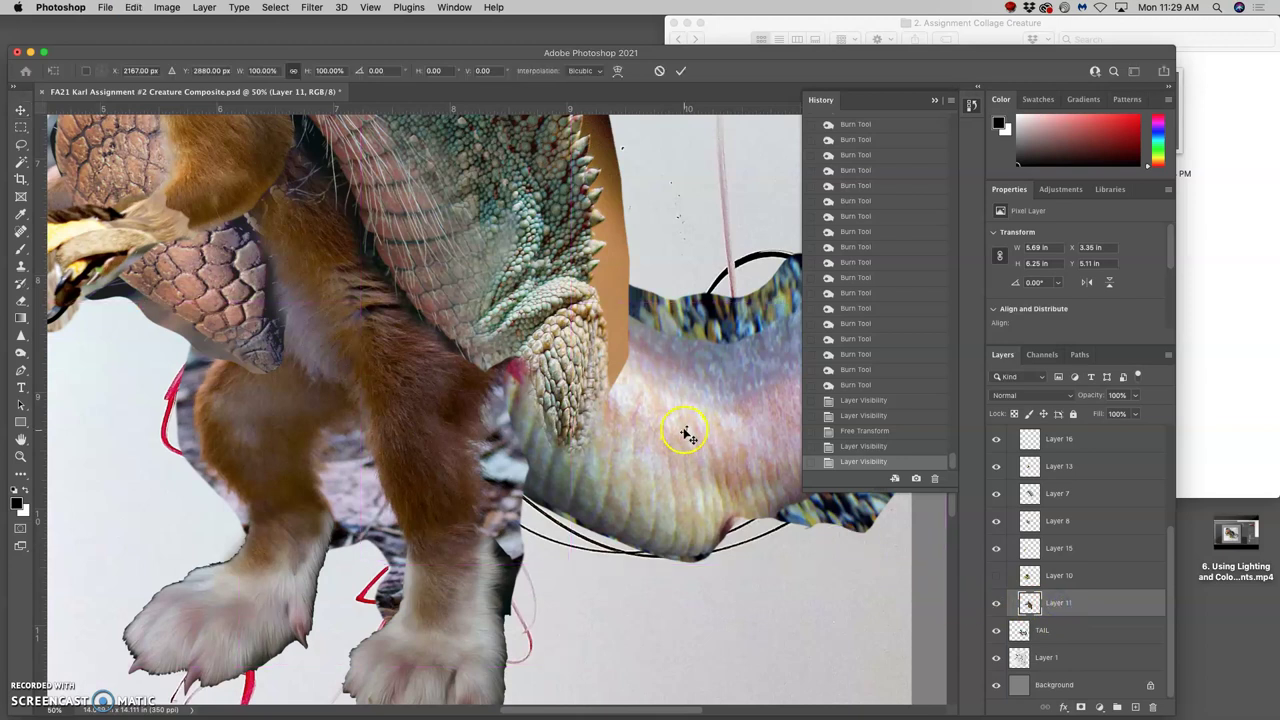
right_click(473, 406)
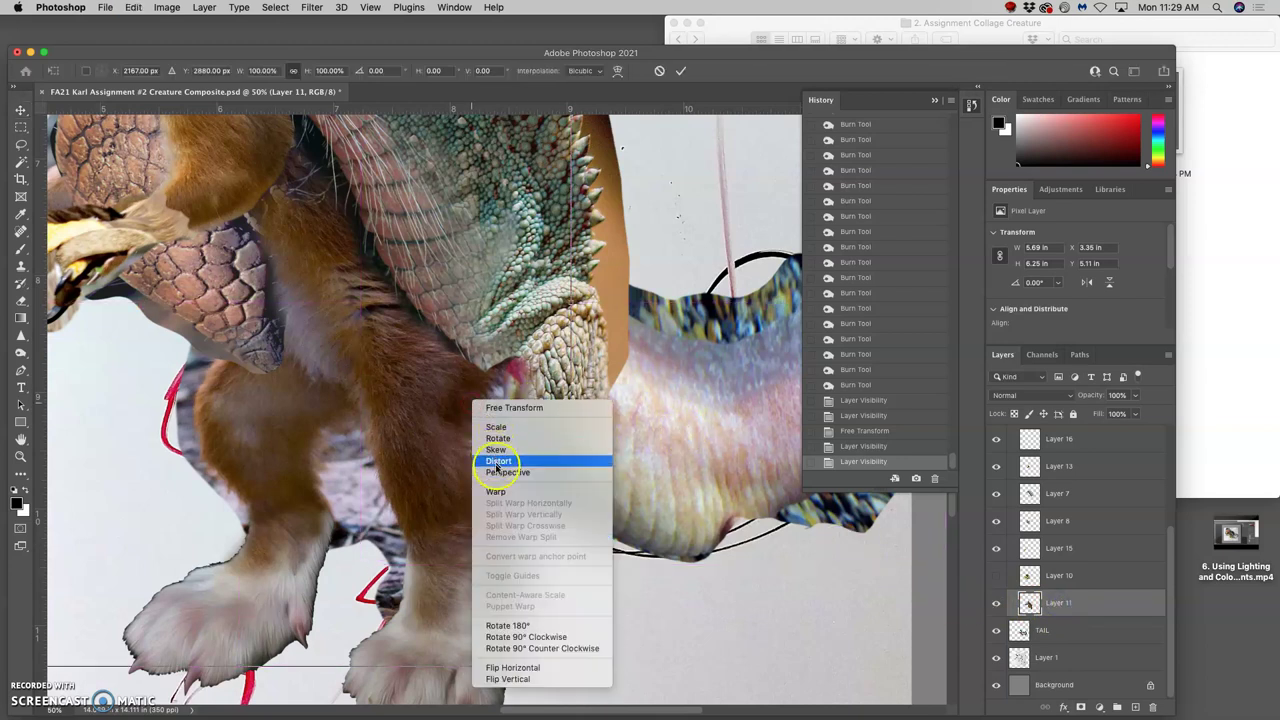
click(495, 491)
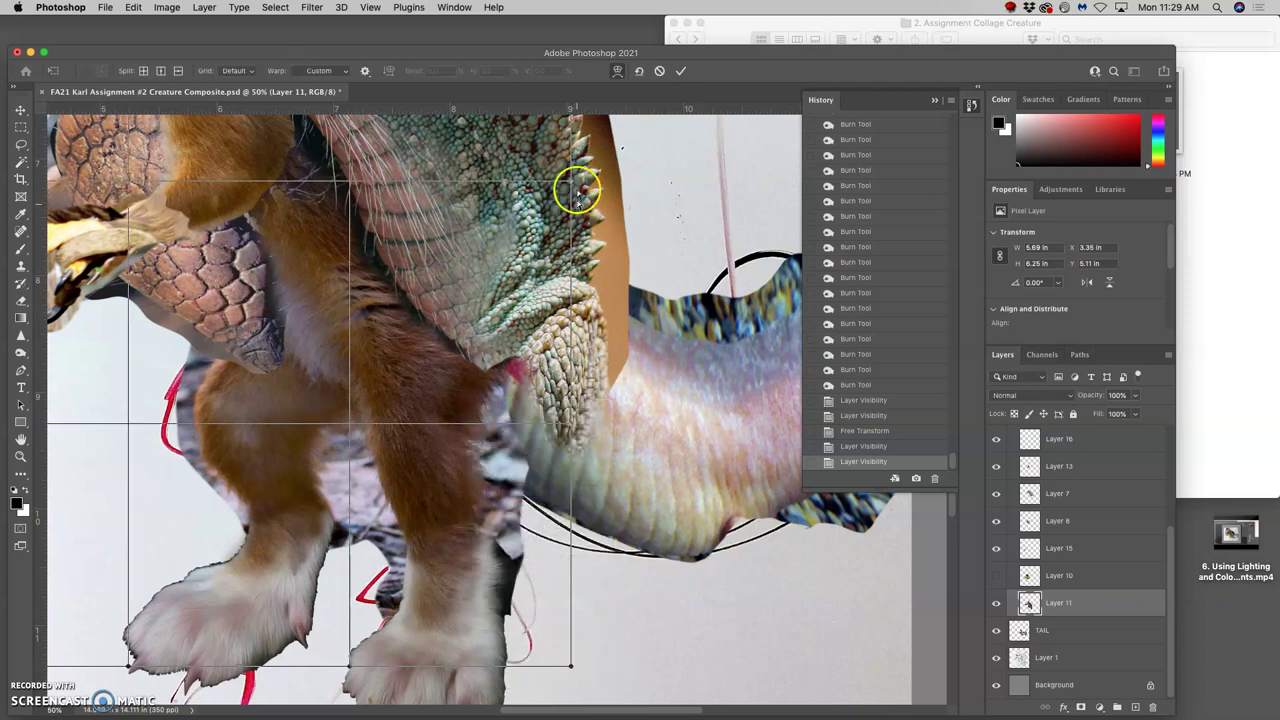
drag(571, 182, 594, 188)
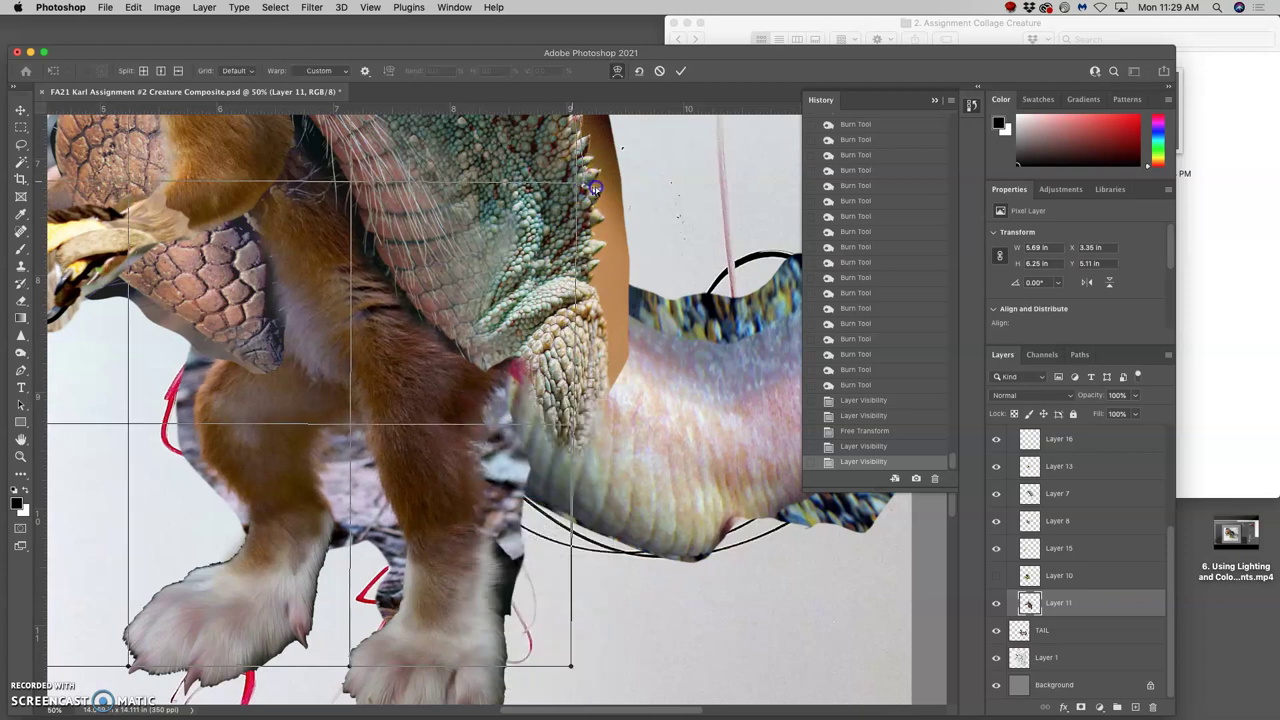